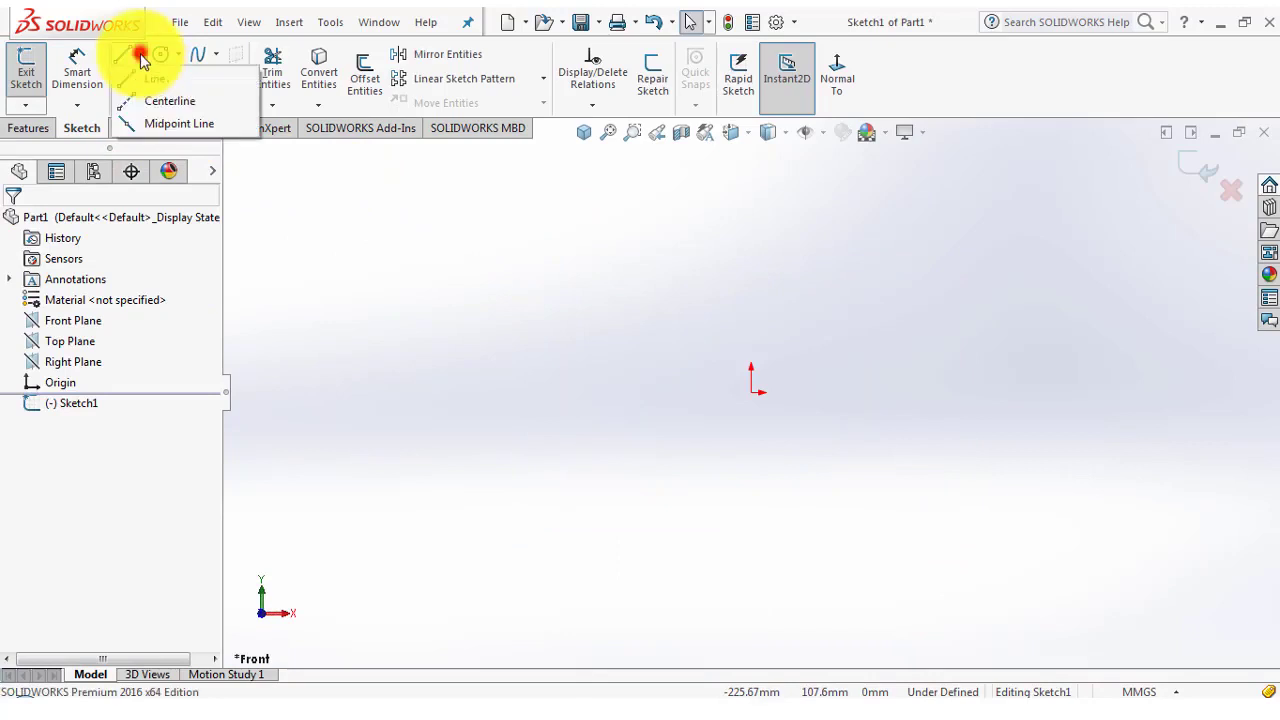
Sketch a vertical construction centerline that passes through the origin and extends above and below it
left_click(152, 101)
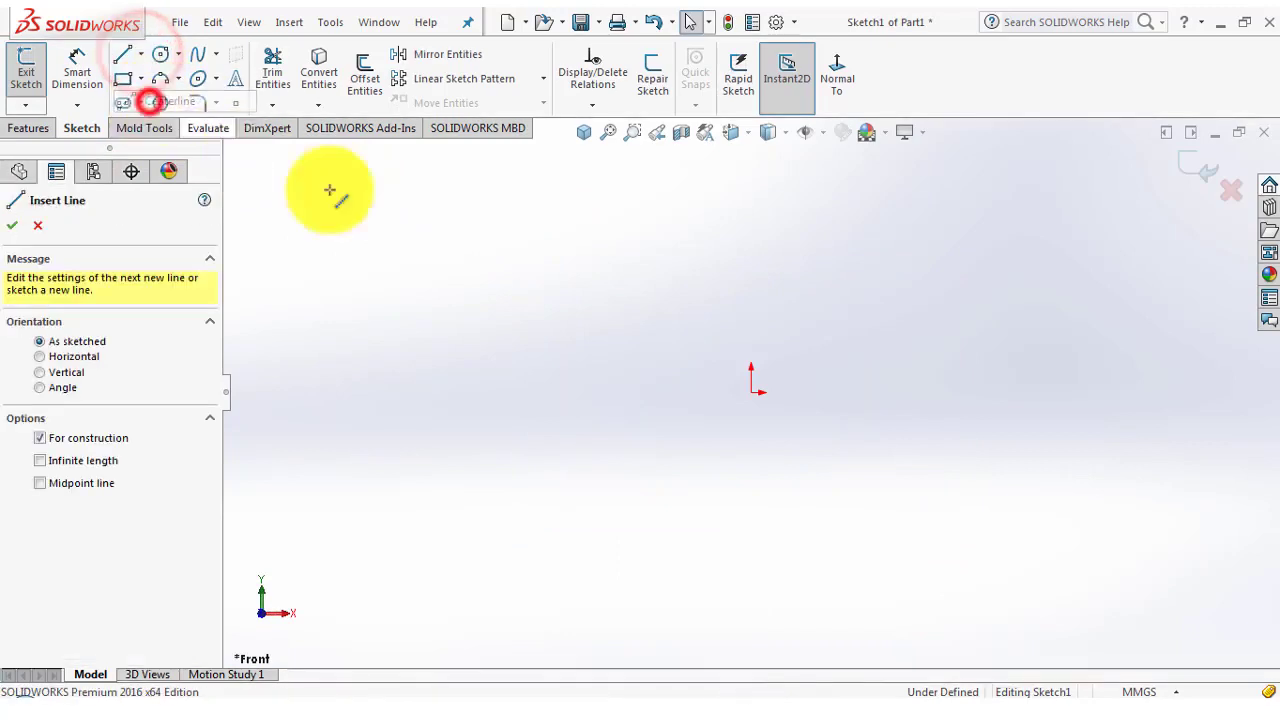
left_click(752, 255)
left_click(751, 589)
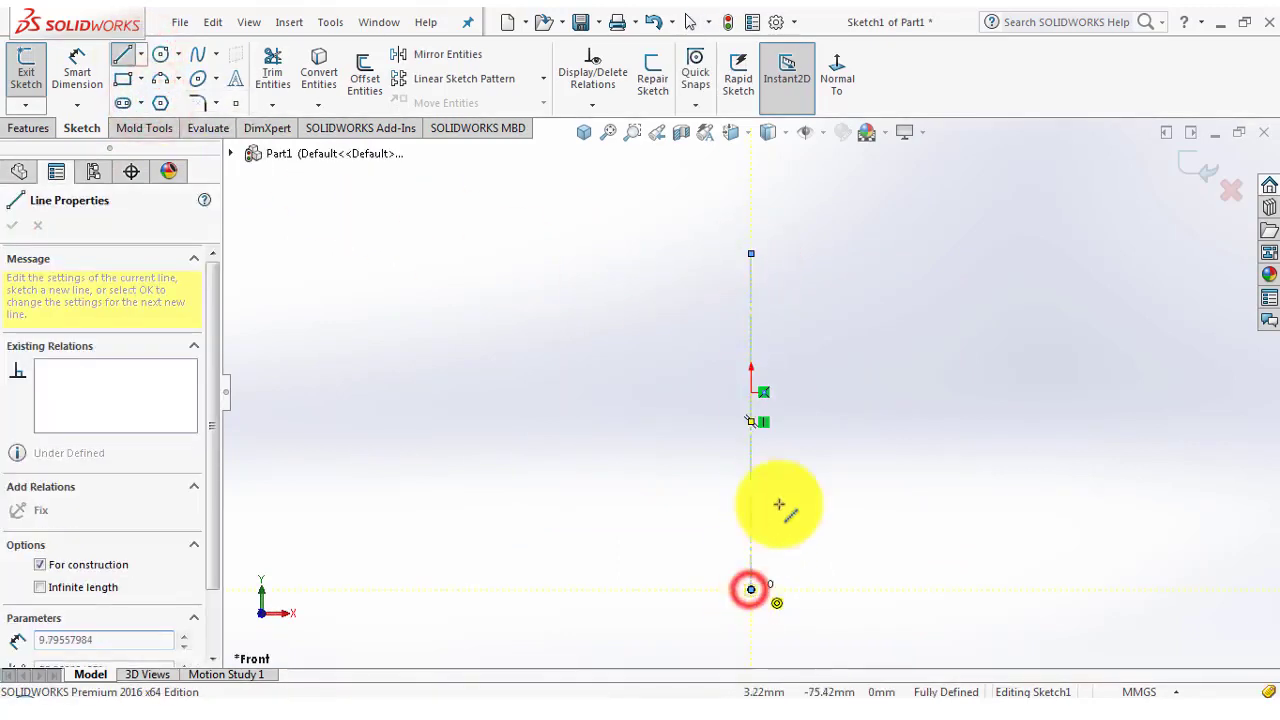
key("Escape")
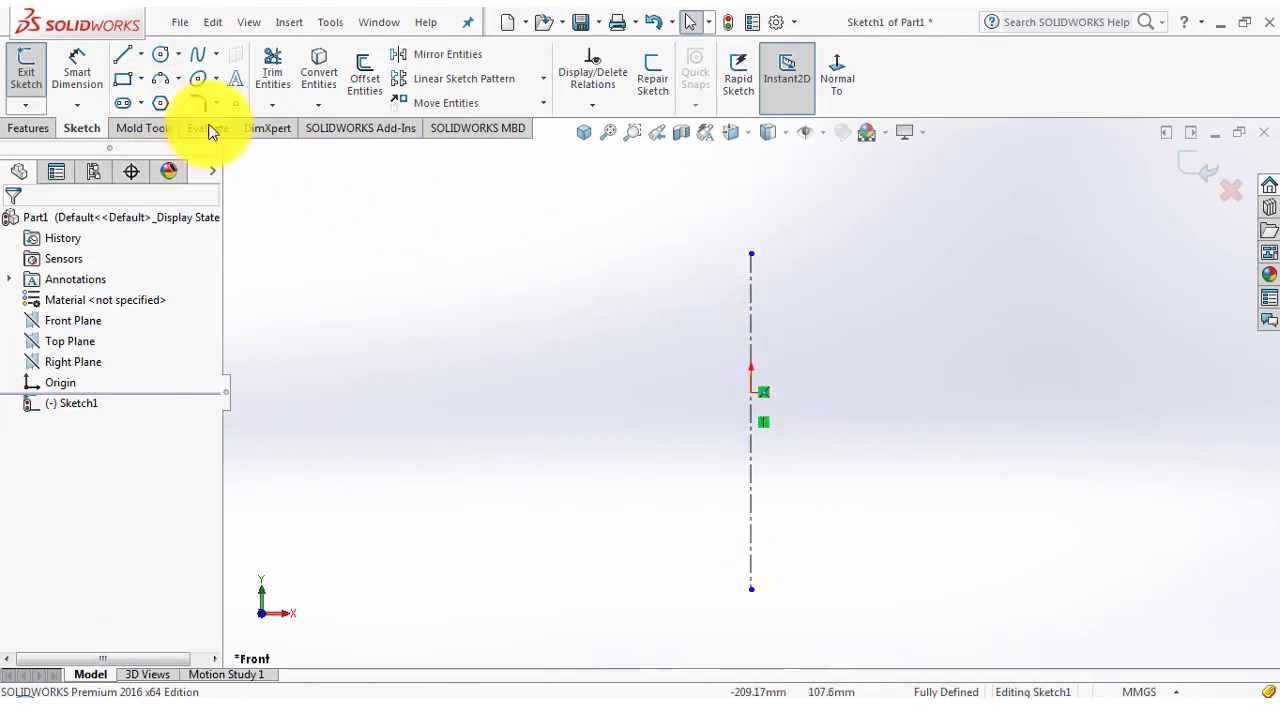
Sketch a closed six-sided stepped half-profile of a bolt against the centerline, with a wider head, about 64 mm wide and 124 mm tall
left_click(123, 55)
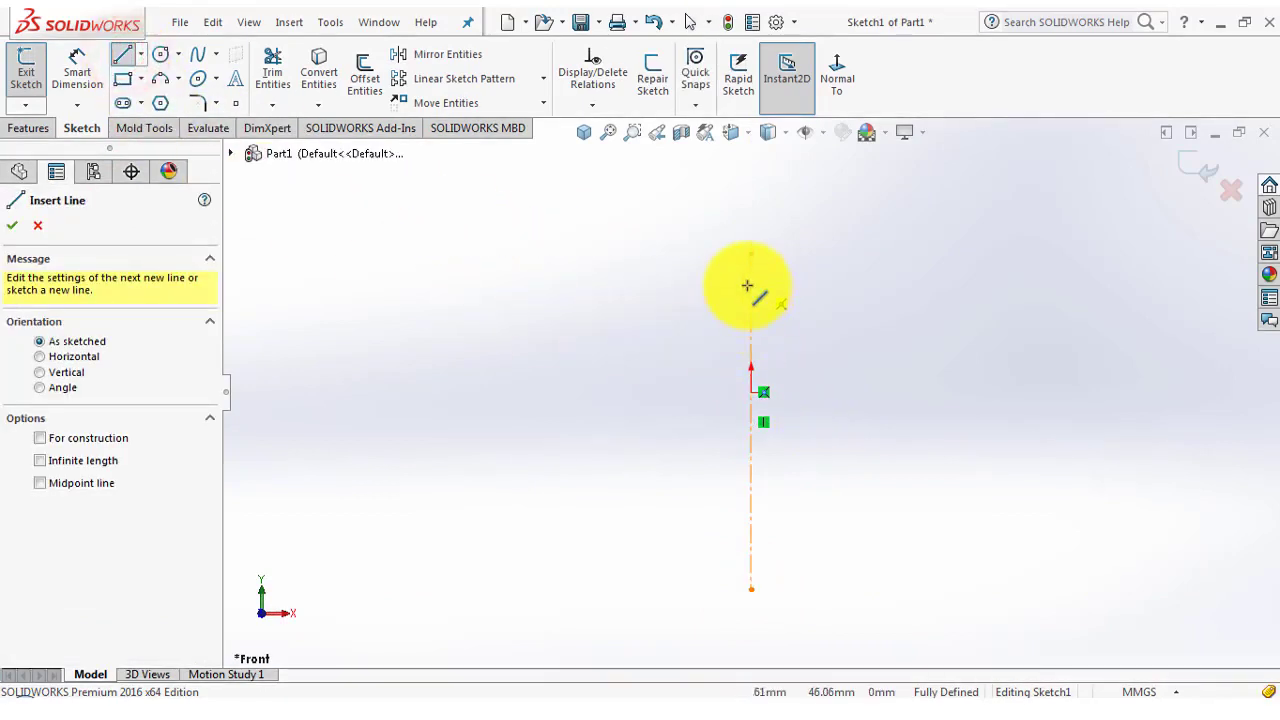
left_click(750, 287)
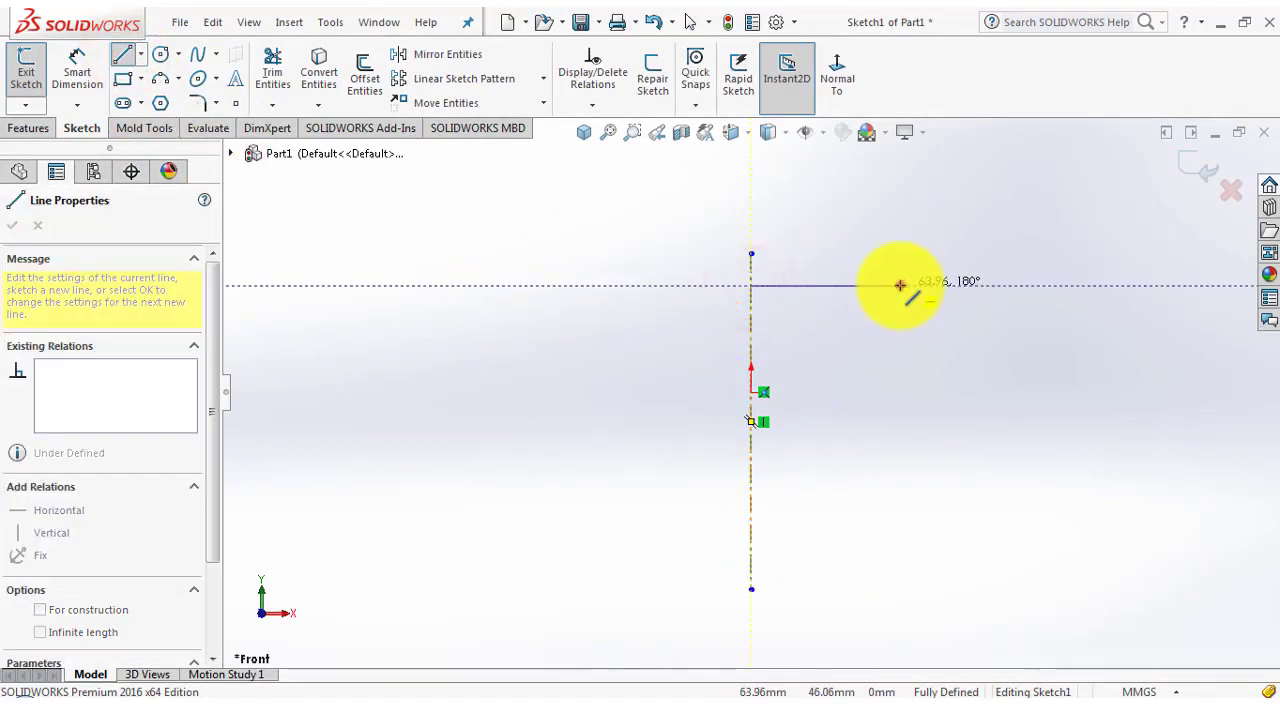
left_click(900, 286)
left_click(900, 357)
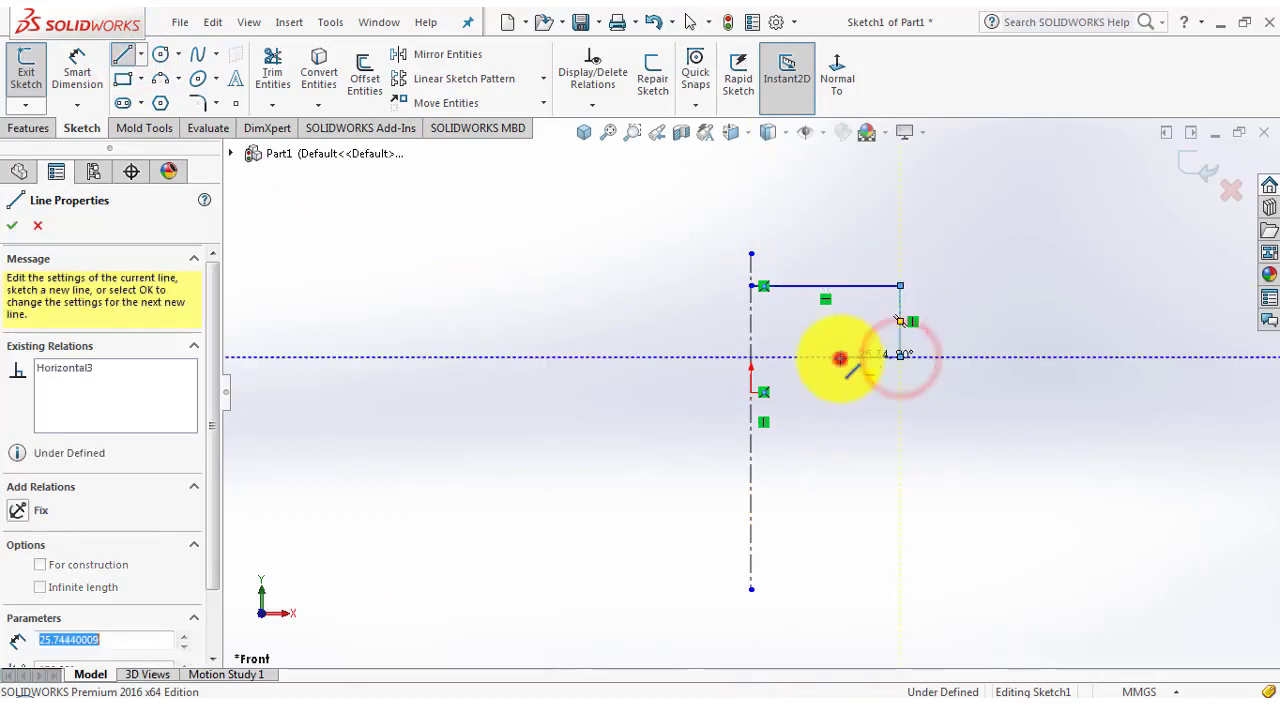
left_click(840, 357)
left_click(840, 575)
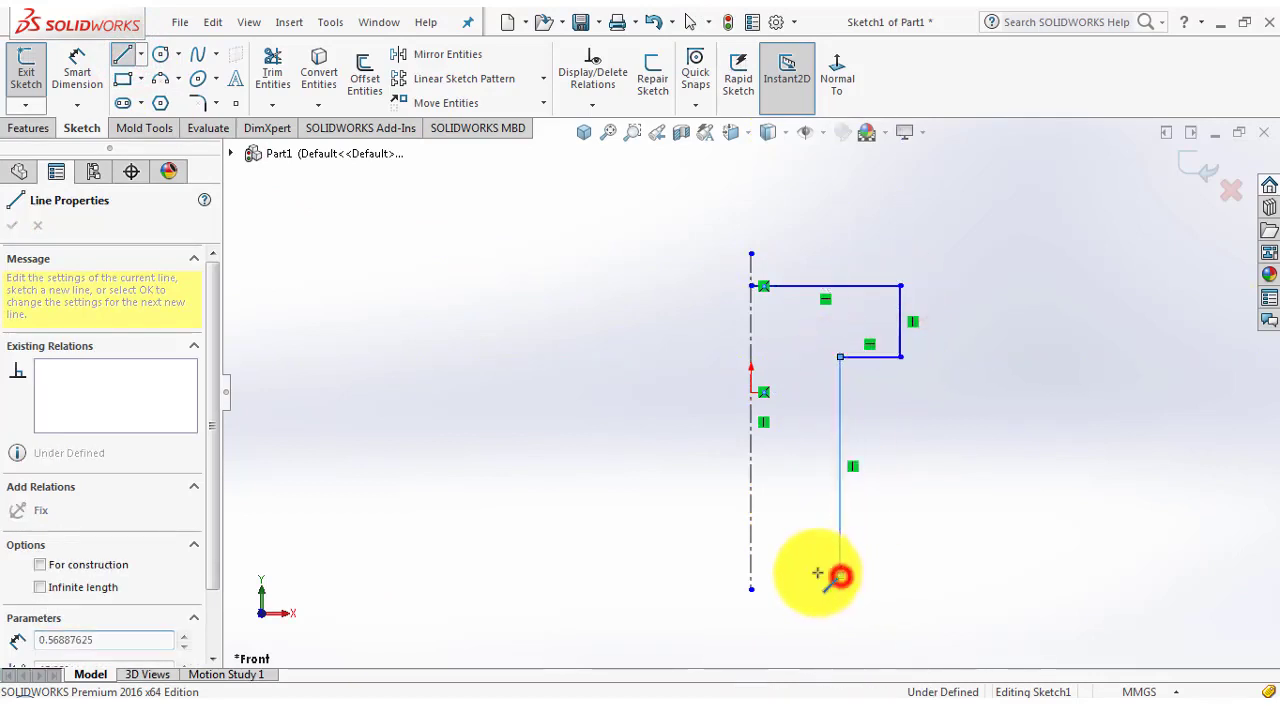
left_click(751, 575)
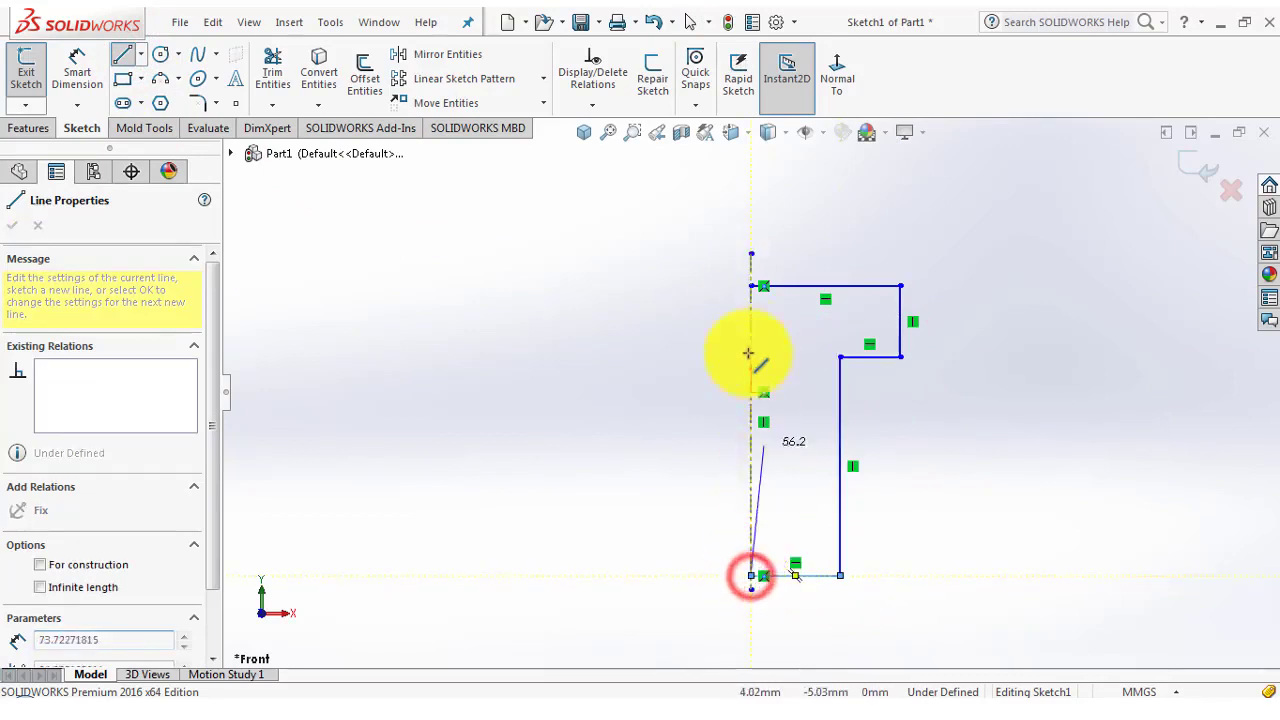
left_click(751, 286)
key("Escape")
scroll(776, 291, "down", 5)
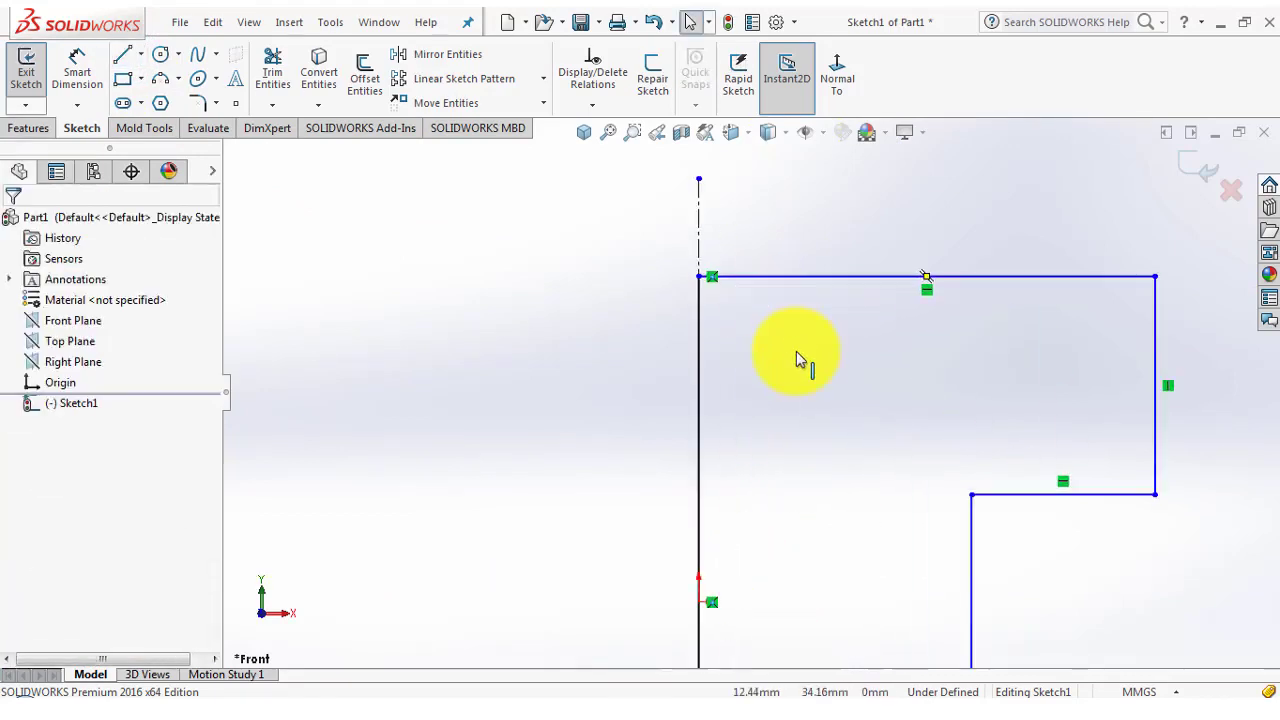
scroll(843, 560, "up", 5)
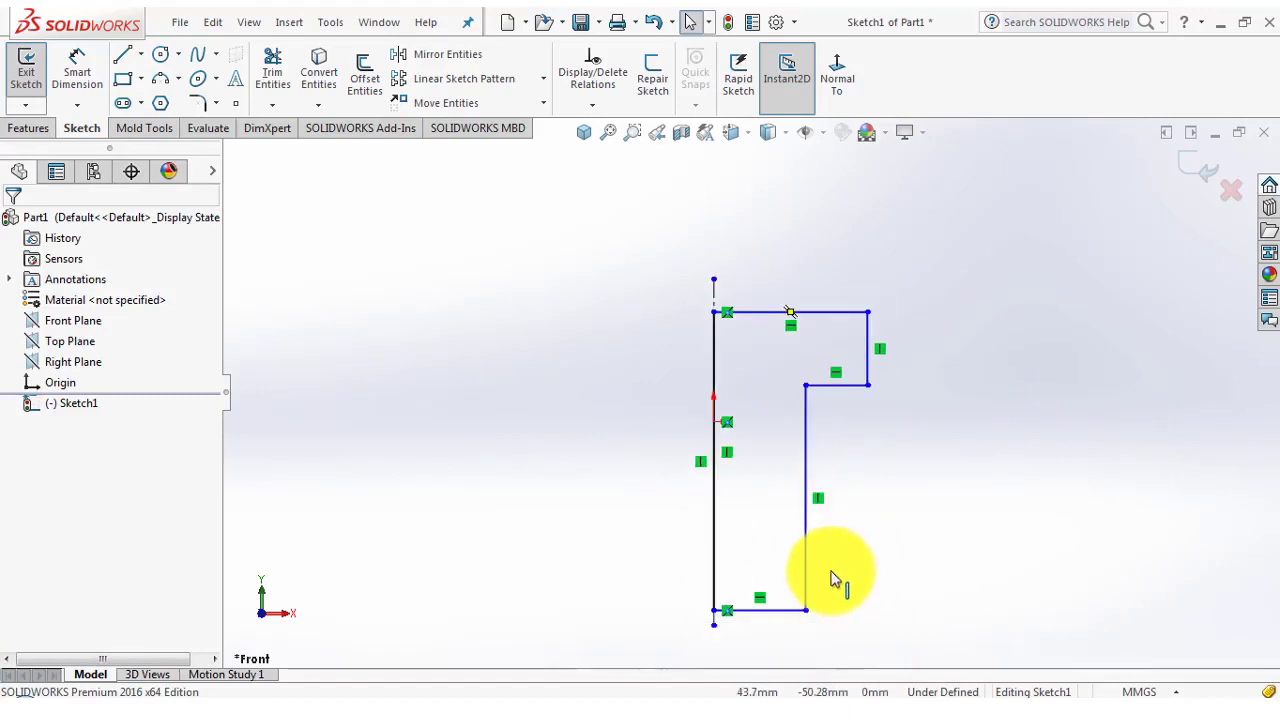
Dimension the profile's vertical edge on the centerline to 62 mm
left_click(77, 68)
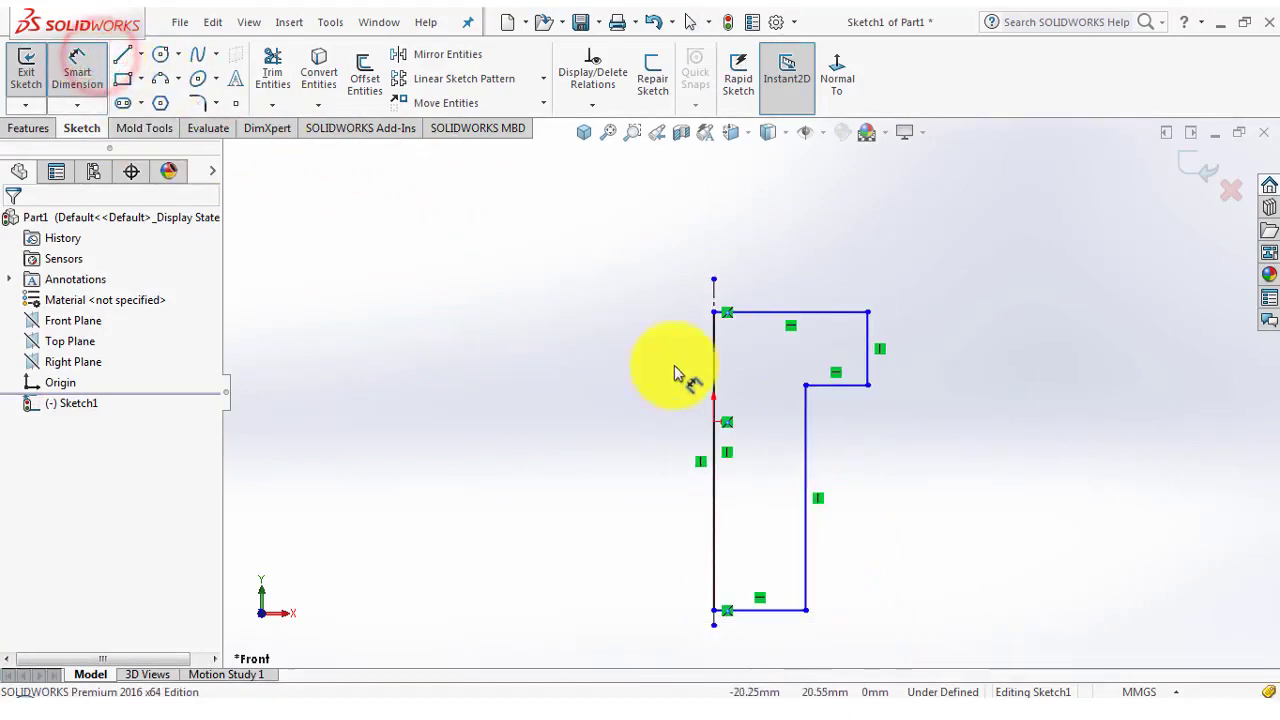
left_click(714, 345)
left_click(665, 335)
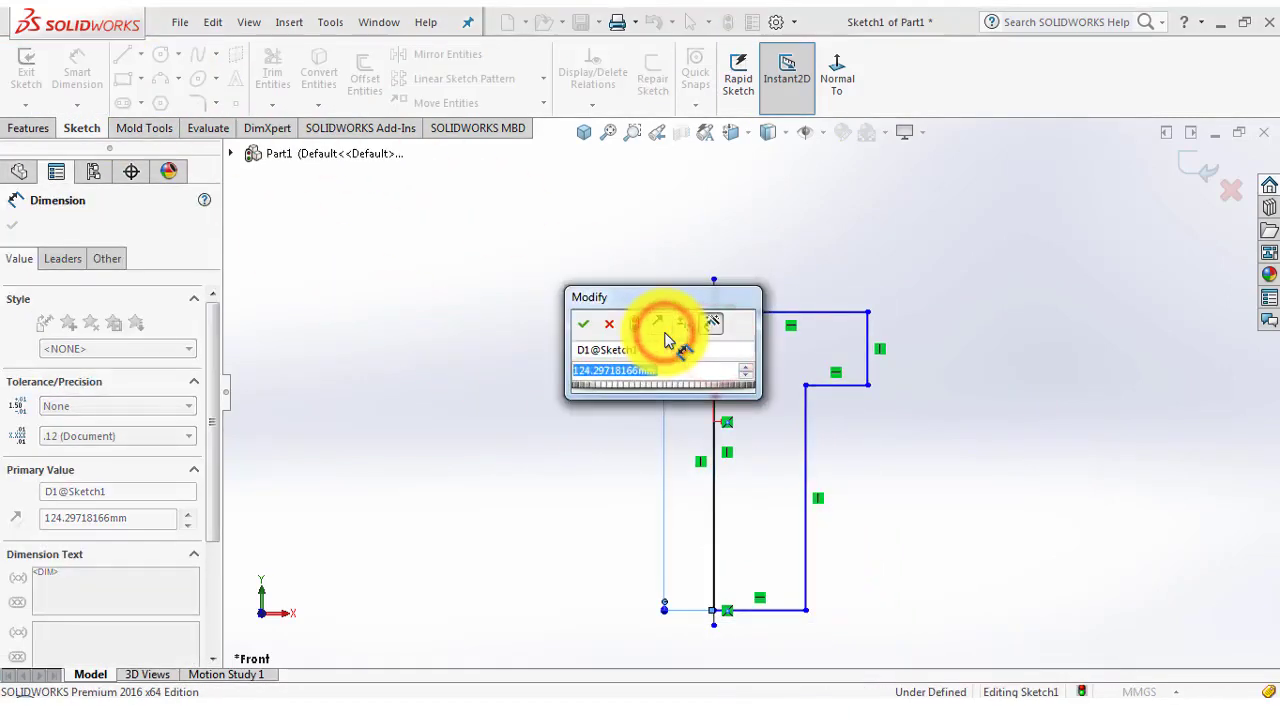
type("62")
key("Return")
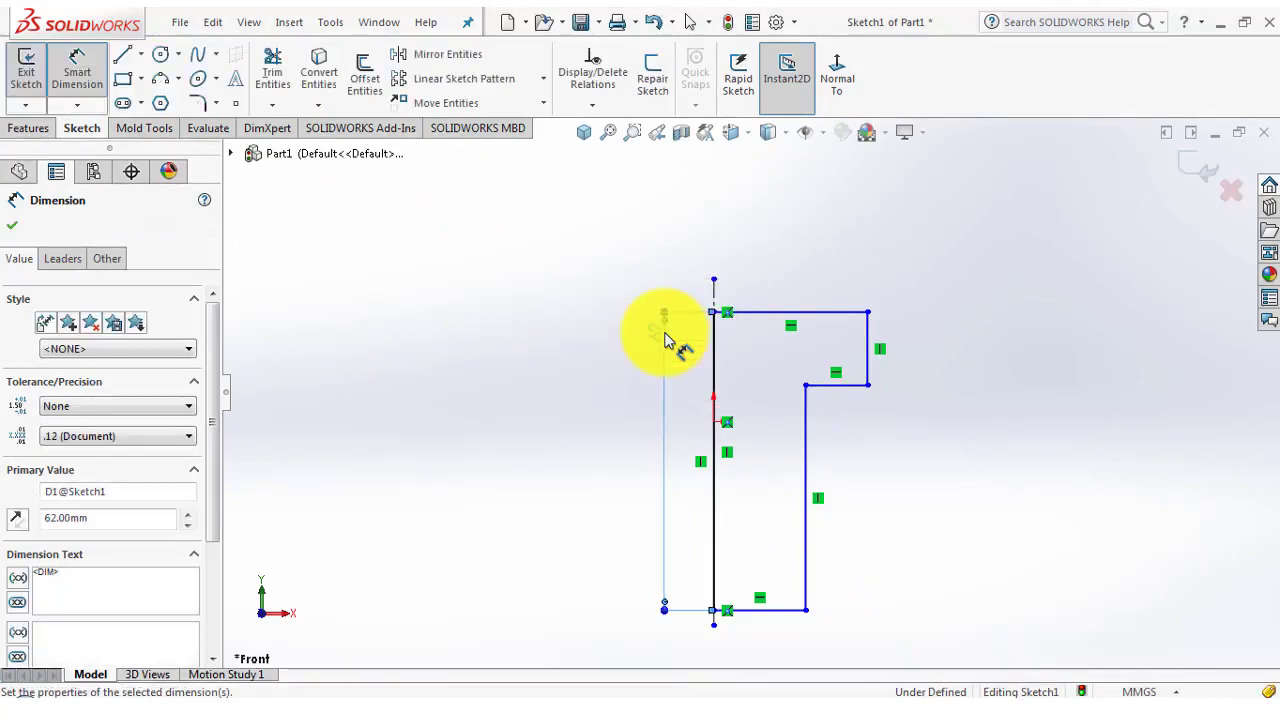
left_click(895, 240)
Dimension the top edge of the head to 13 mm
left_click(833, 313)
left_click(820, 232)
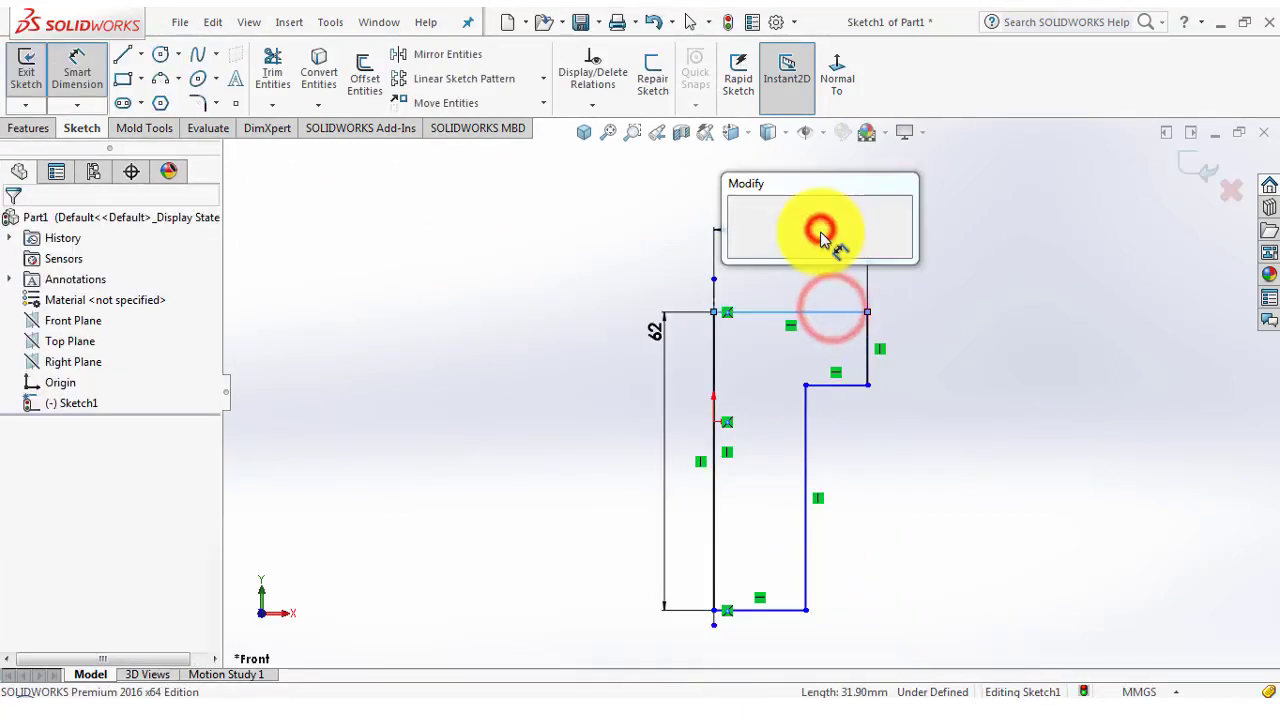
type("13")
key("Return")
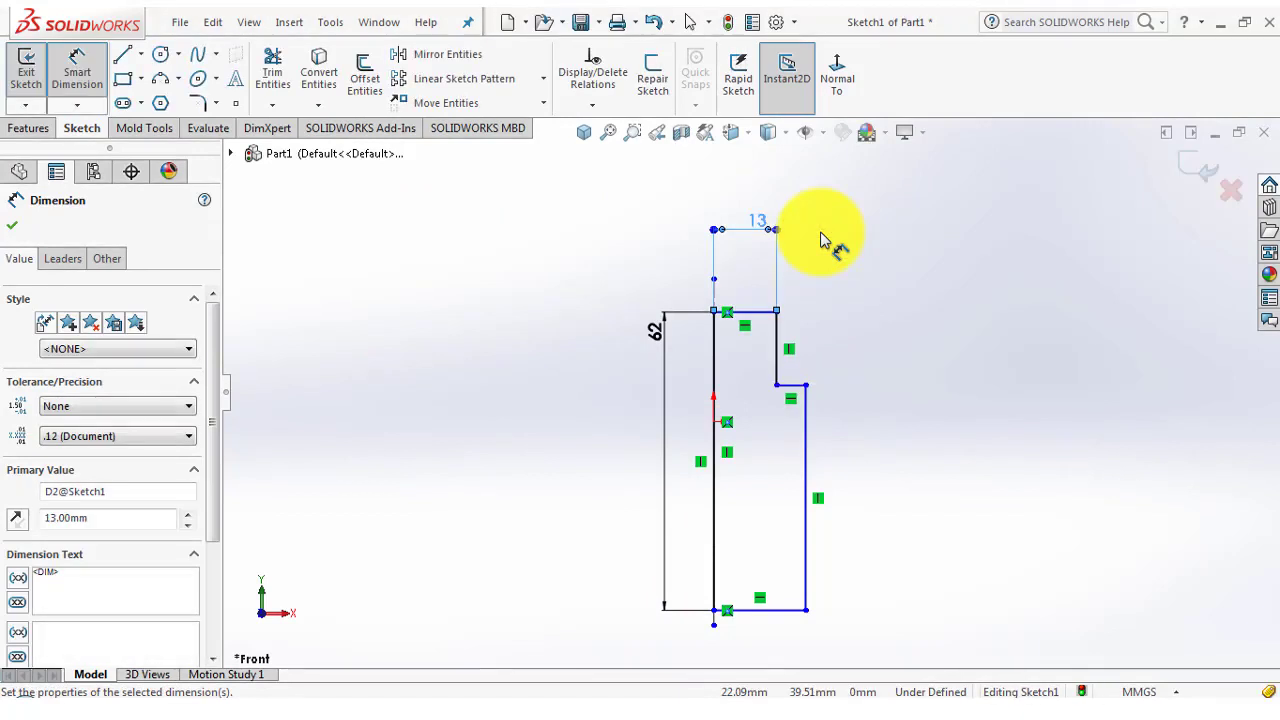
left_click(936, 318)
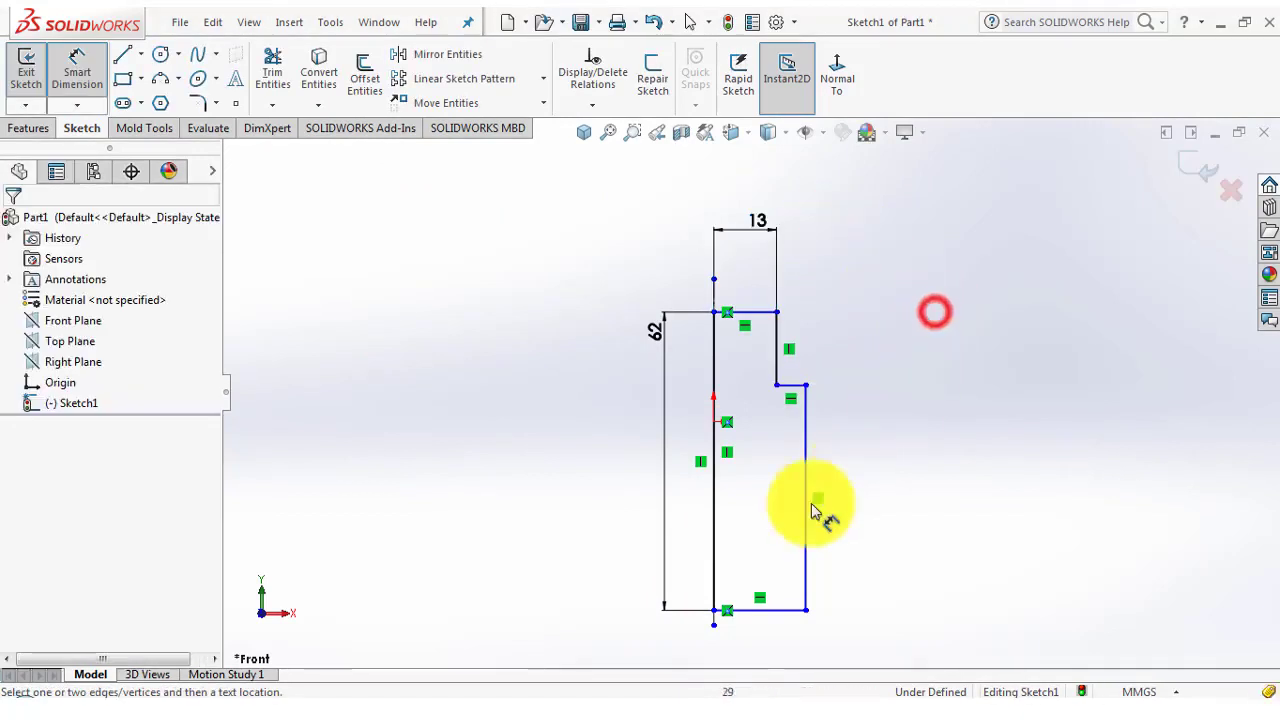
Dimension the distance between the centerline edge and the shank's outer edge to 10 mm
left_click(716, 492)
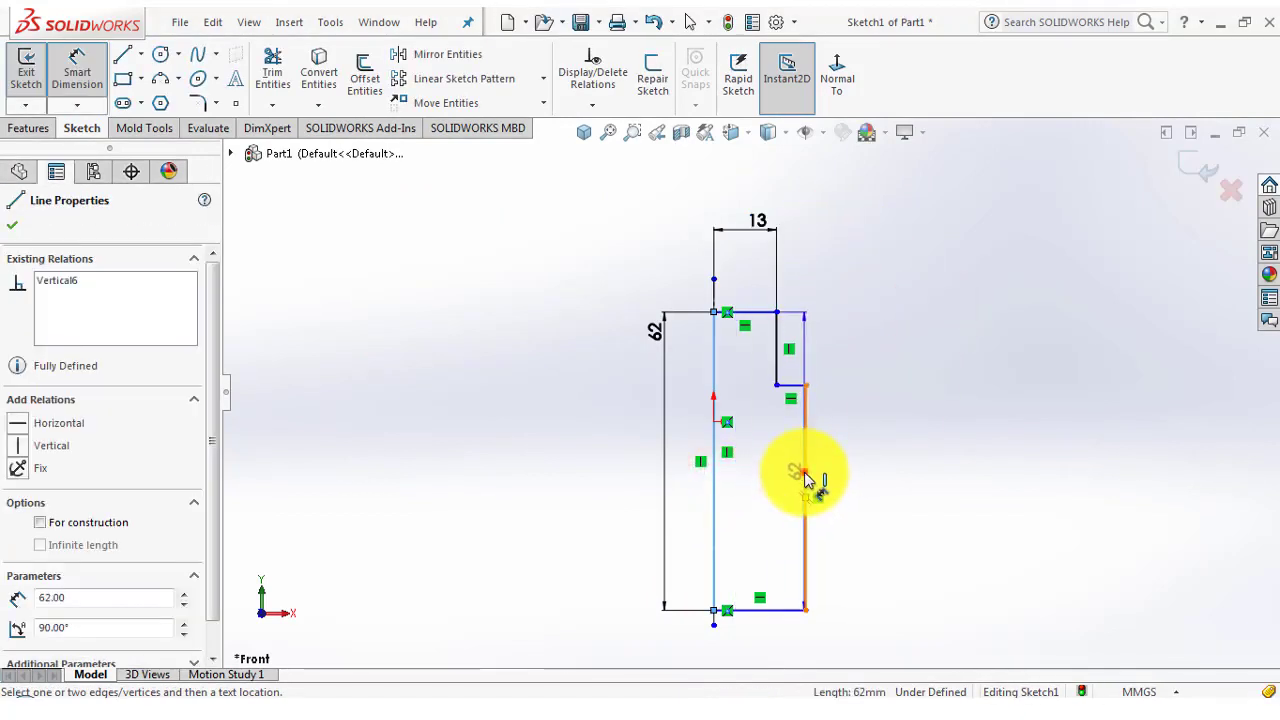
left_click(805, 476)
left_click(748, 638)
type("1")
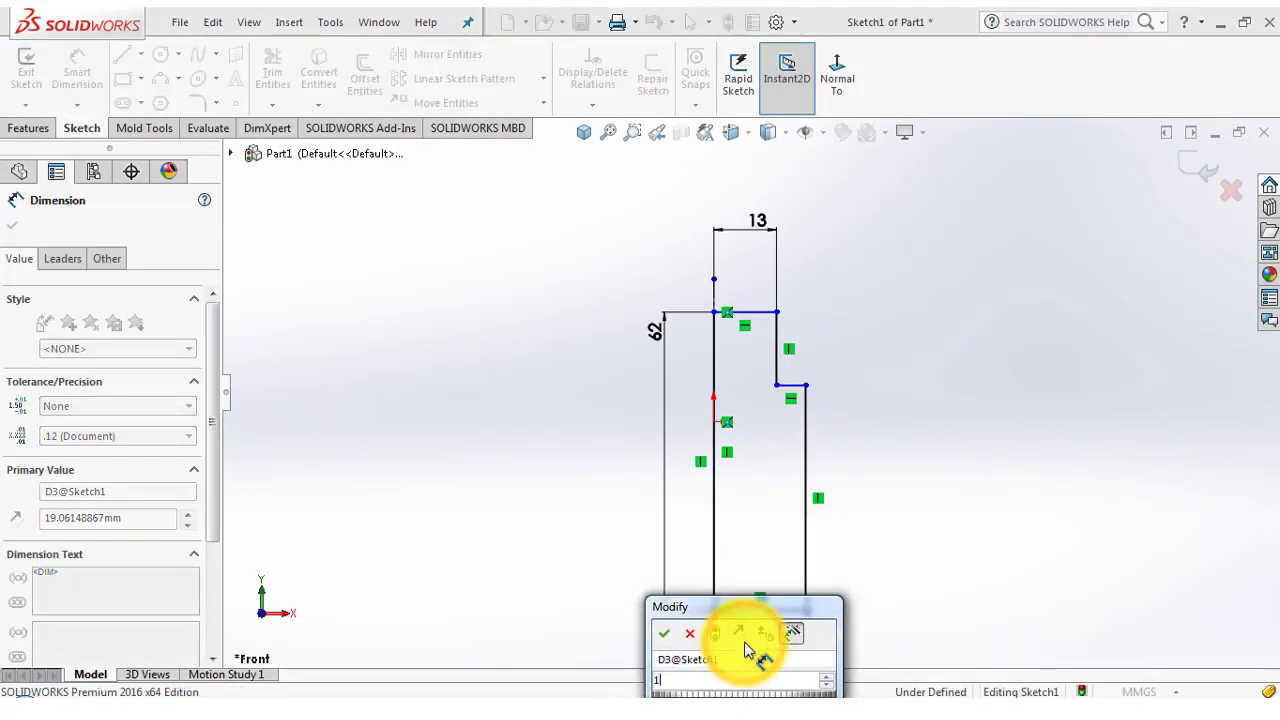
type("0")
key("Return")
left_click(920, 448)
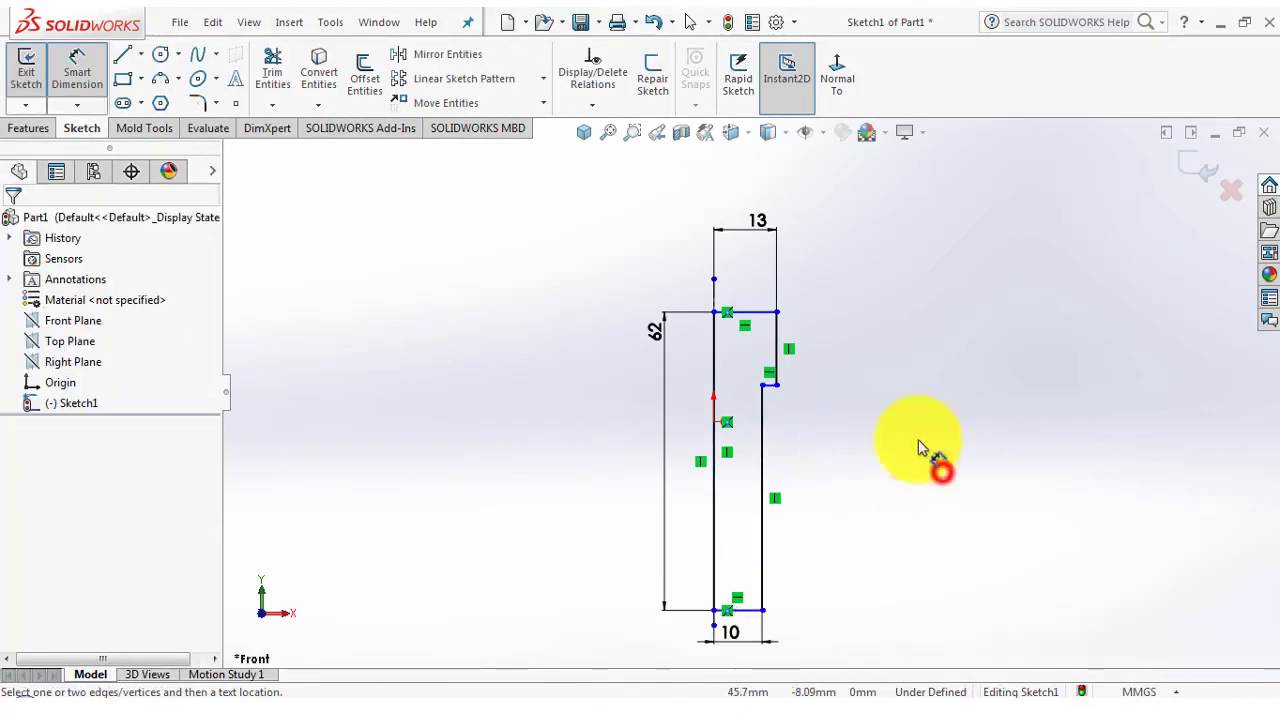
Dimension the head's outer vertical edge to 16 mm and finish the sketch
left_click(778, 341)
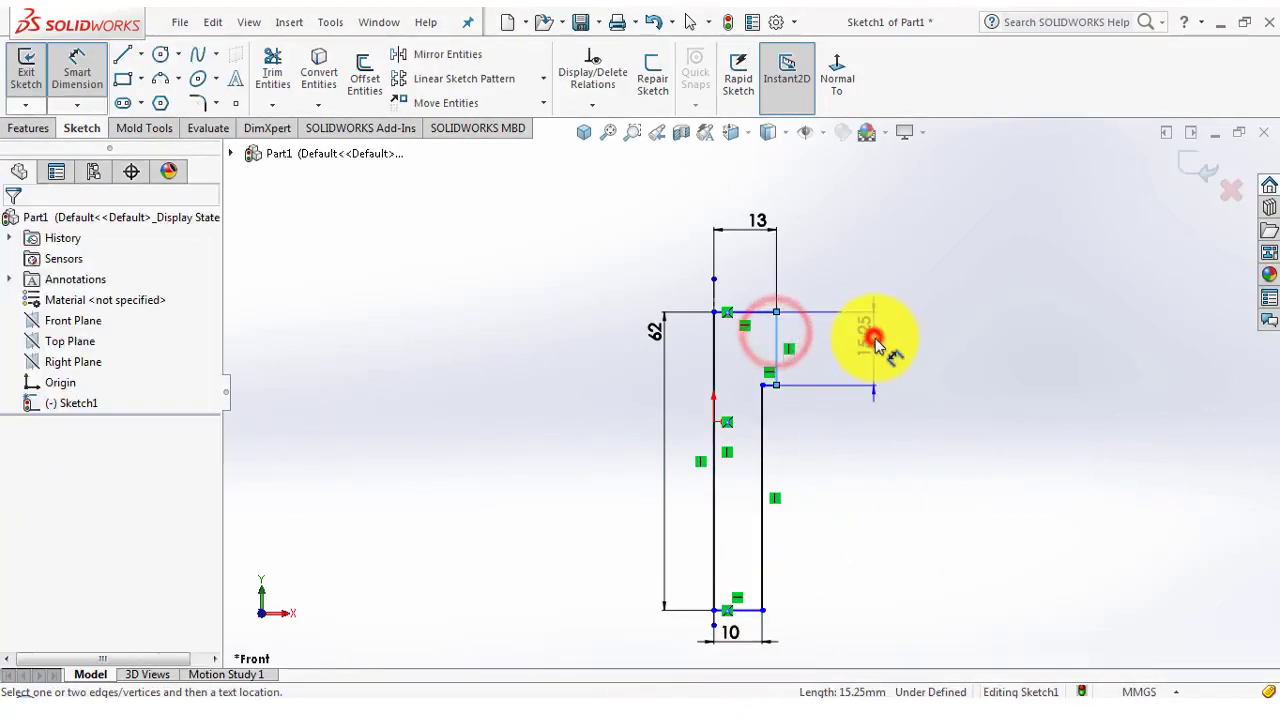
left_click(877, 349)
type("16")
key("Return")
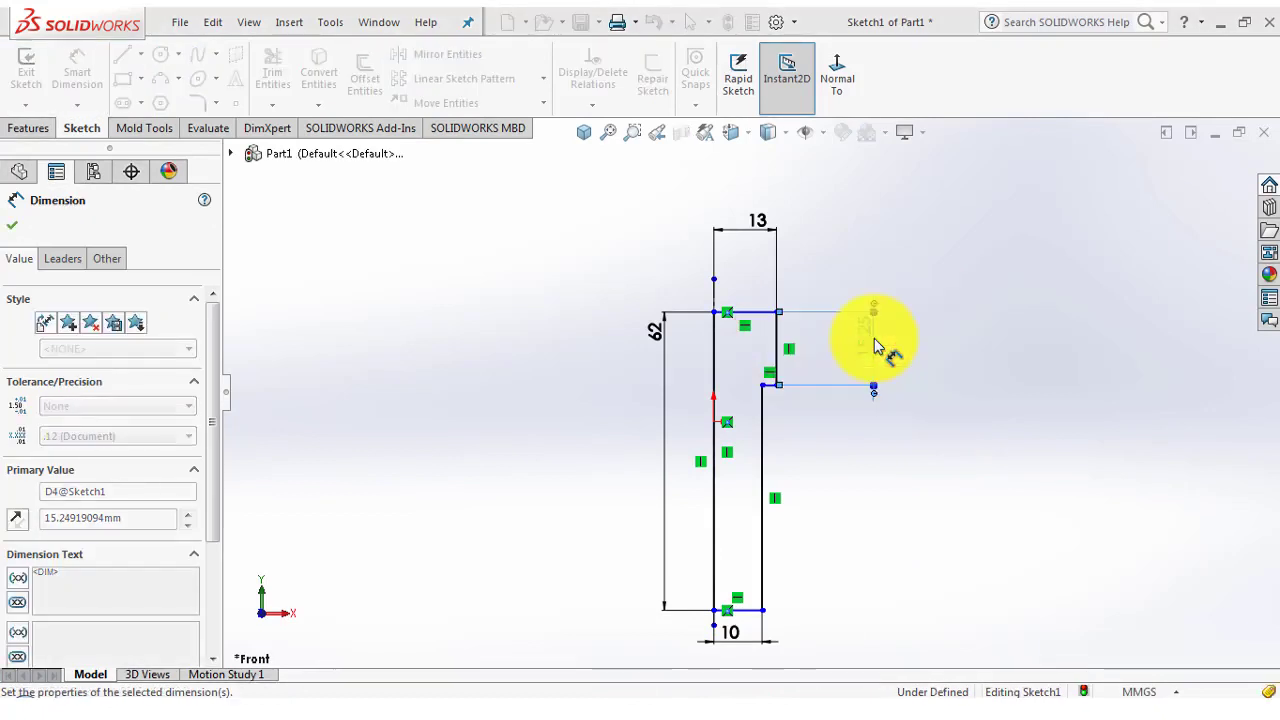
left_click(937, 318)
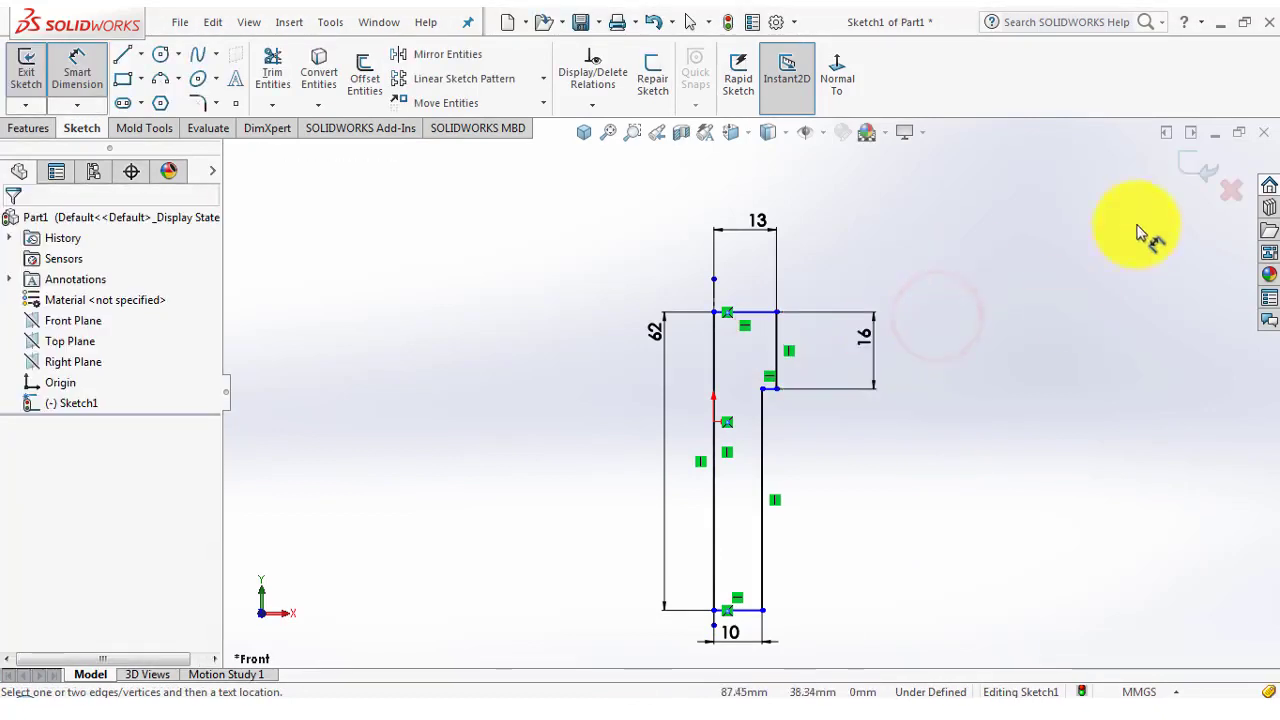
left_click(1187, 175)
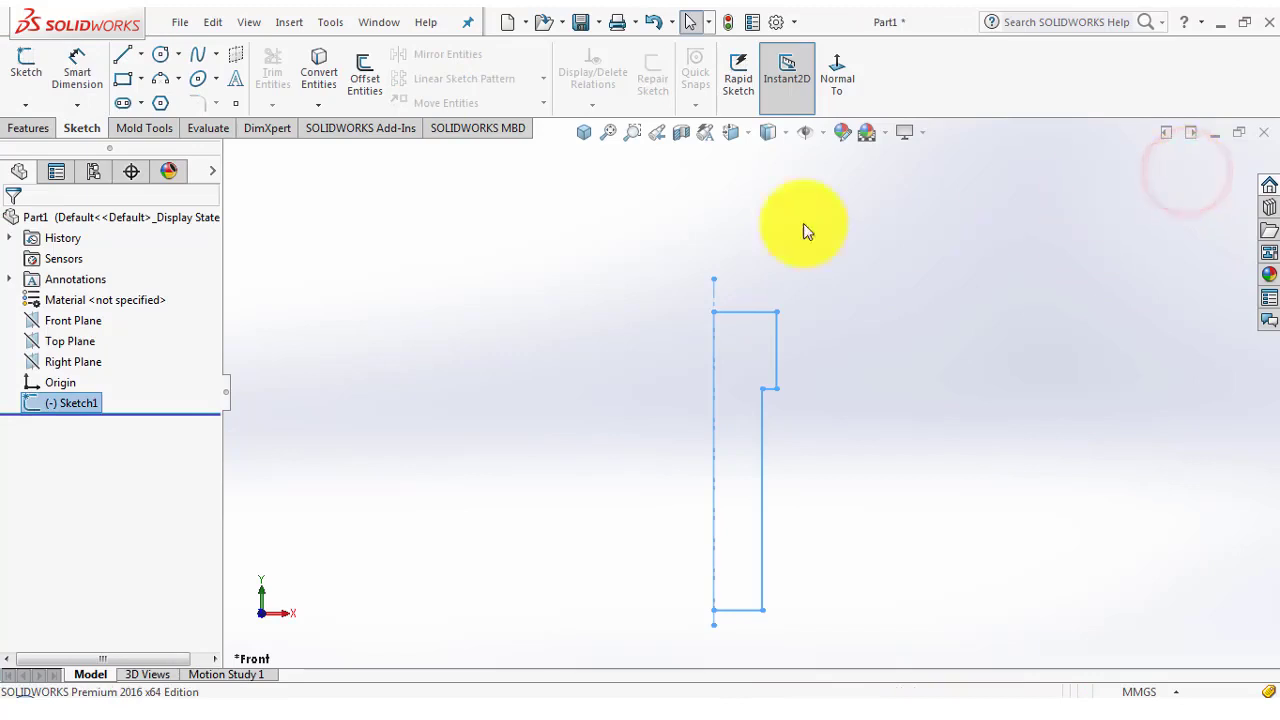
Revolve the profile 360 degrees about the centerline into a solid bolt body
left_click(580, 137)
left_click(10, 126)
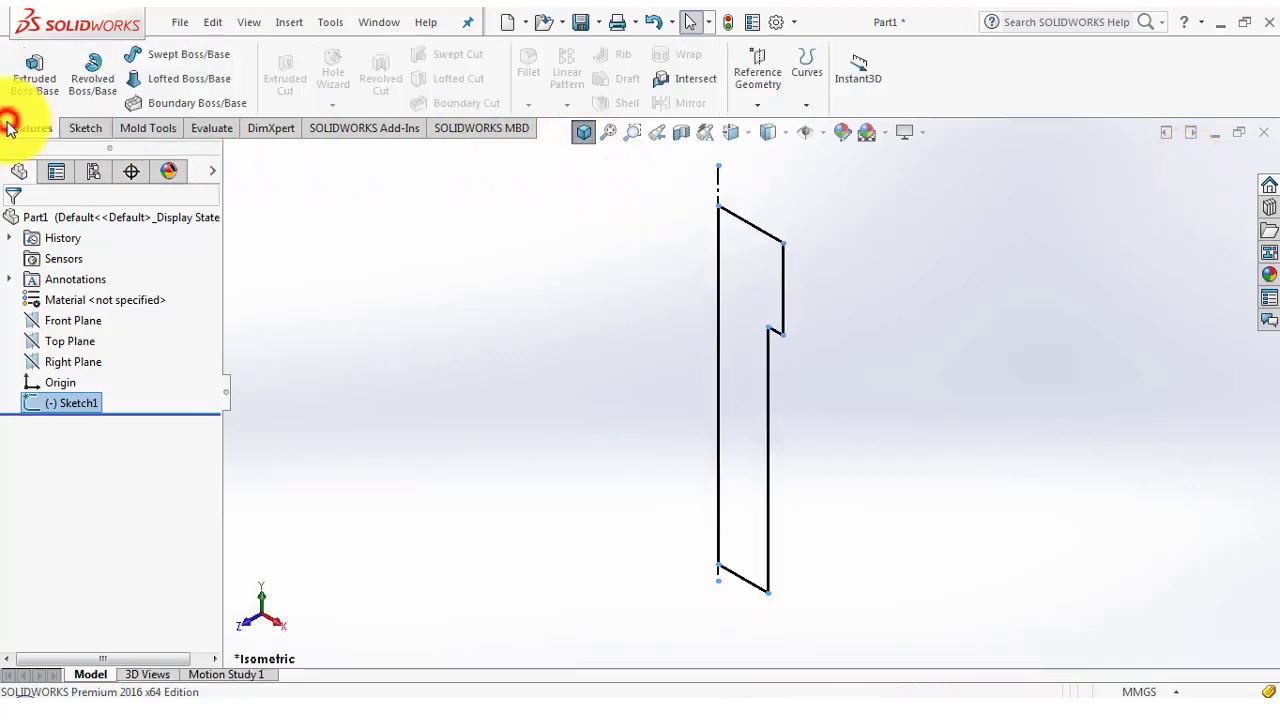
left_click(90, 75)
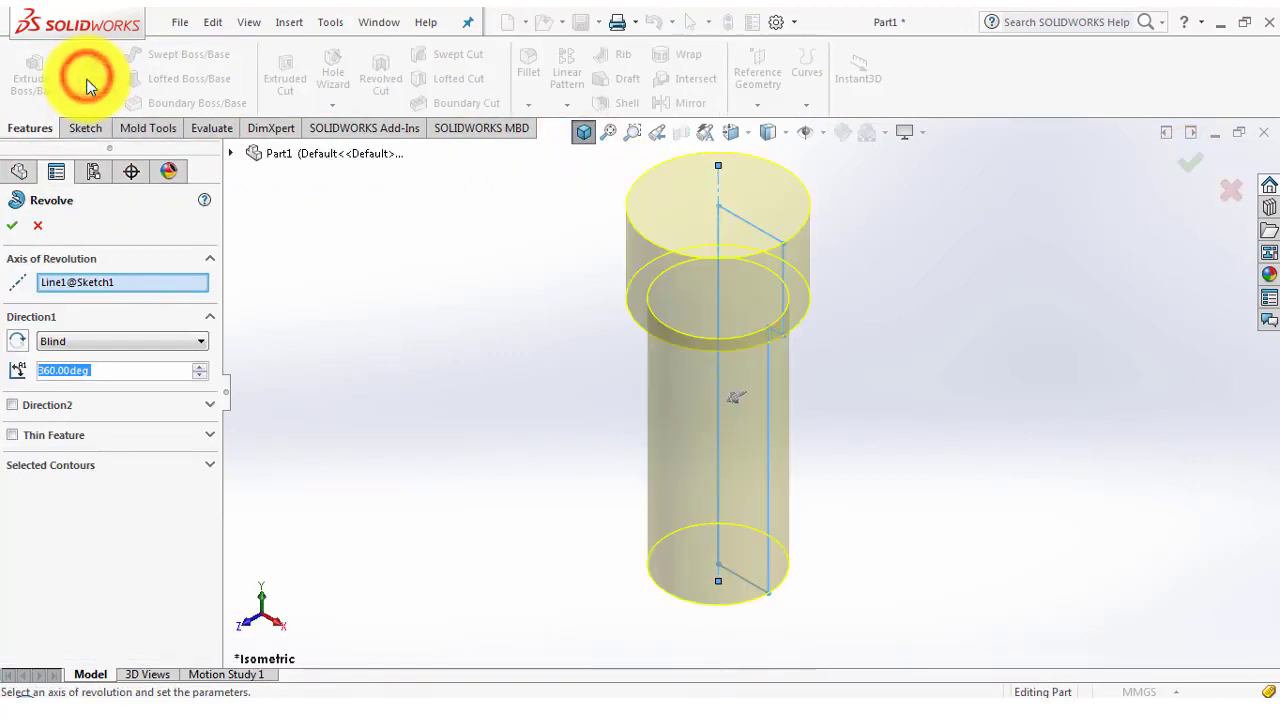
left_click(14, 227)
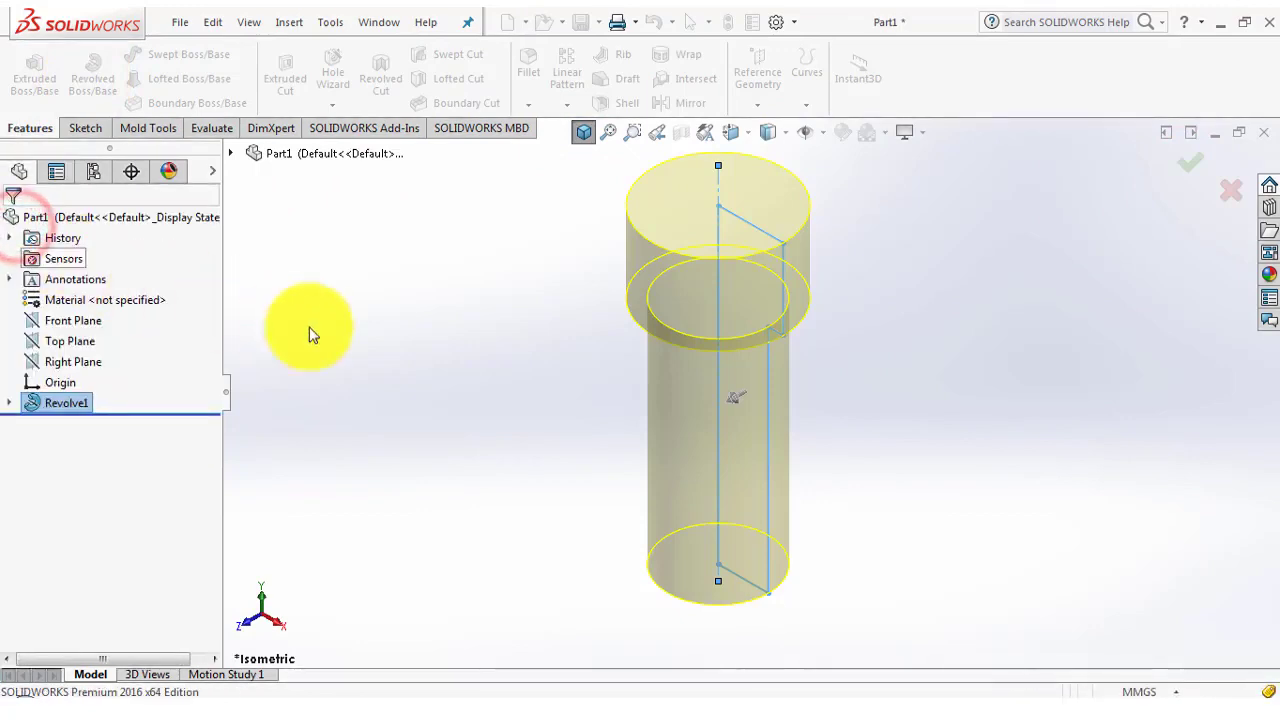
left_click(410, 330)
On the head's top face, sketch a six-sided inscribed-circle polygon centred on the origin, with sides about 6.7 mm long
left_click(583, 131)
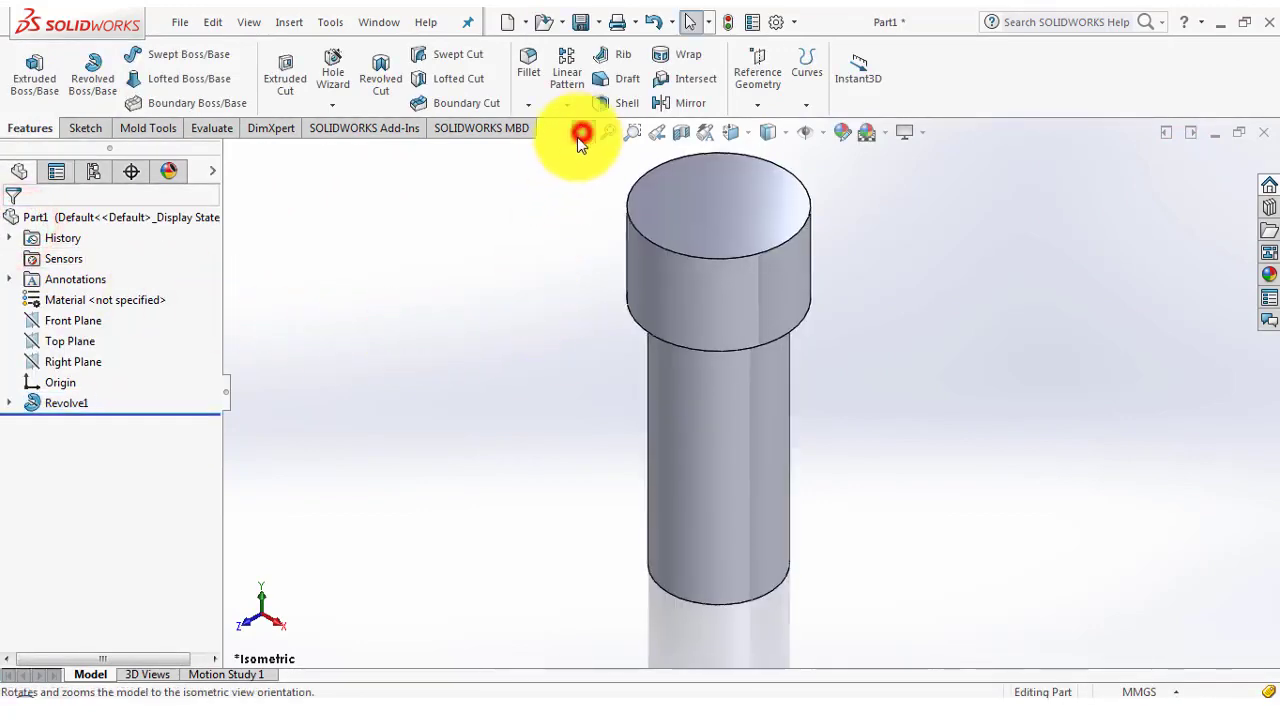
left_click(84, 127)
left_click(28, 70)
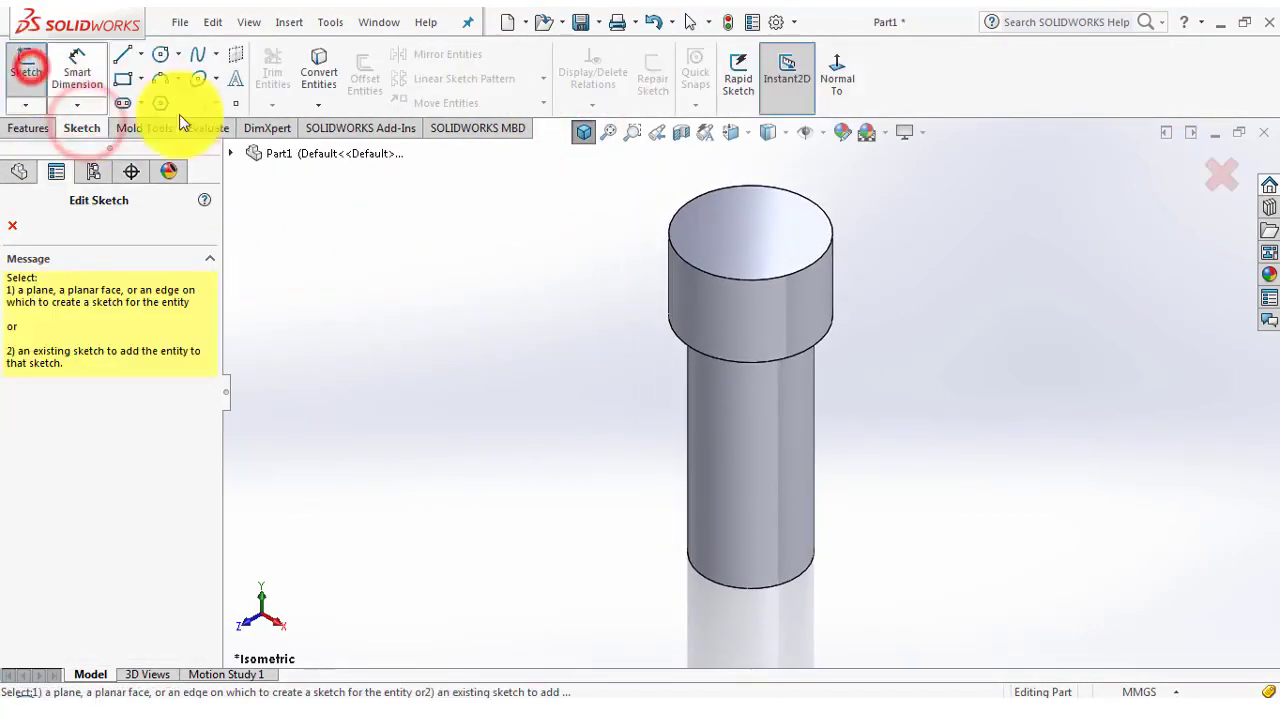
left_click(726, 238)
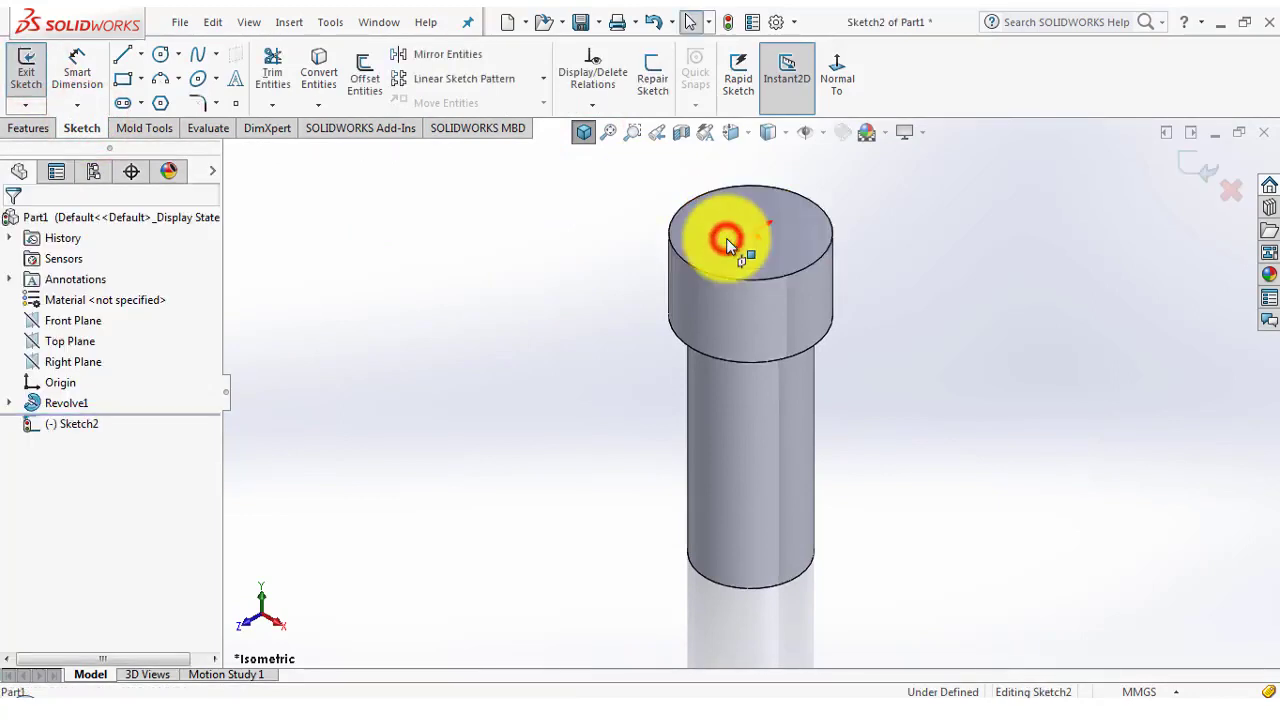
left_click(830, 78)
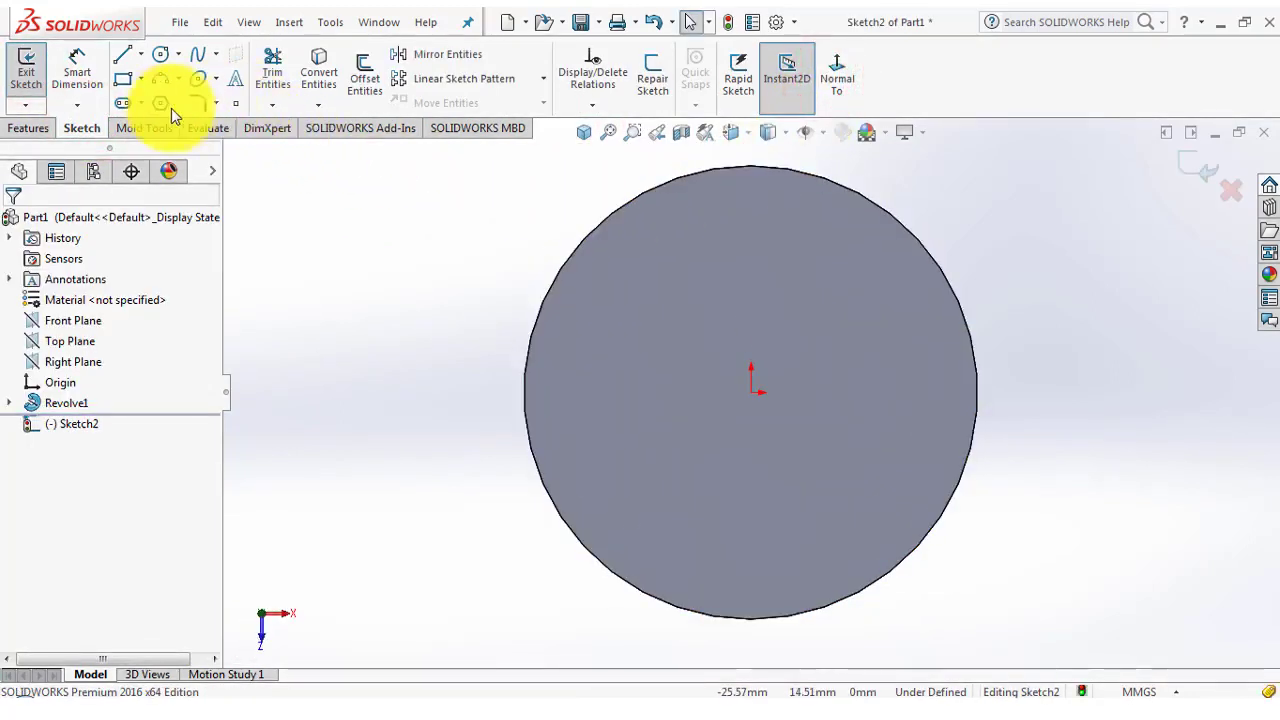
left_click(163, 105)
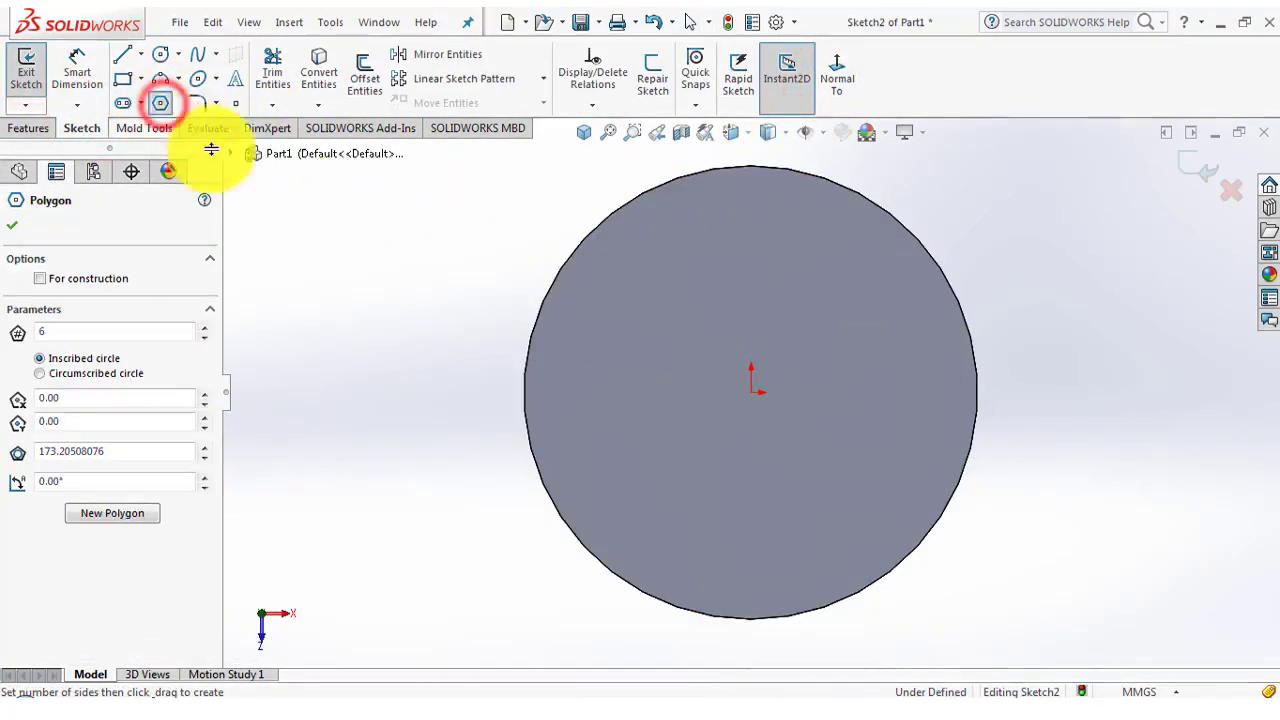
left_click(751, 393)
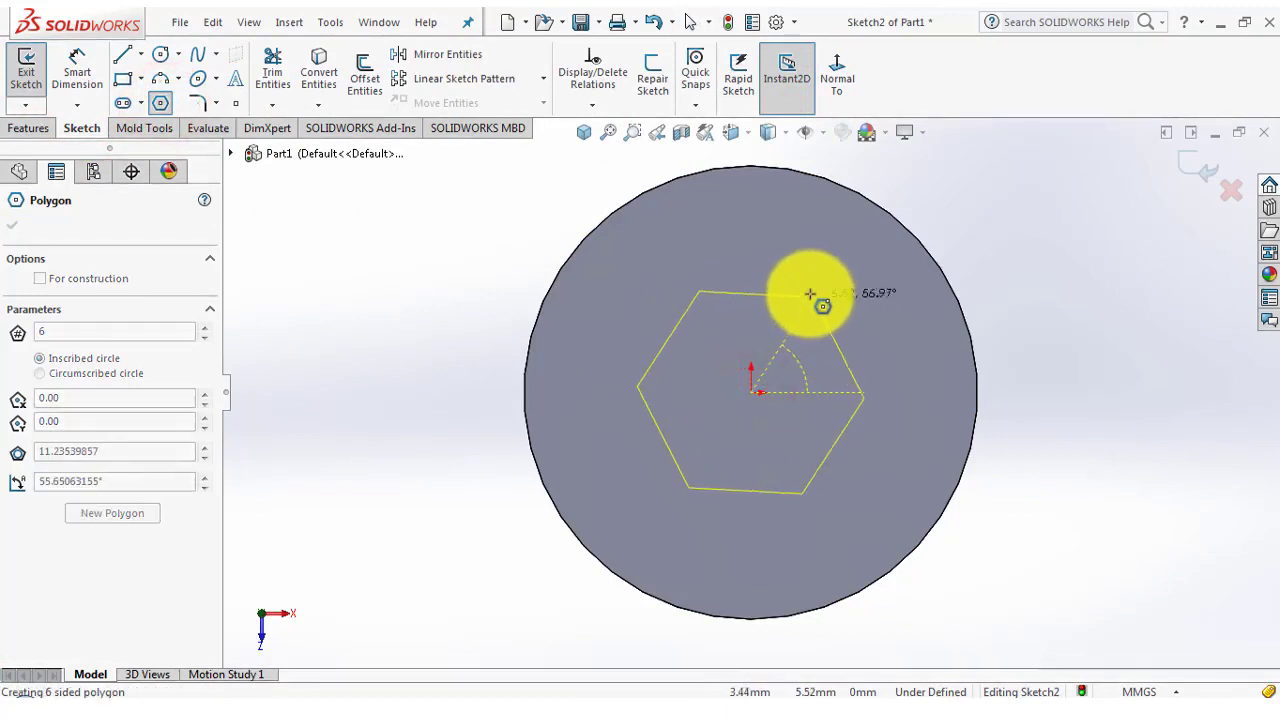
left_click(808, 291)
key("Escape")
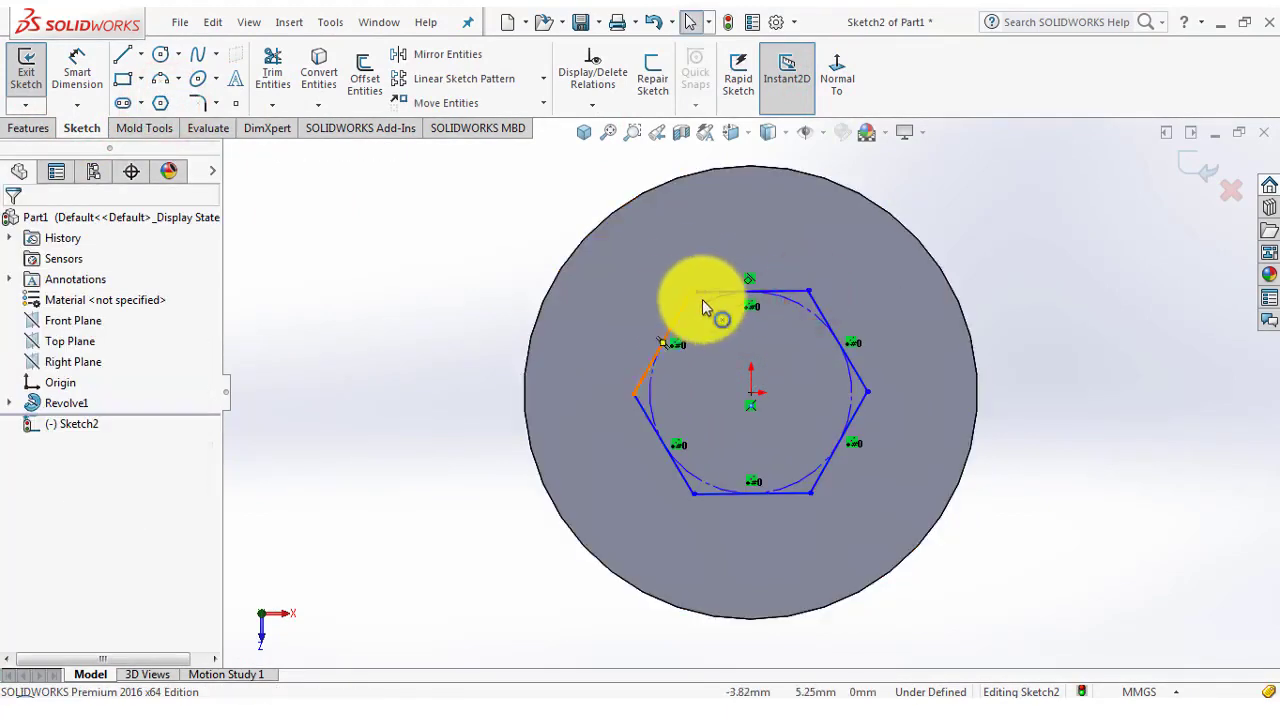
Add a Horizontal relation to the hexagon's upper side
left_click(708, 296)
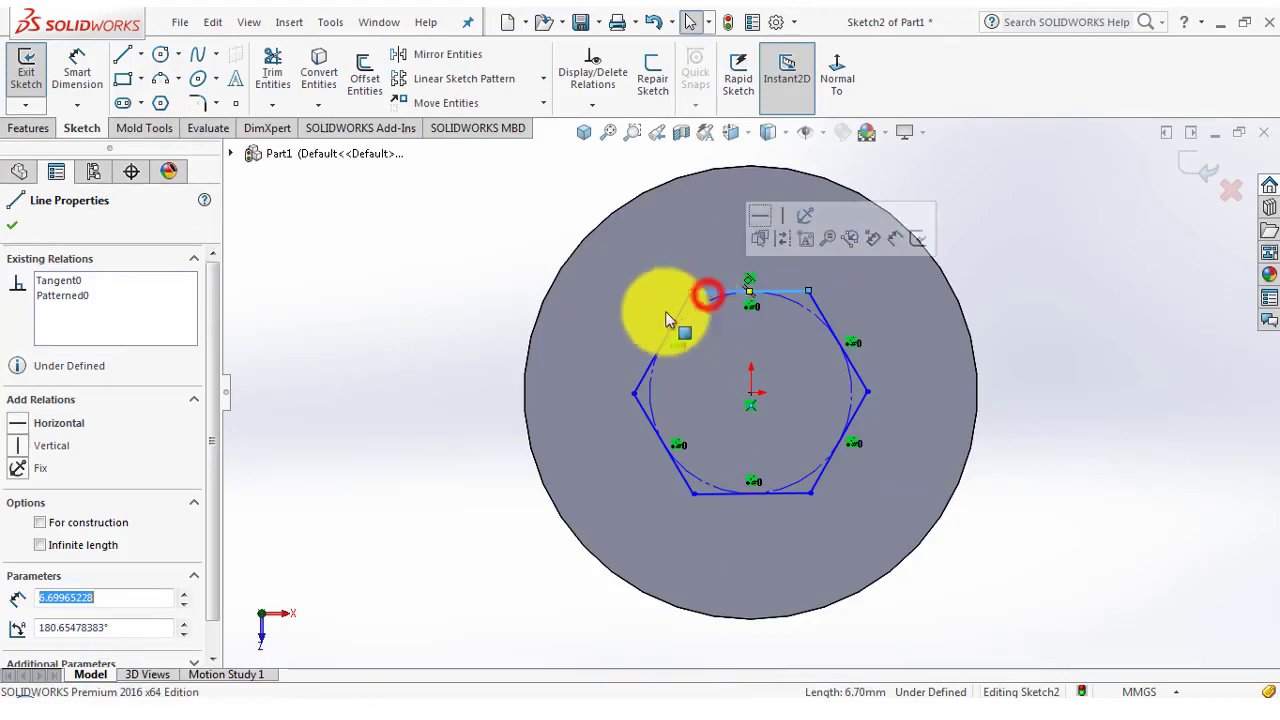
left_click(17, 423)
left_click(13, 225)
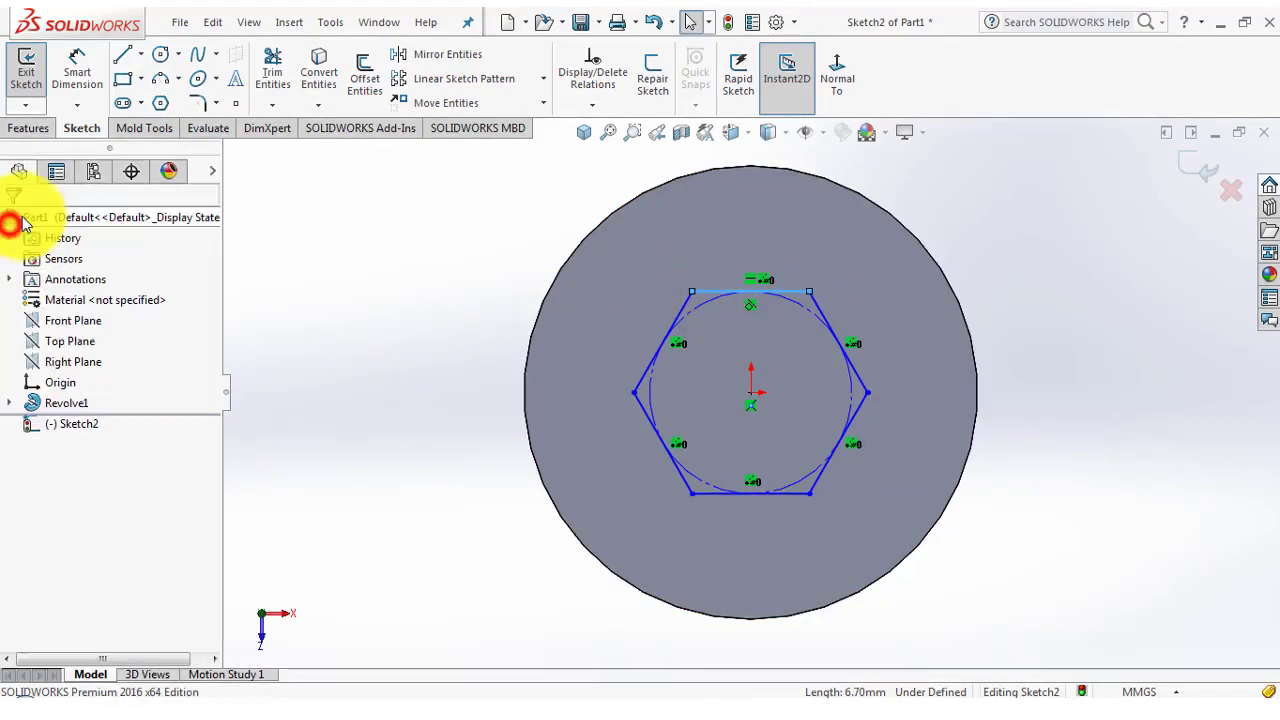
Dimension the hexagon's across-flats distance between its horizontal sides to 14 mm and finish the sketch
left_click(77, 72)
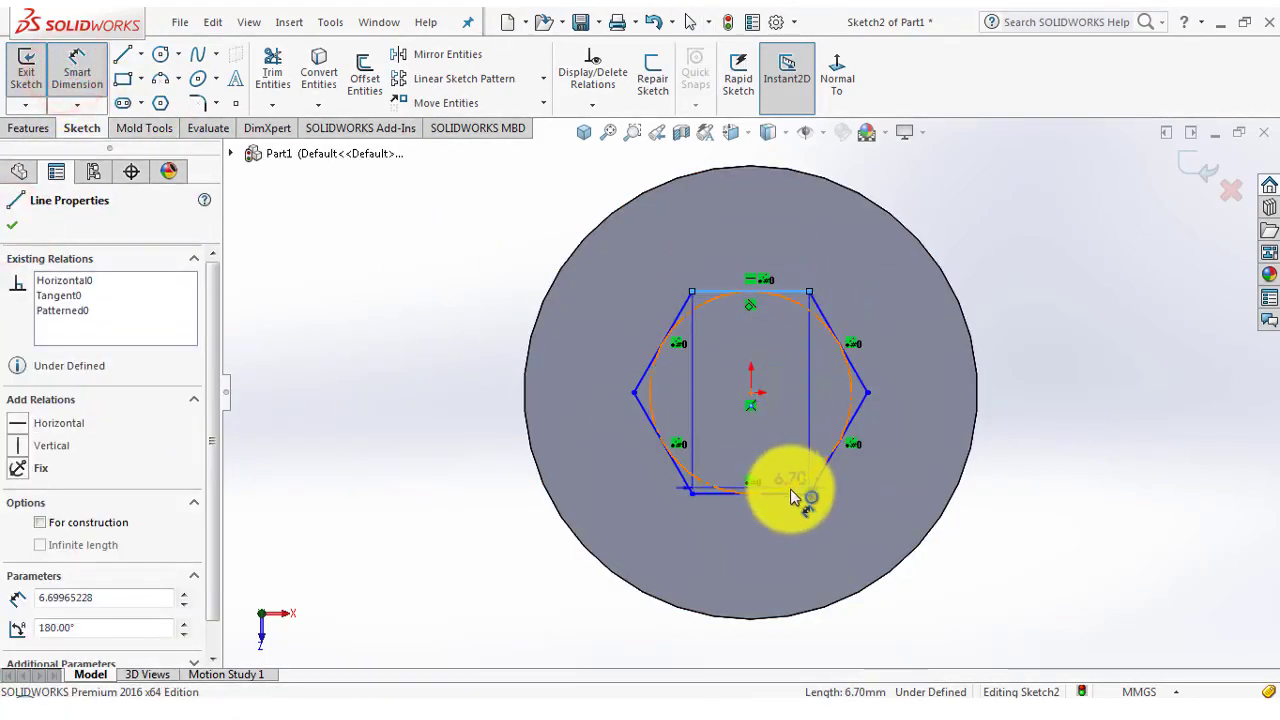
left_click(793, 497)
left_click(951, 383)
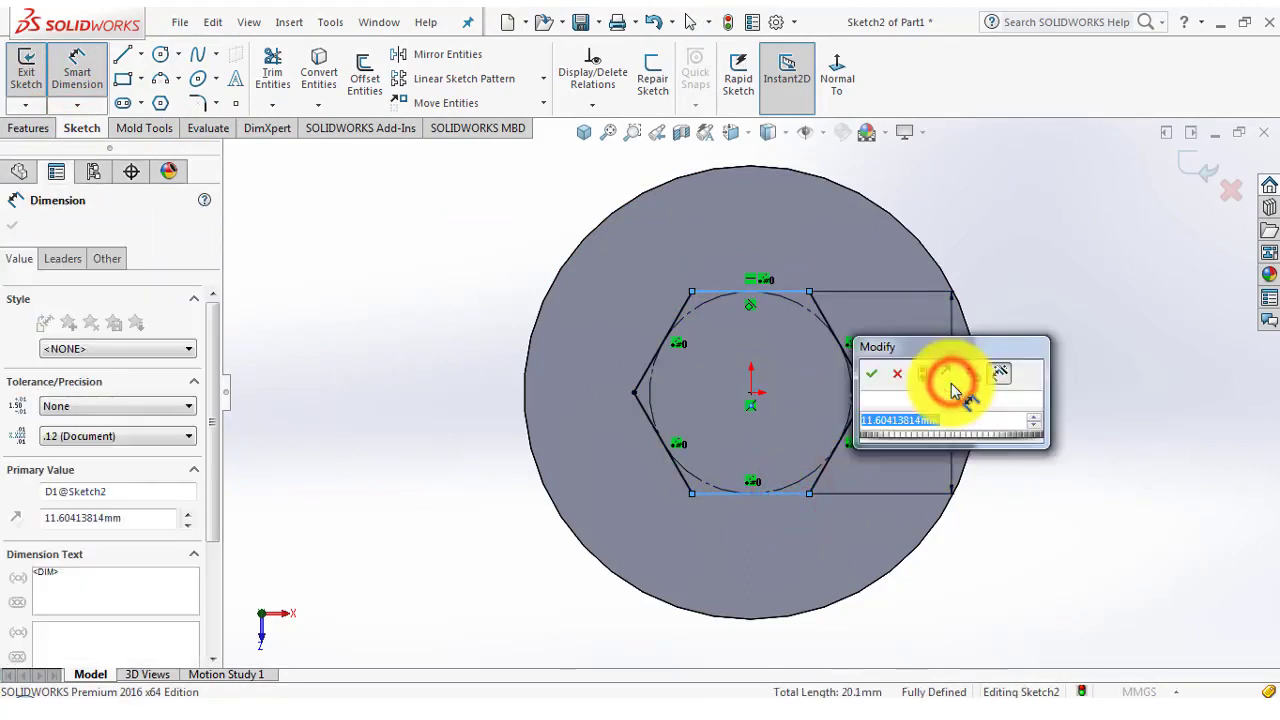
type("11.6")
key("Return")
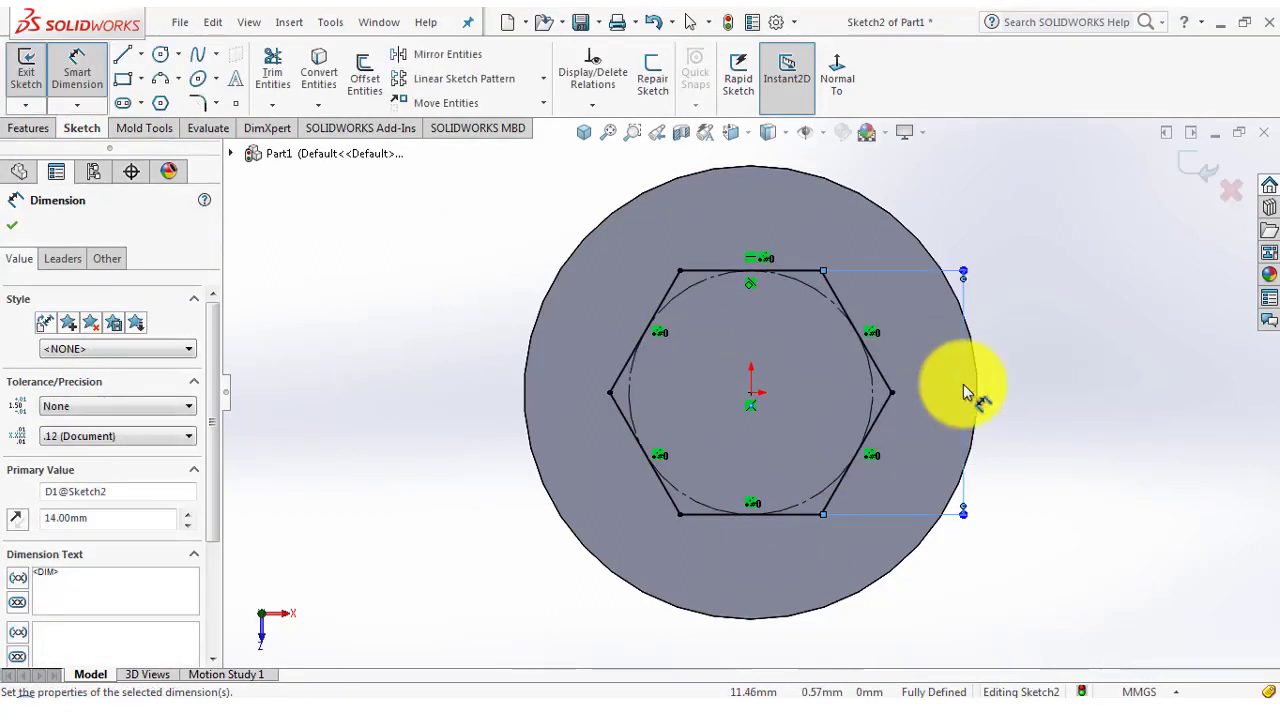
left_click(1085, 328)
left_click(1203, 170)
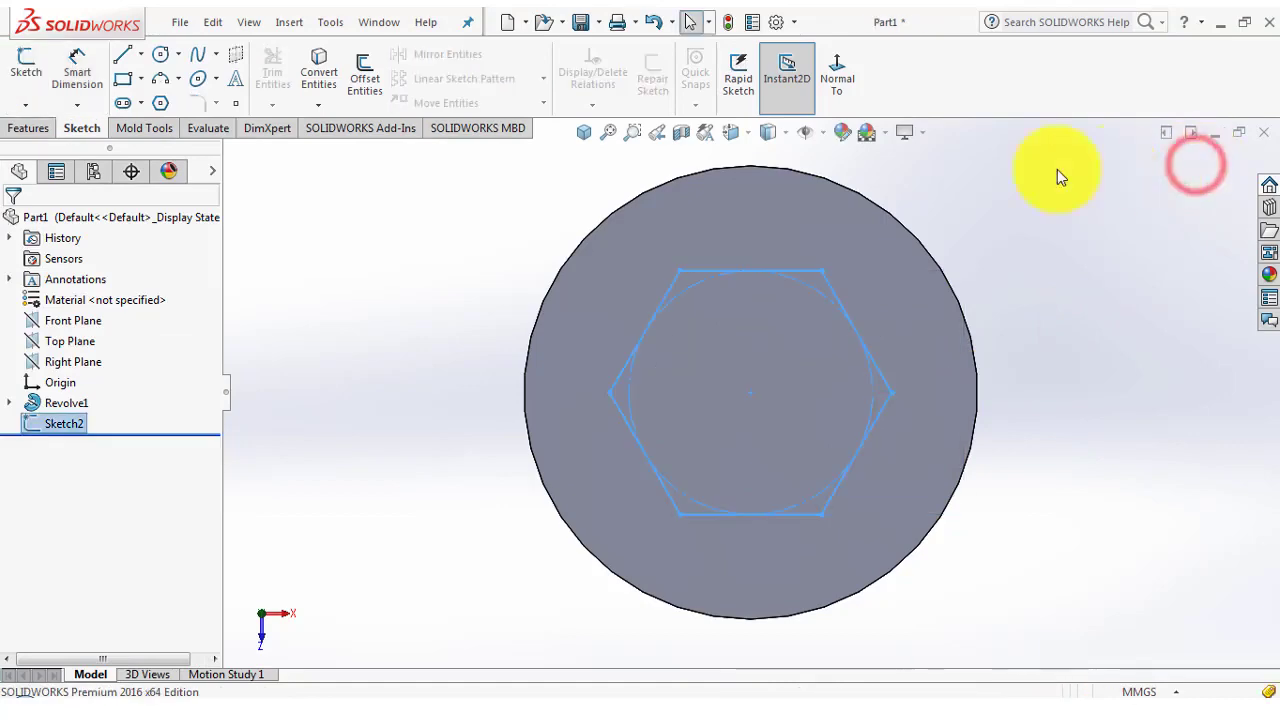
Cut the hexagon sketch into the bolt head as a blind extruded cut 8 mm deep
left_click(585, 136)
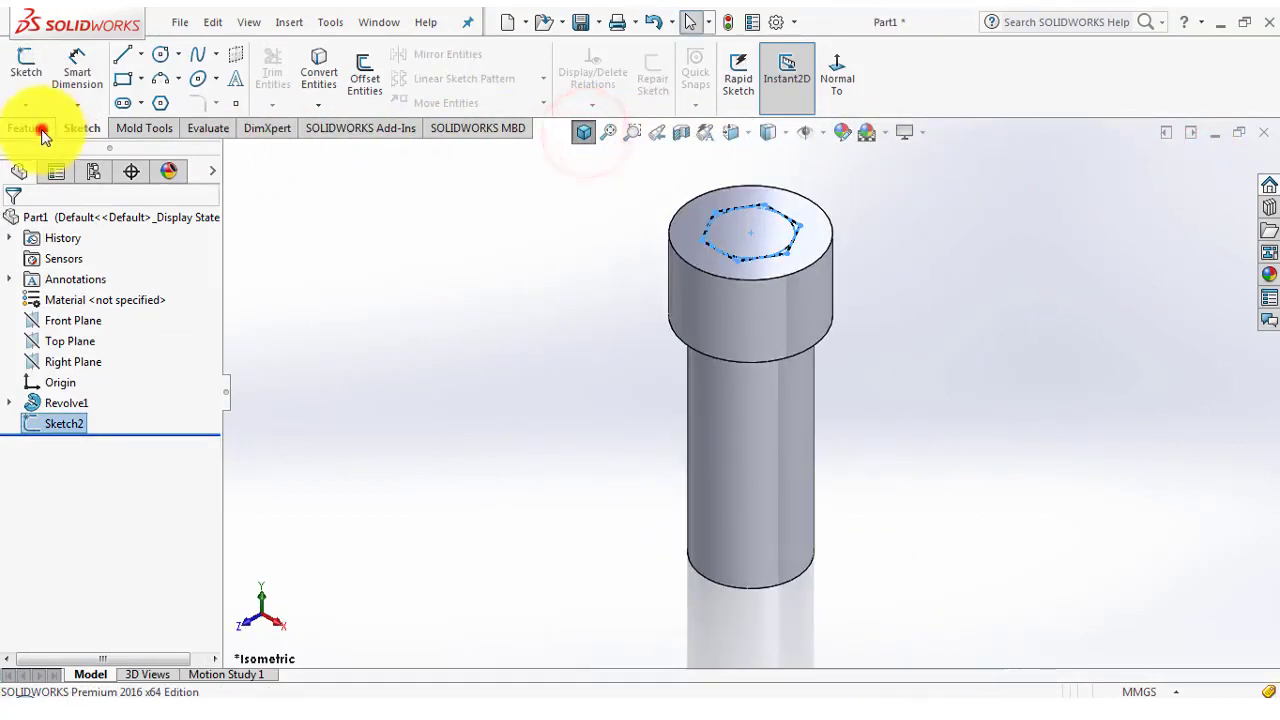
left_click(28, 128)
left_click(270, 80)
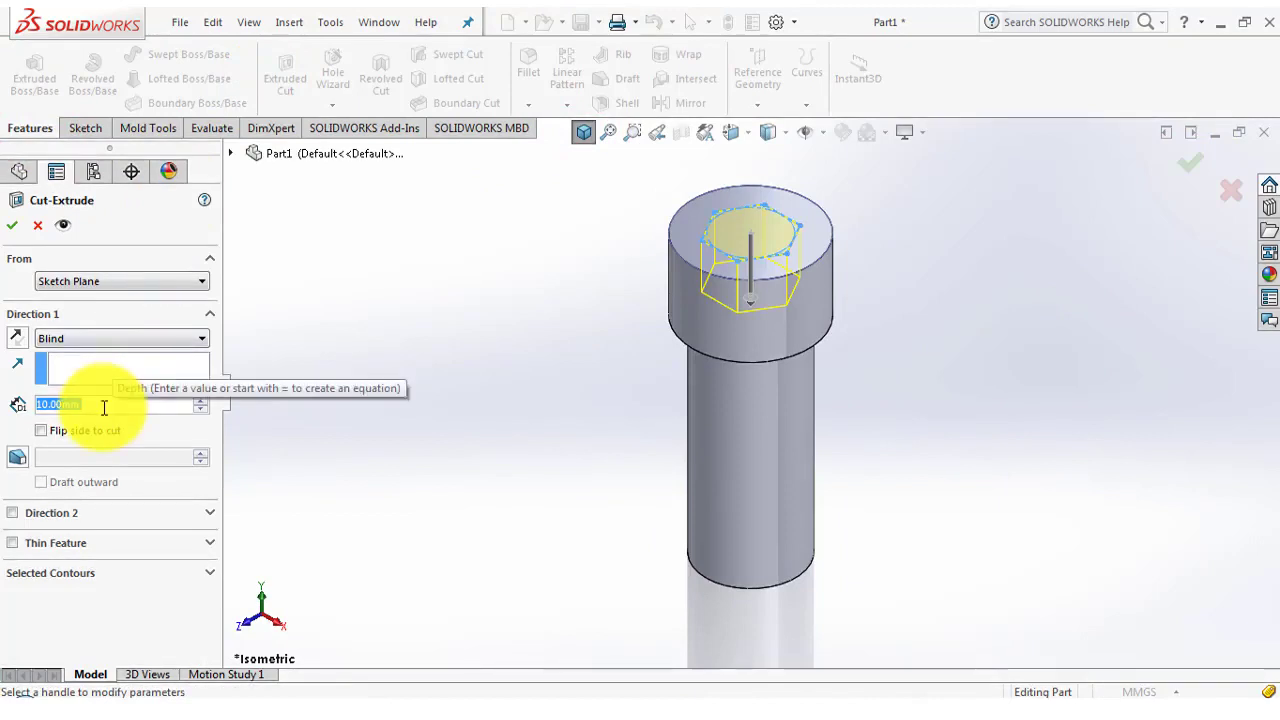
type("8")
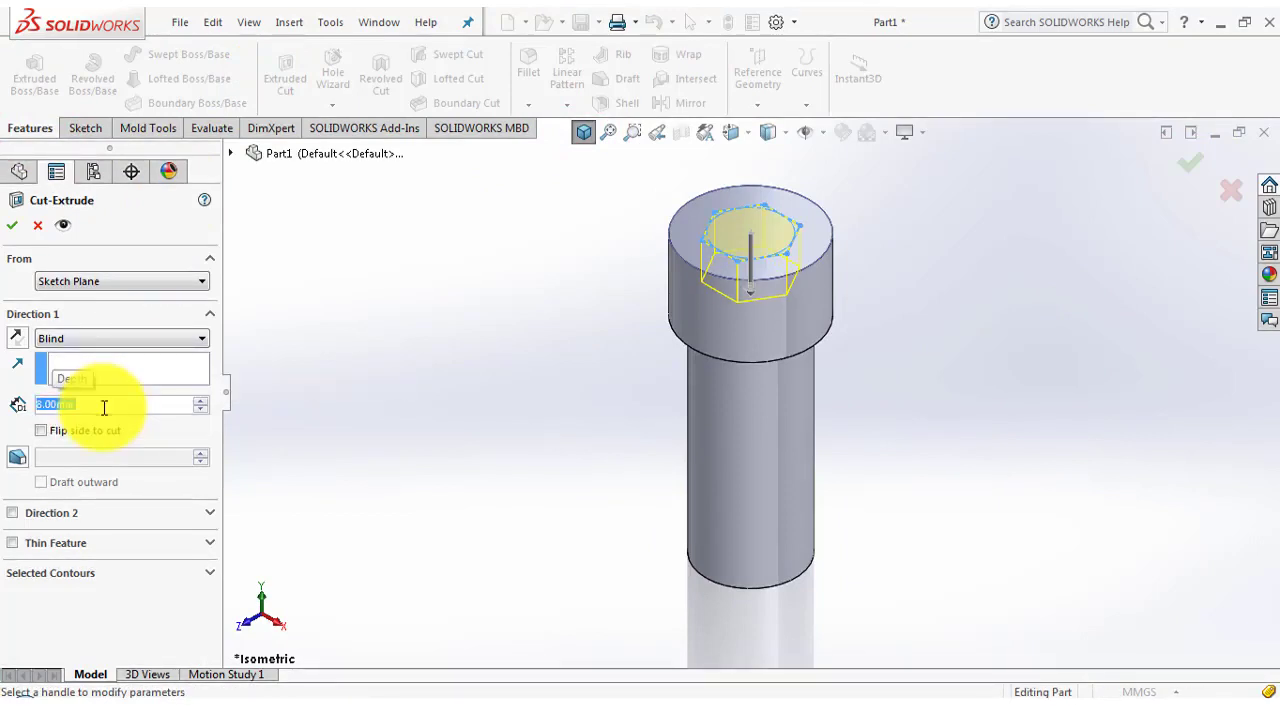
left_click(8, 225)
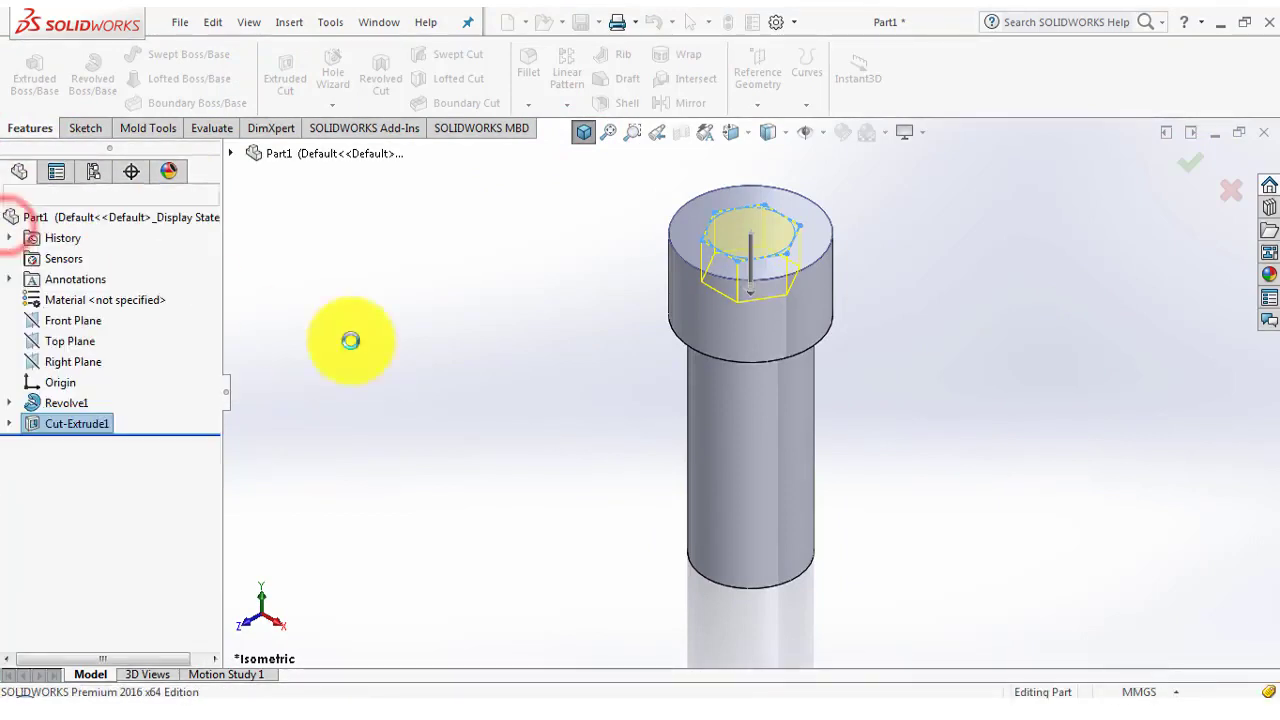
Fillet the upper and lower outer circular edges of the bolt head with a 1 mm radius
scroll(800, 267, "up", 2)
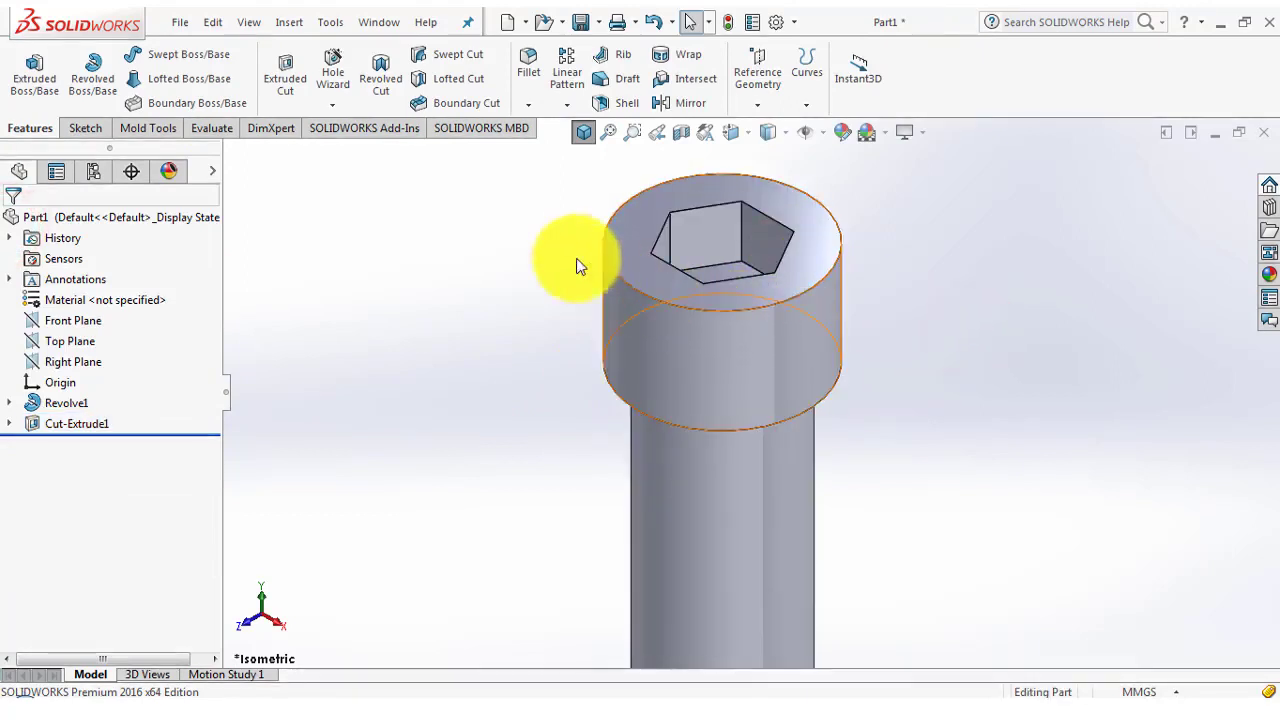
left_click(521, 72)
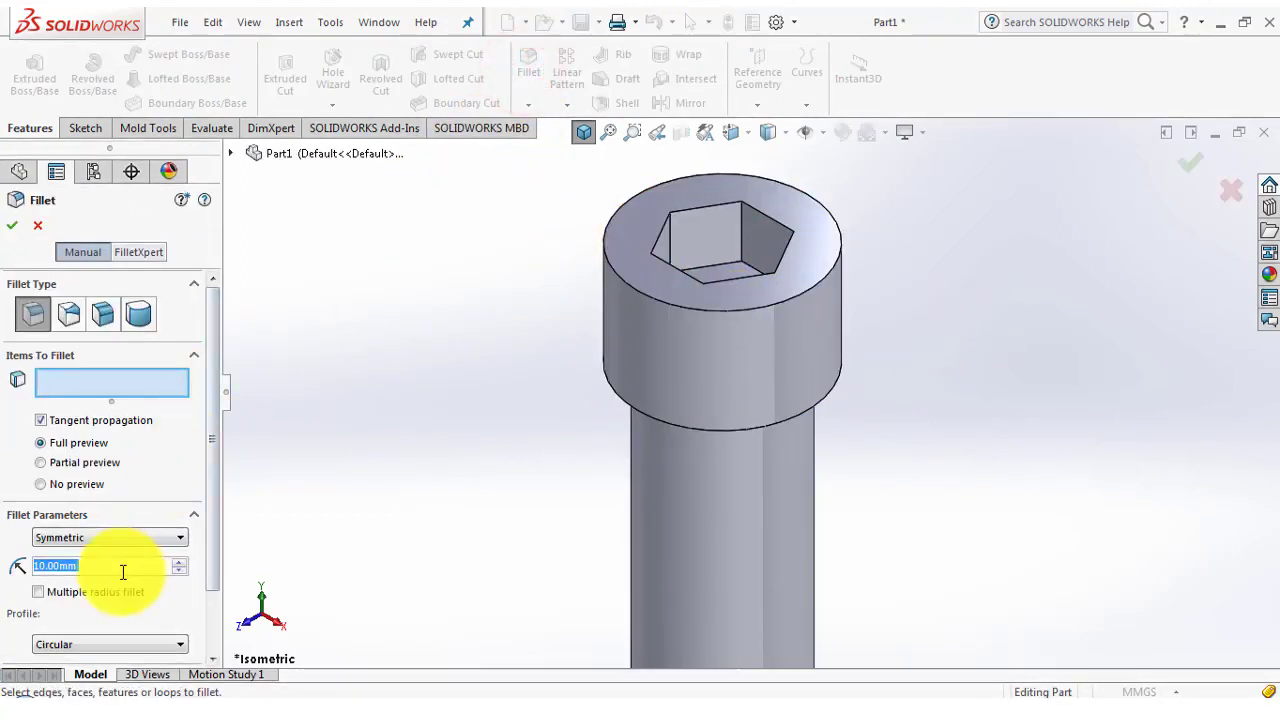
type("1")
key("Return")
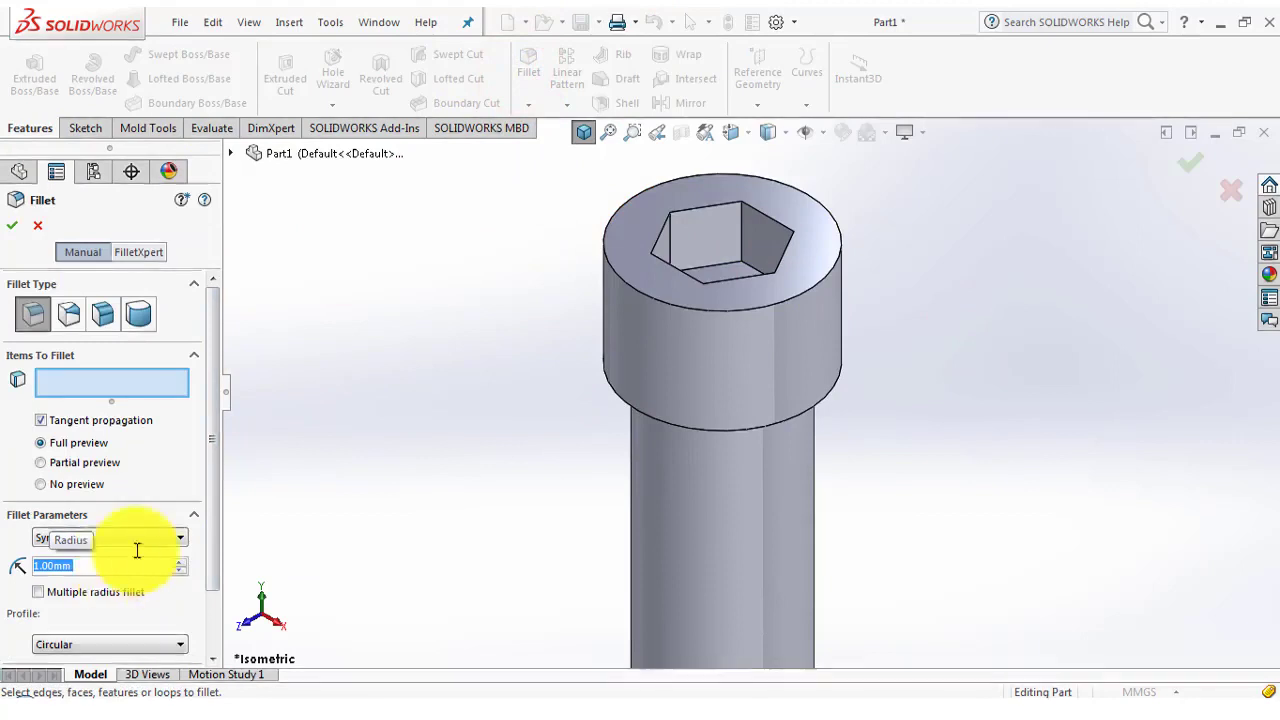
left_click(609, 263)
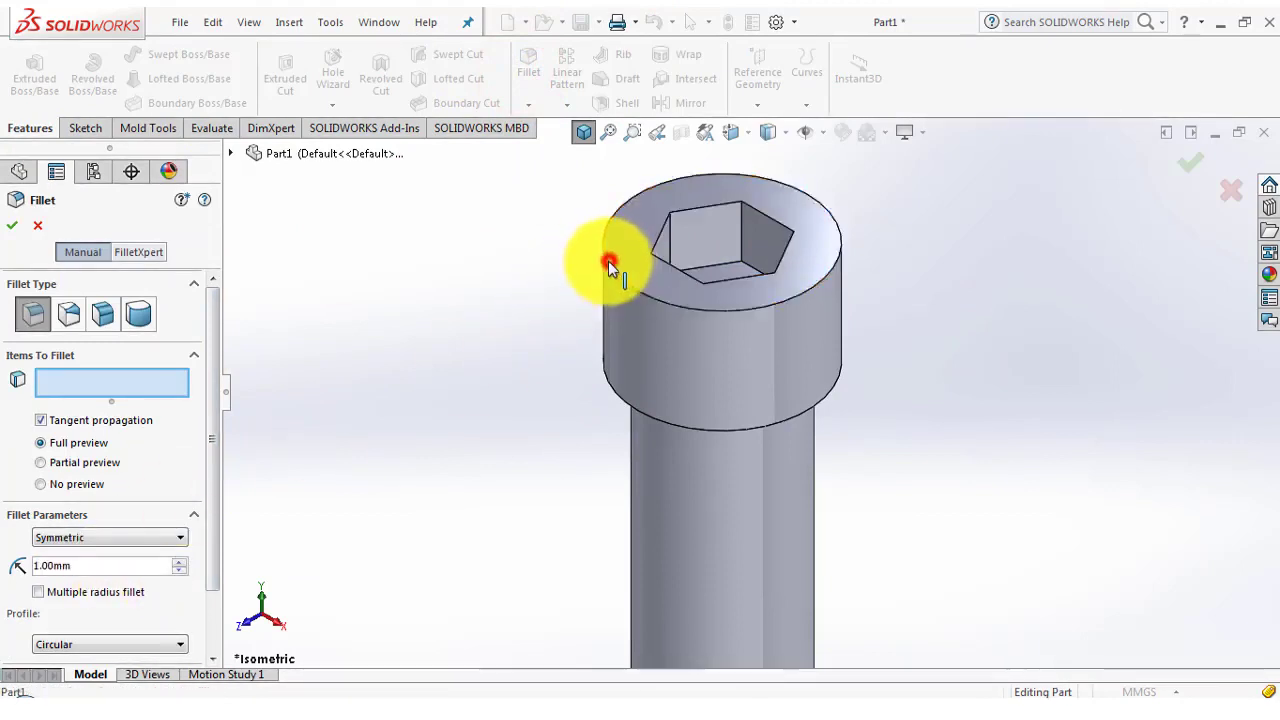
left_click(612, 391)
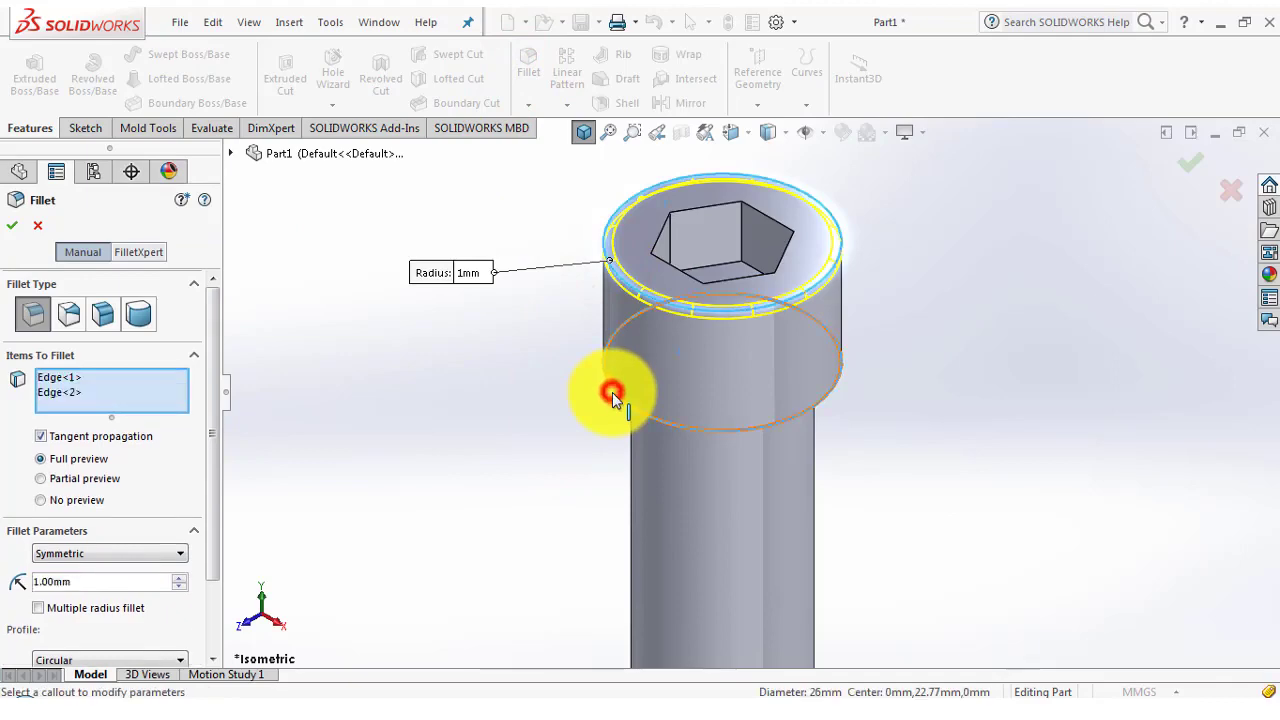
left_click(12, 225)
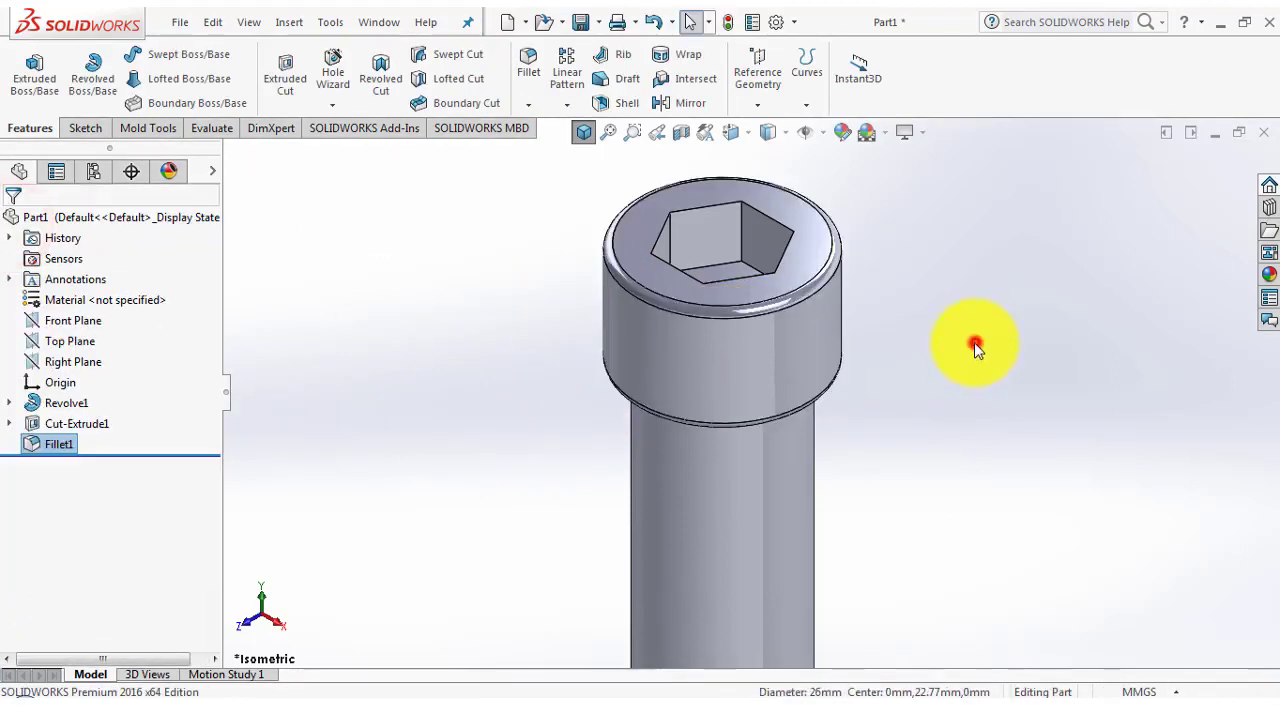
left_click(1145, 222)
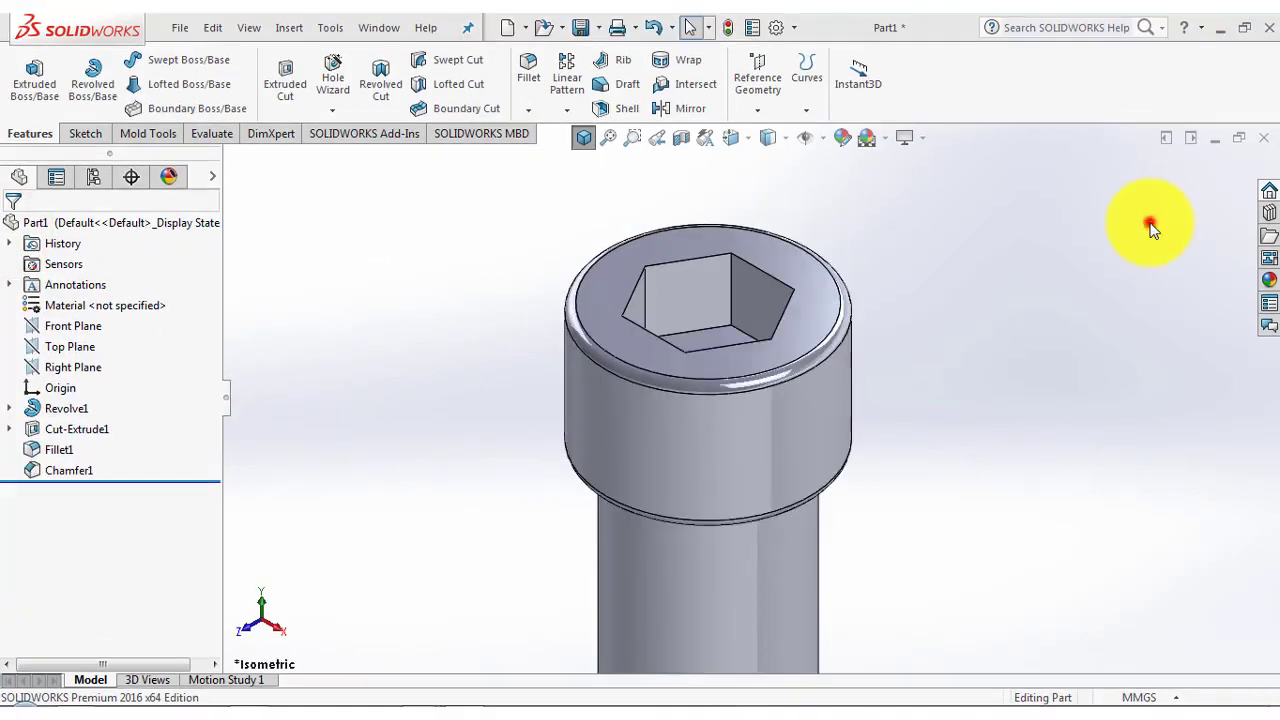
Start a sketch on the Front Plane and draw a vertical centerline about 22.5 mm long through the head, in line with the origin
left_click(85, 133)
left_click(28, 75)
left_click(232, 160)
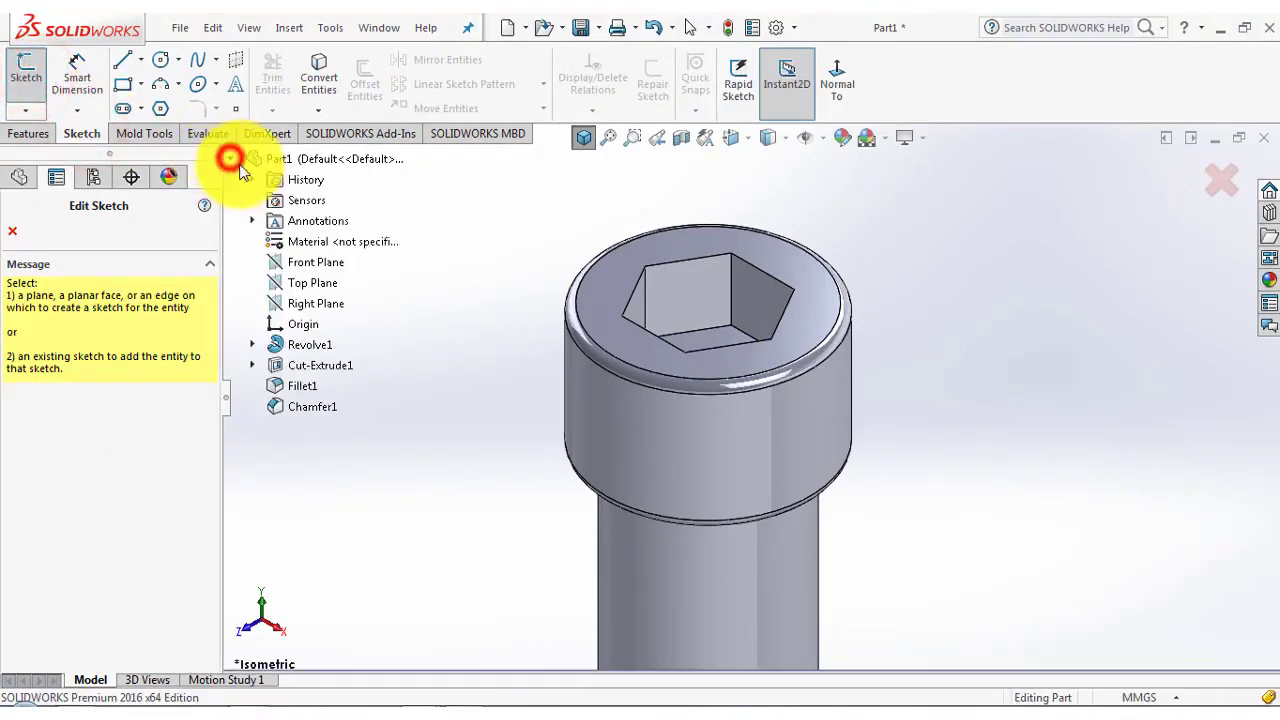
left_click(298, 265)
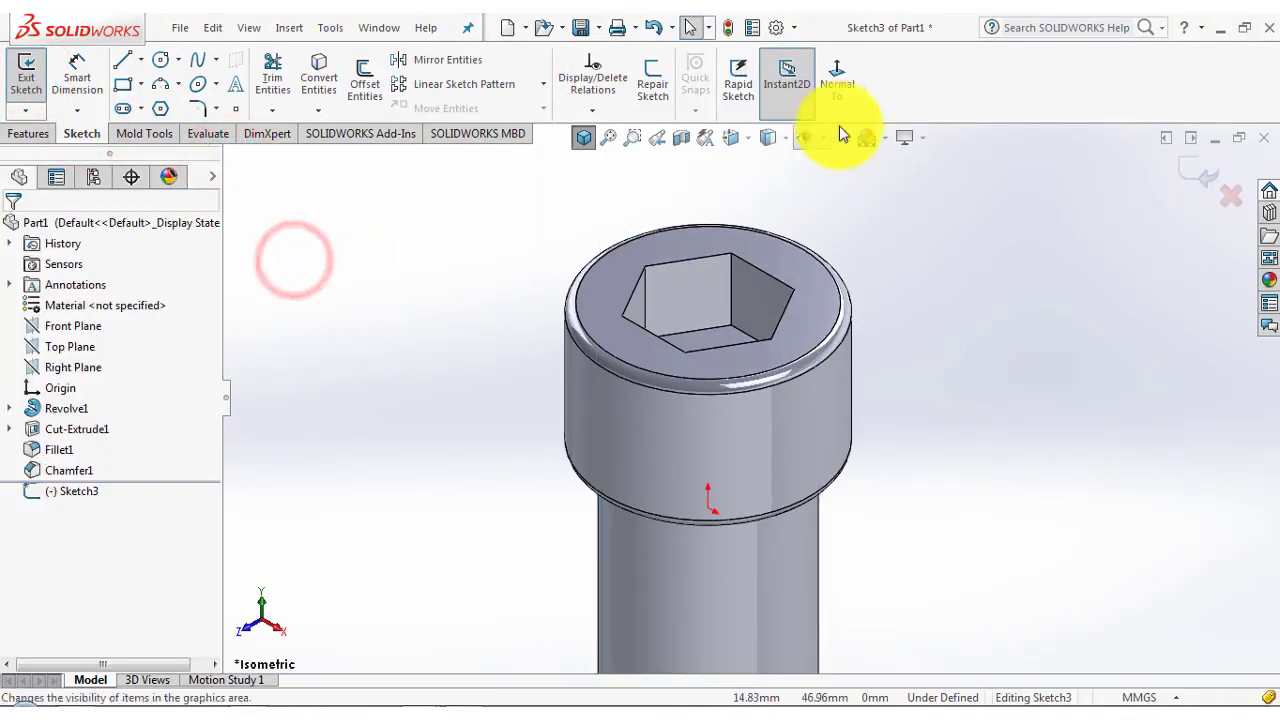
left_click(838, 88)
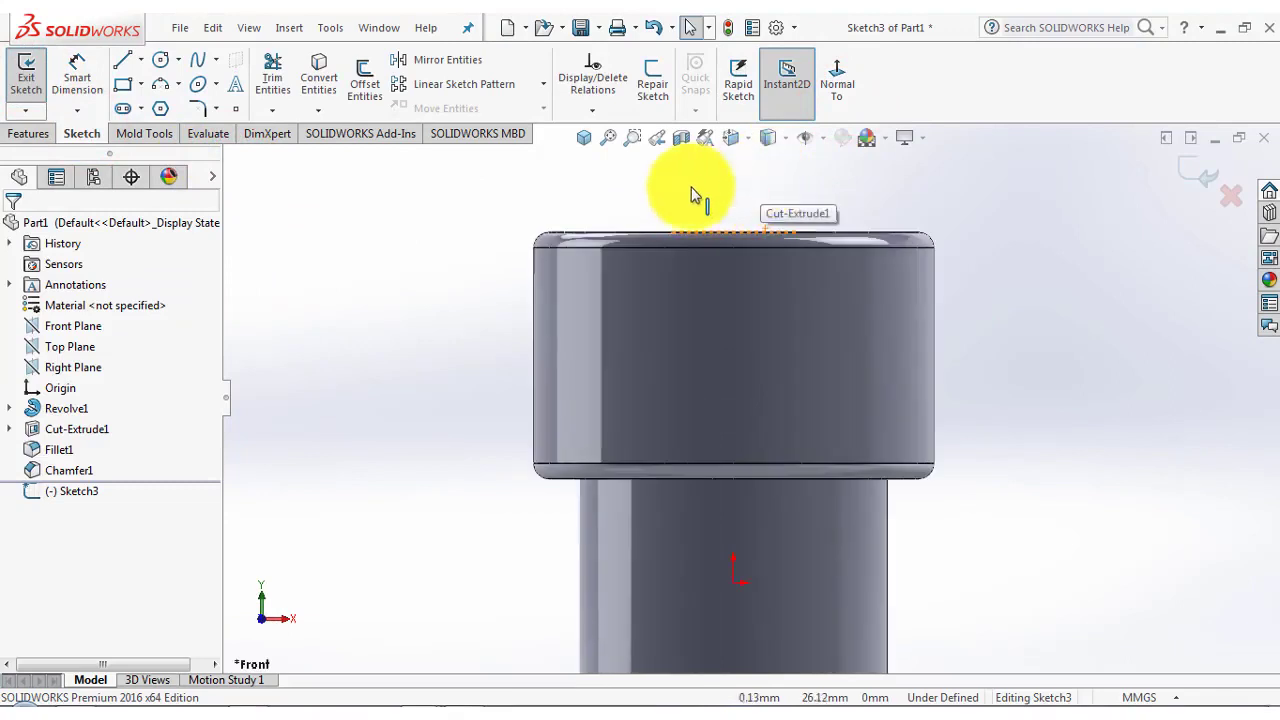
left_click(165, 106)
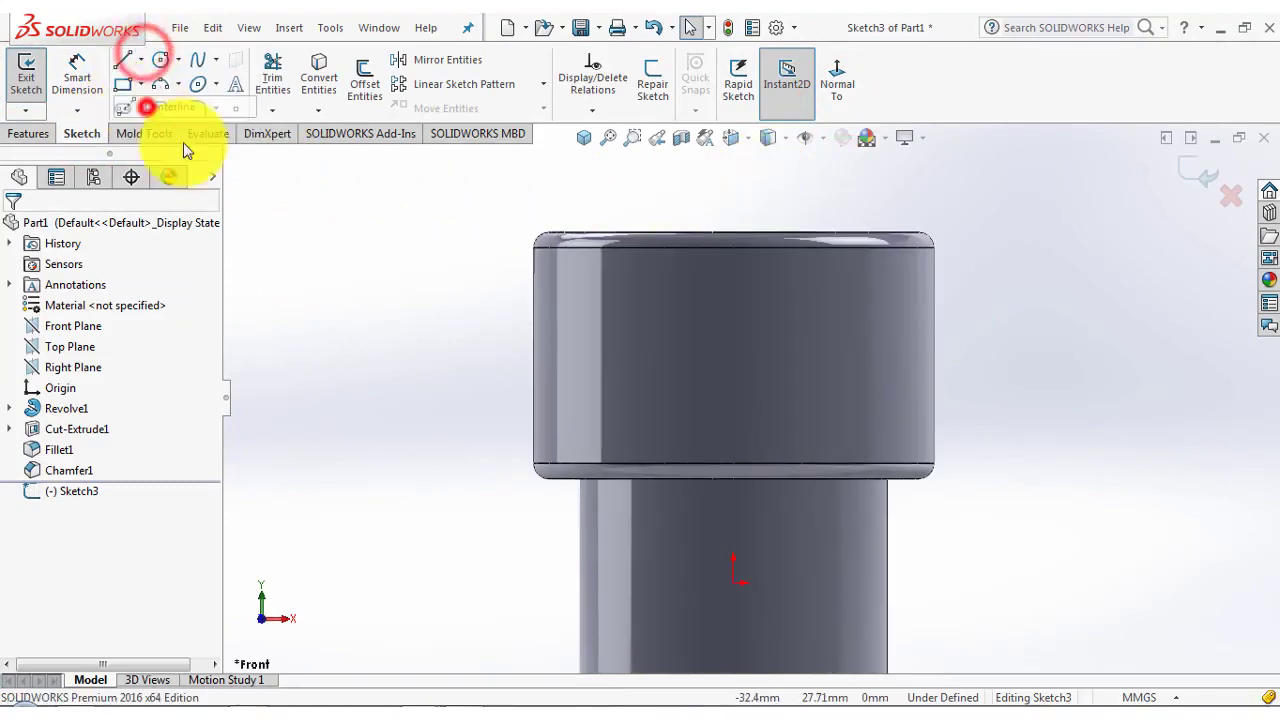
left_click(735, 190)
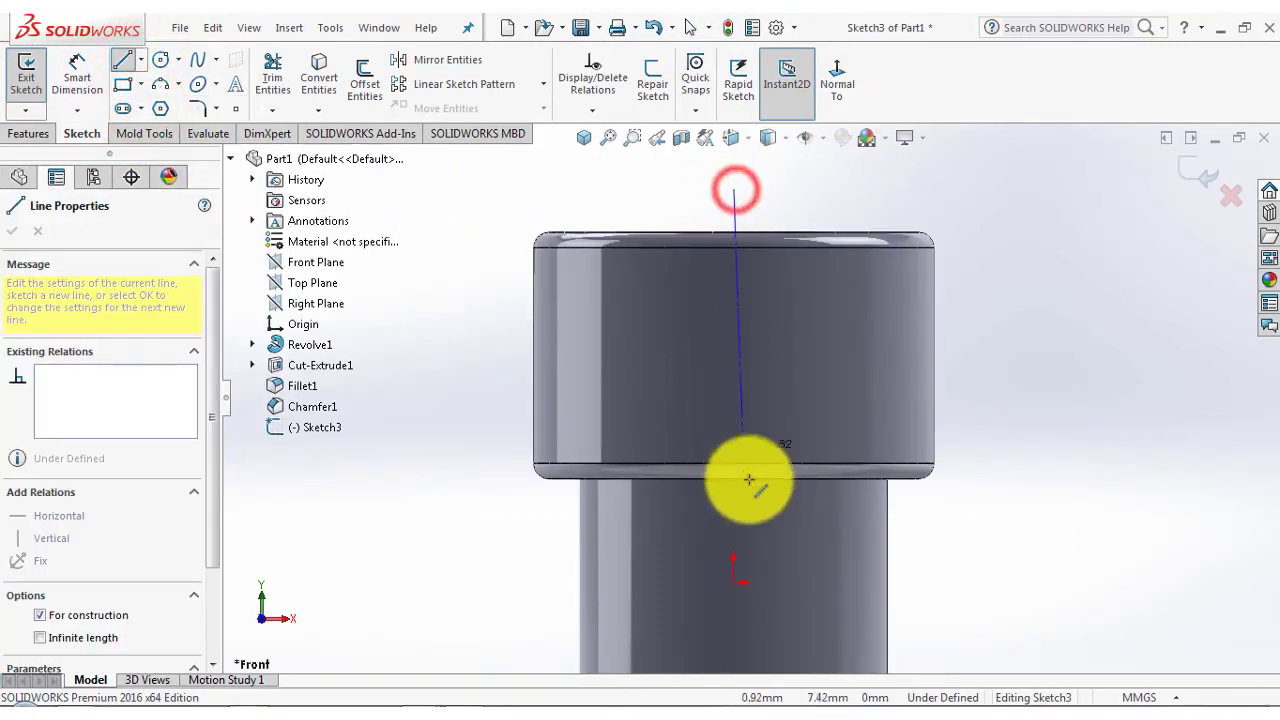
left_click(738, 537)
key("Escape")
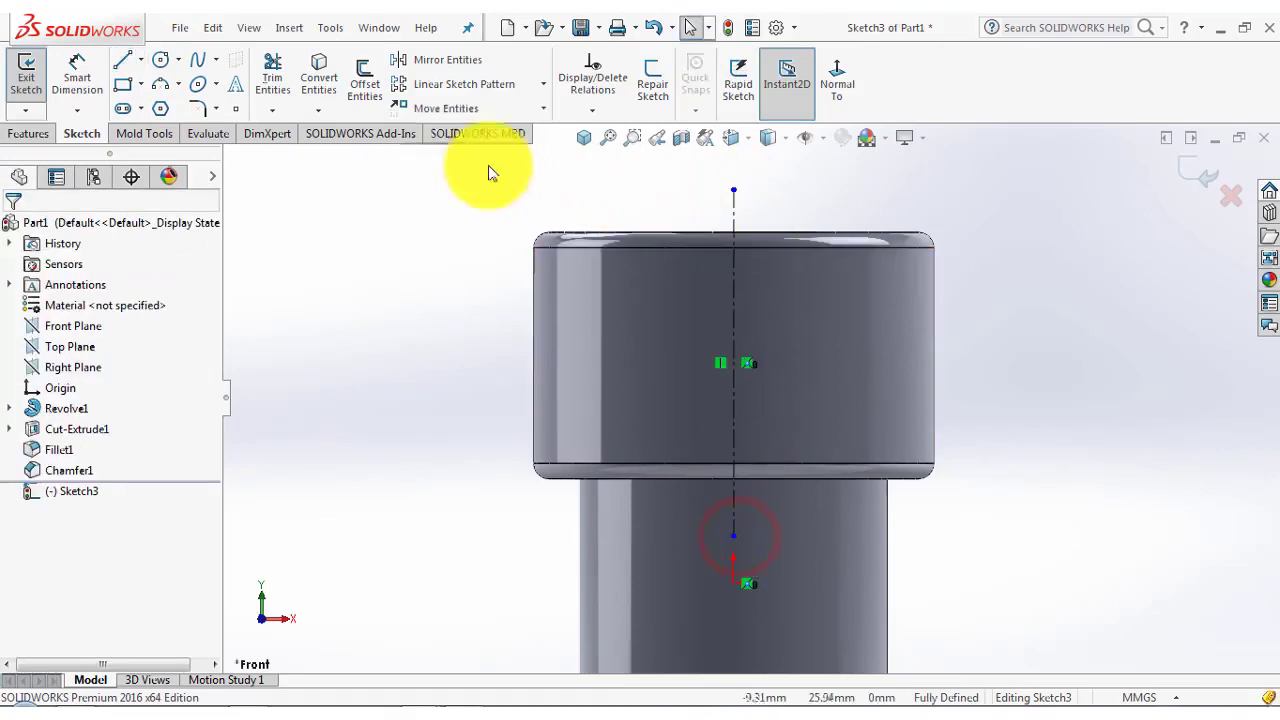
Sketch a right triangle beside the centerline, about 4 mm wide along the head's top edge and about 4.9 mm deep
left_click(124, 61)
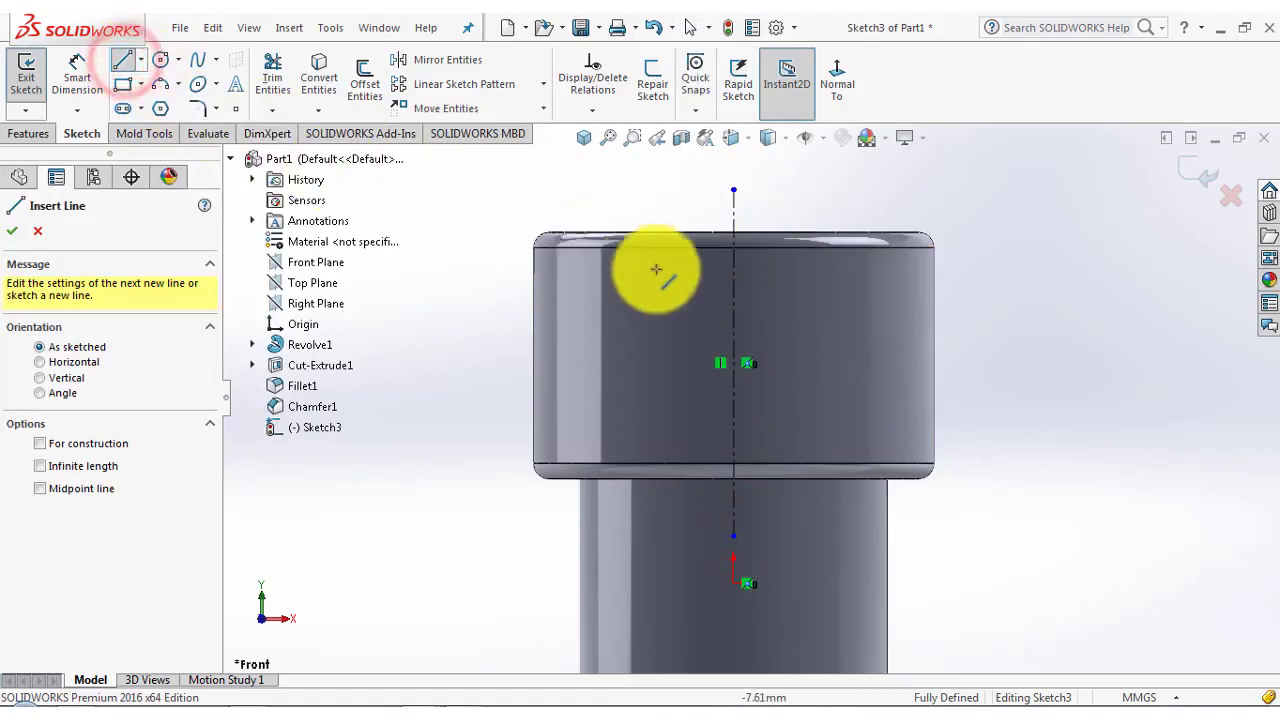
left_click(806, 233)
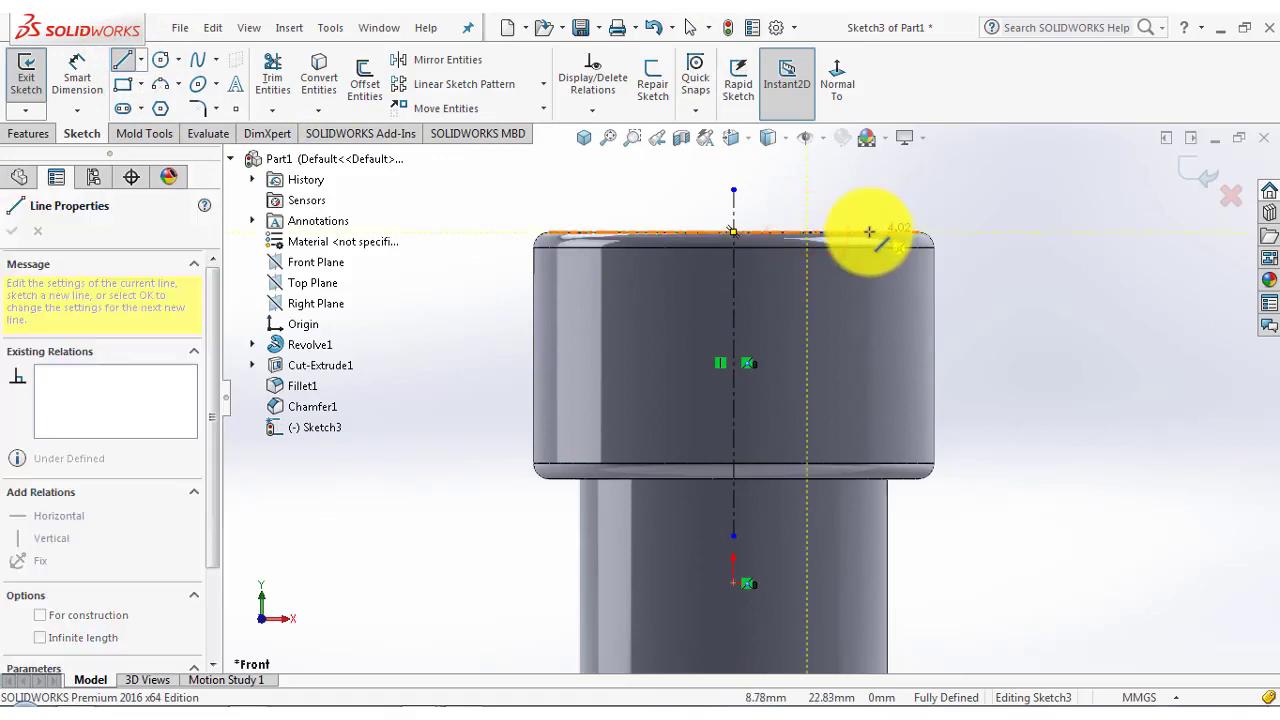
left_click(869, 232)
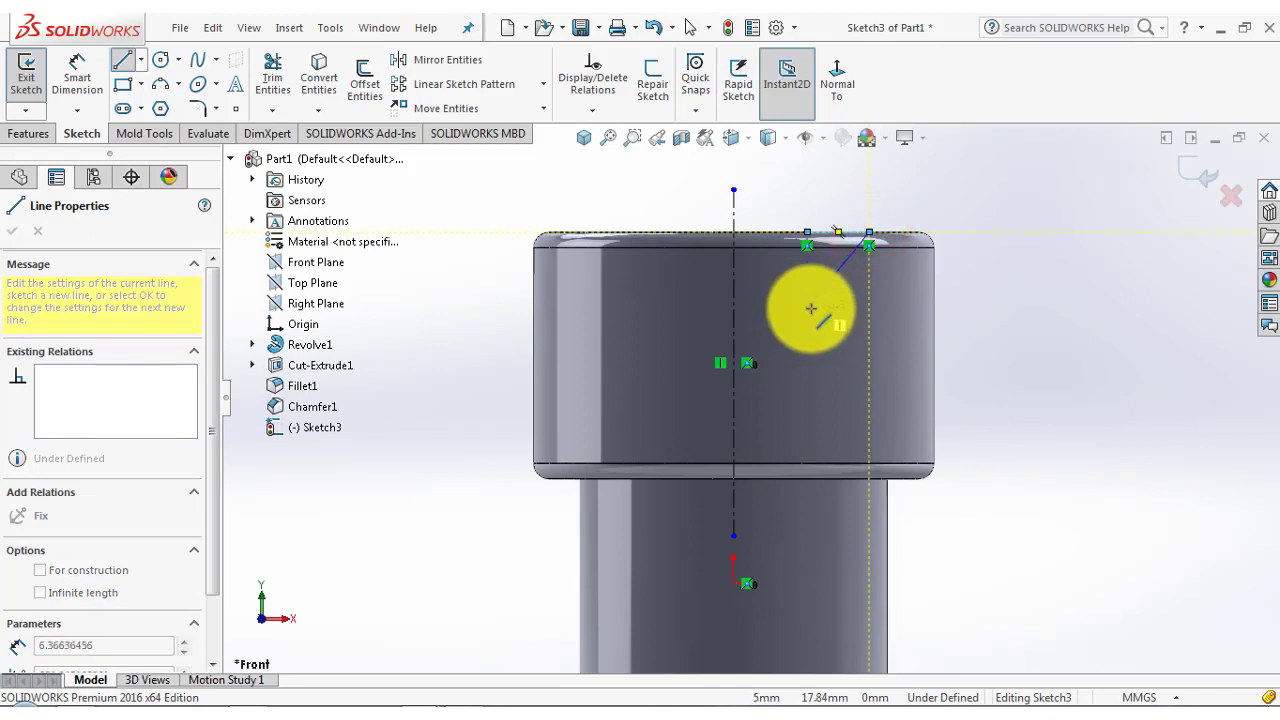
left_click(810, 308)
left_click(808, 230)
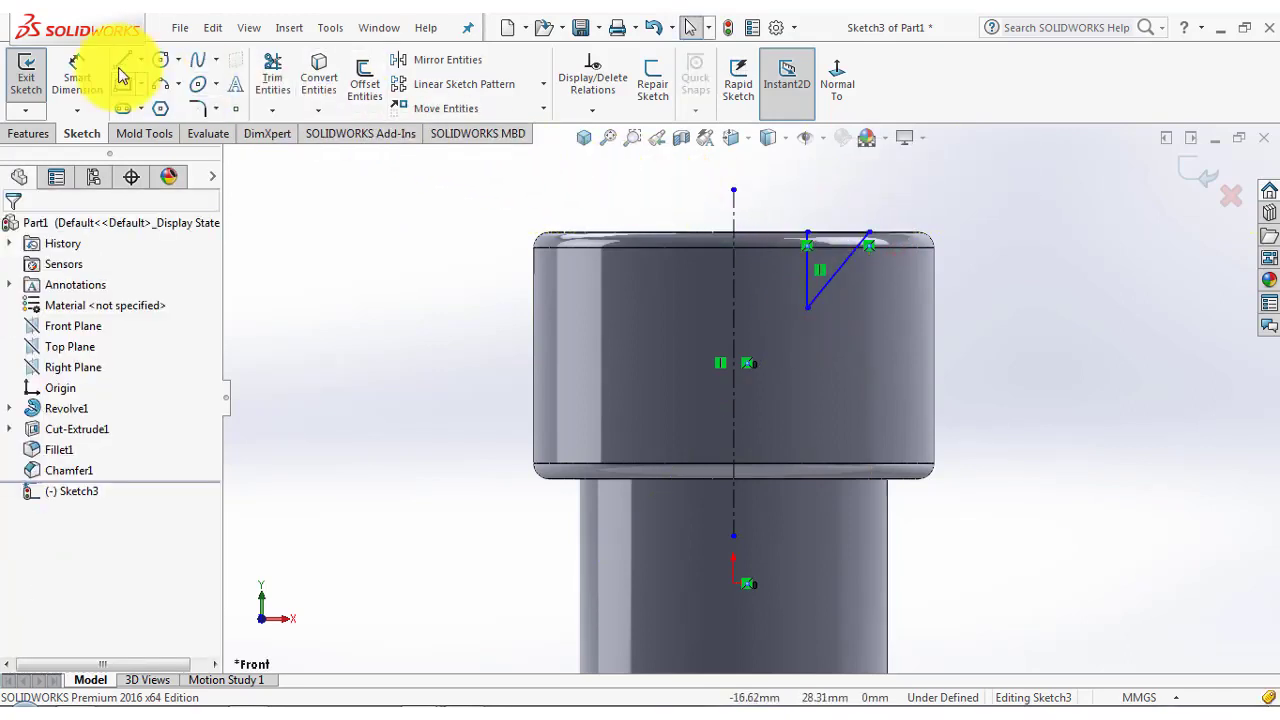
Dimension the triangle's vertical side to 2 mm
left_click(77, 75)
scroll(845, 293, "down", 3)
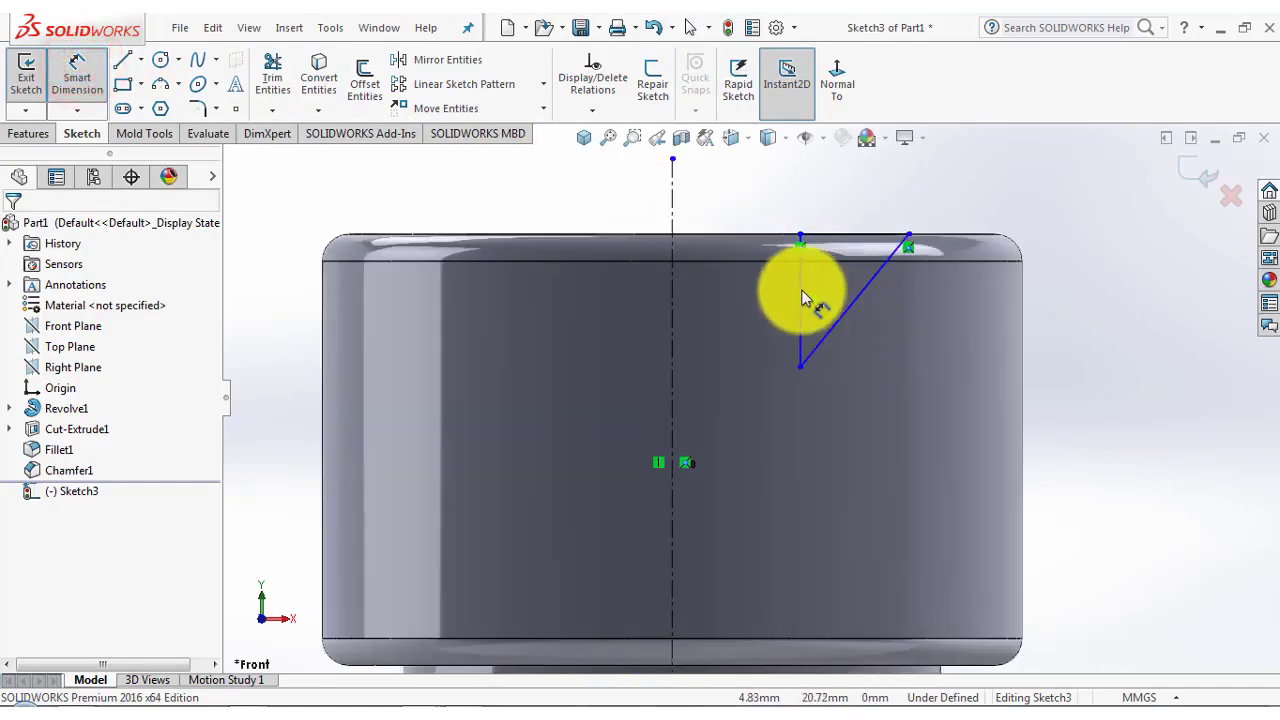
left_click(800, 295)
left_click(740, 288)
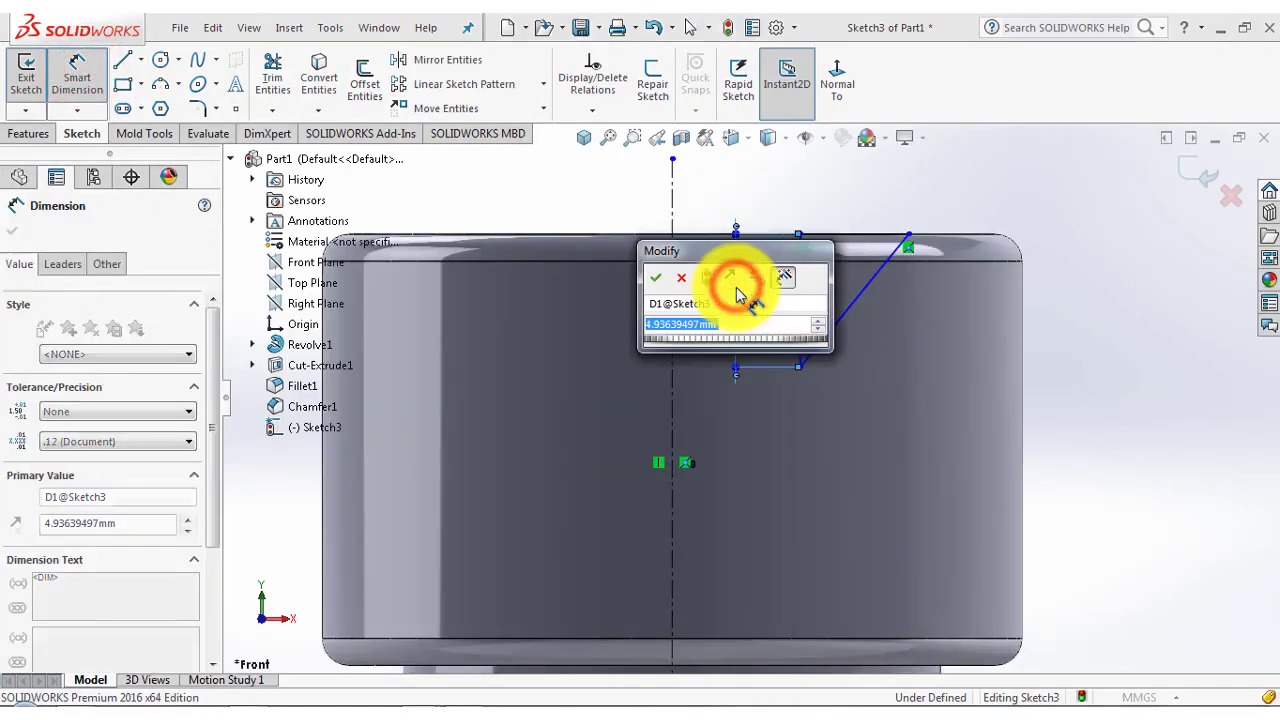
type("2")
key("Return")
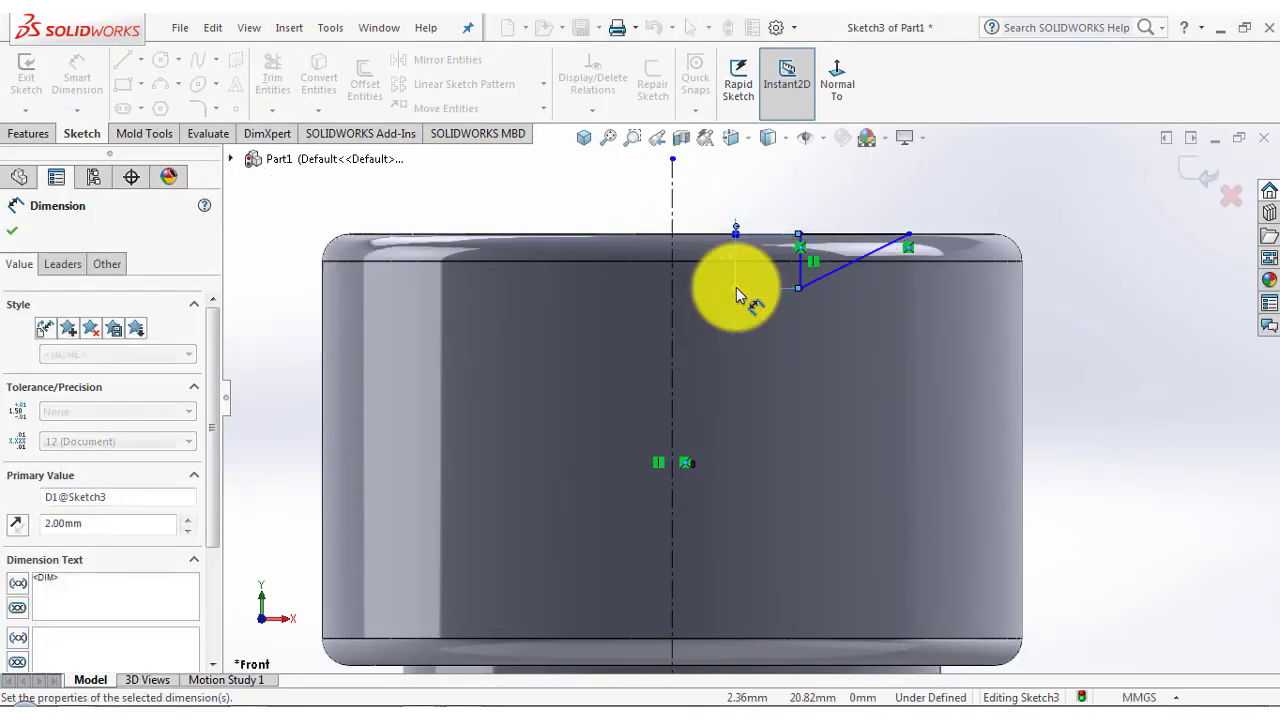
left_click(1080, 225)
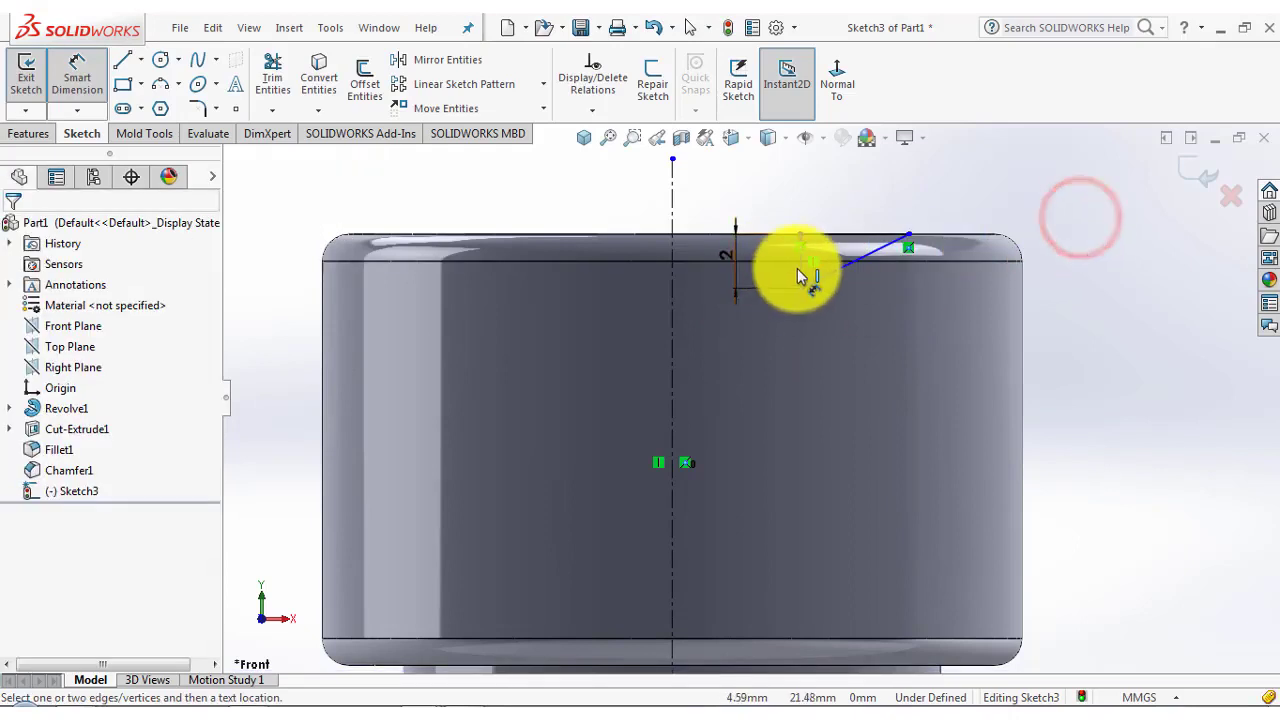
Dimension the distance between the triangle's vertical side and the centerline to 5.5 mm
left_click(798, 268)
left_click(674, 320)
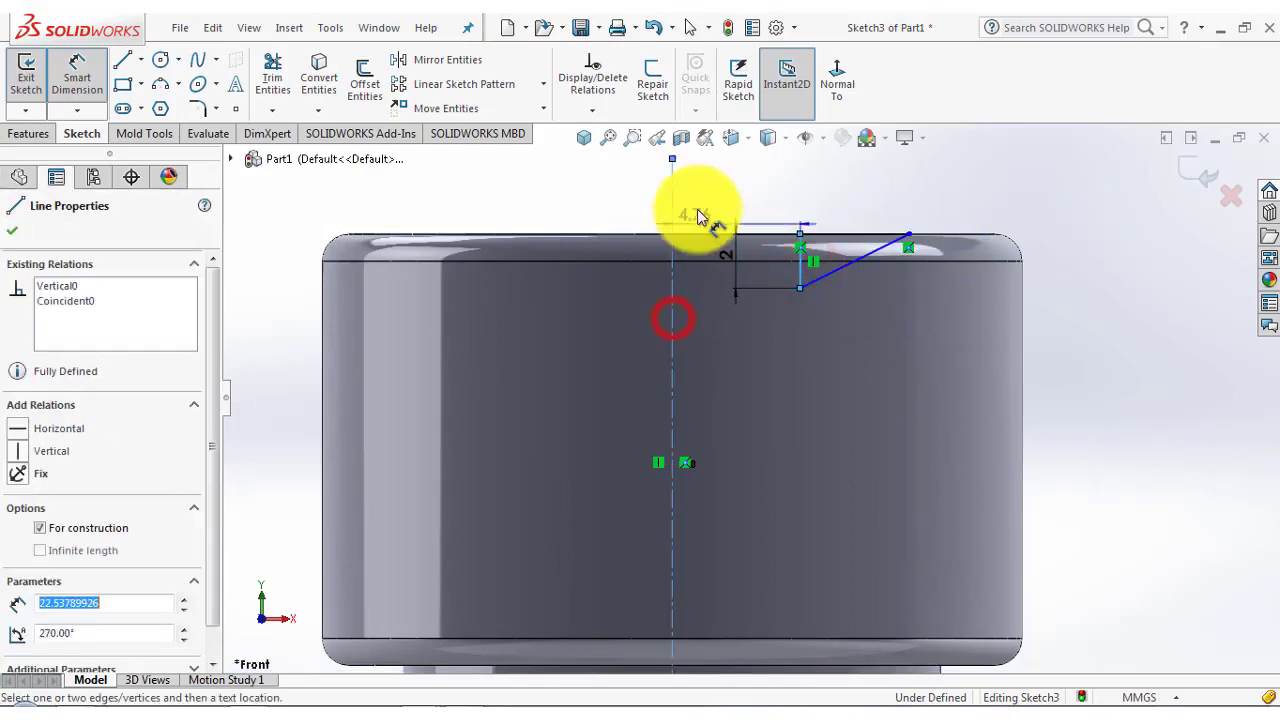
left_click(700, 215)
type("5.5")
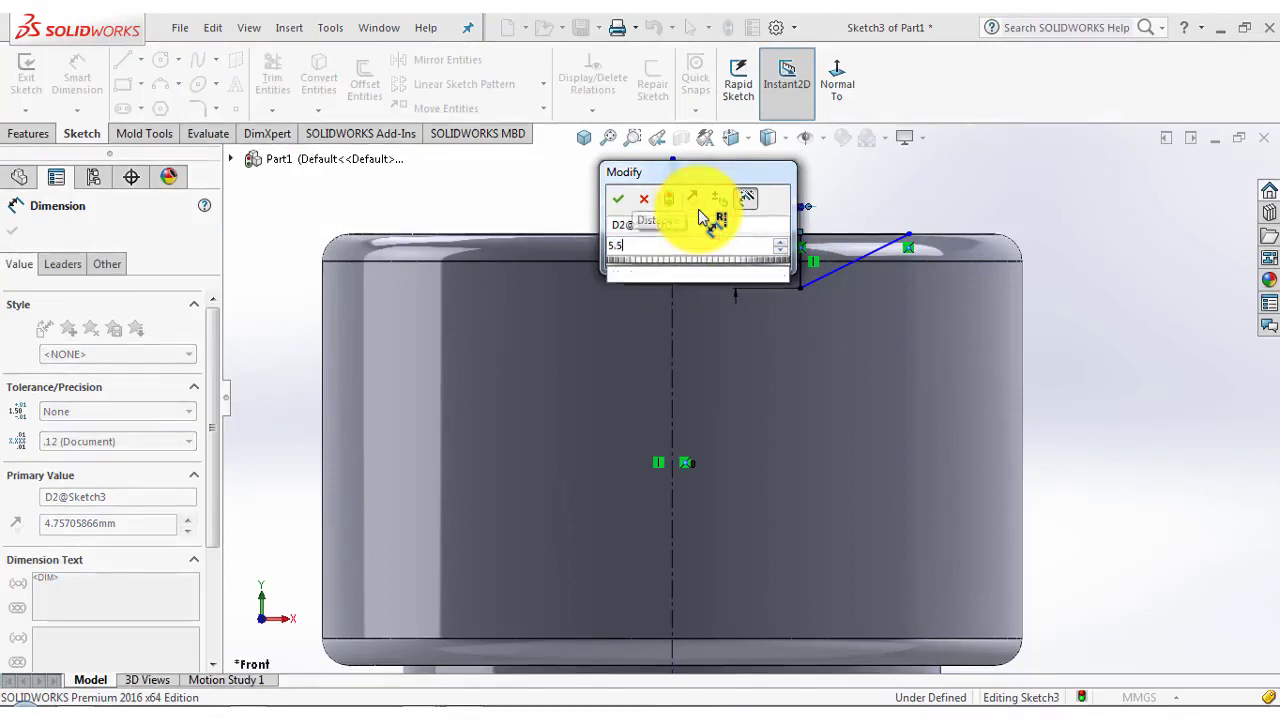
key("Return")
left_click(933, 207)
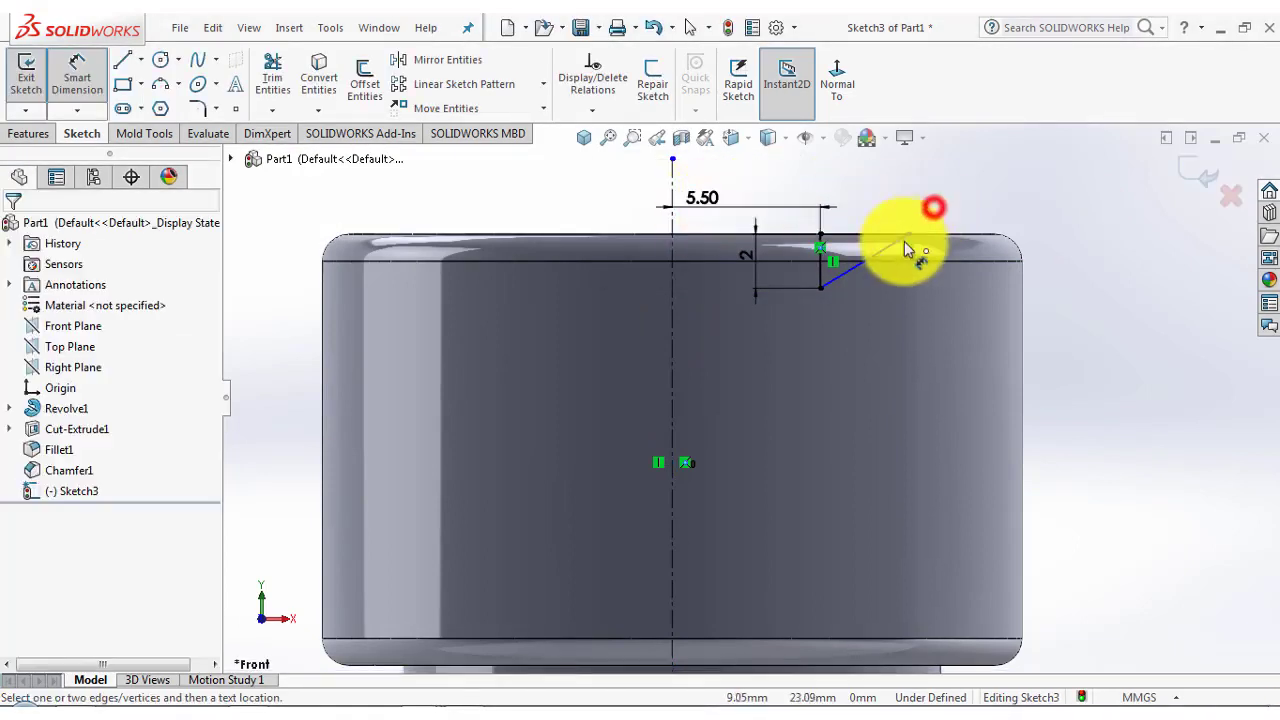
Dimension the distance between the triangle's outer corner on the head's top edge and the centerline to 8.2 mm
left_click_drag(918, 243, 909, 234)
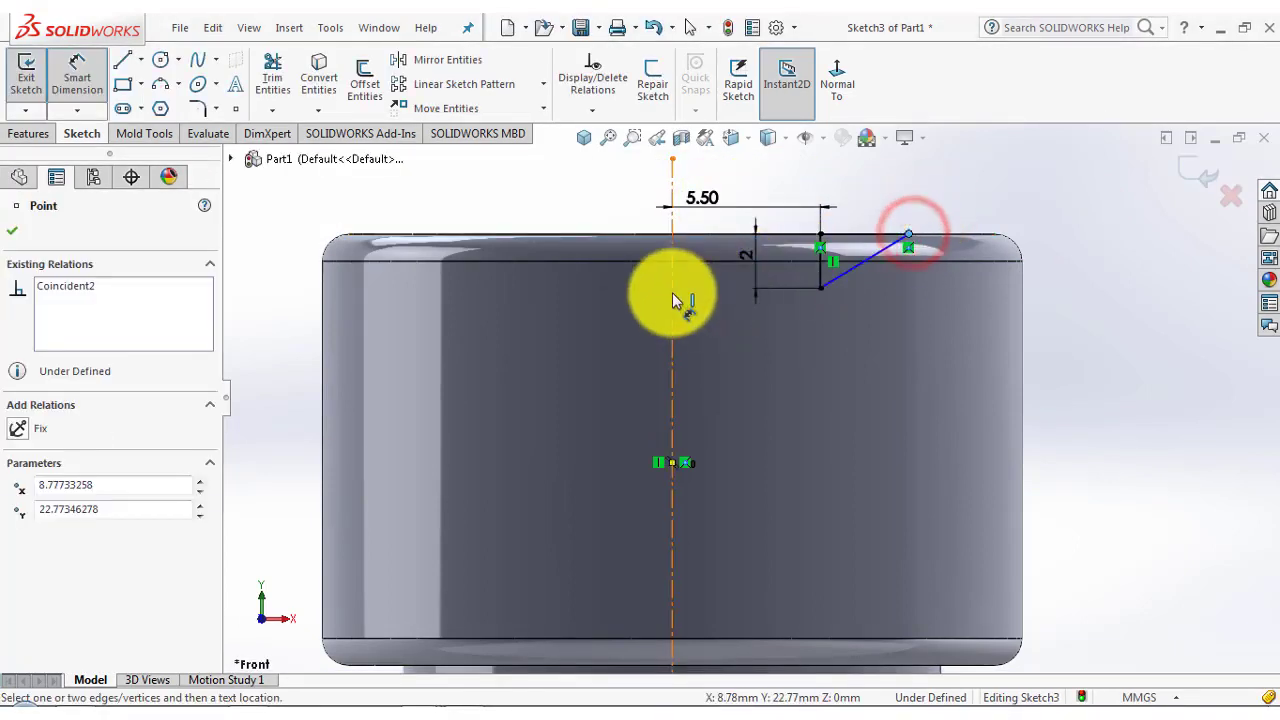
left_click(675, 300)
left_click(775, 370)
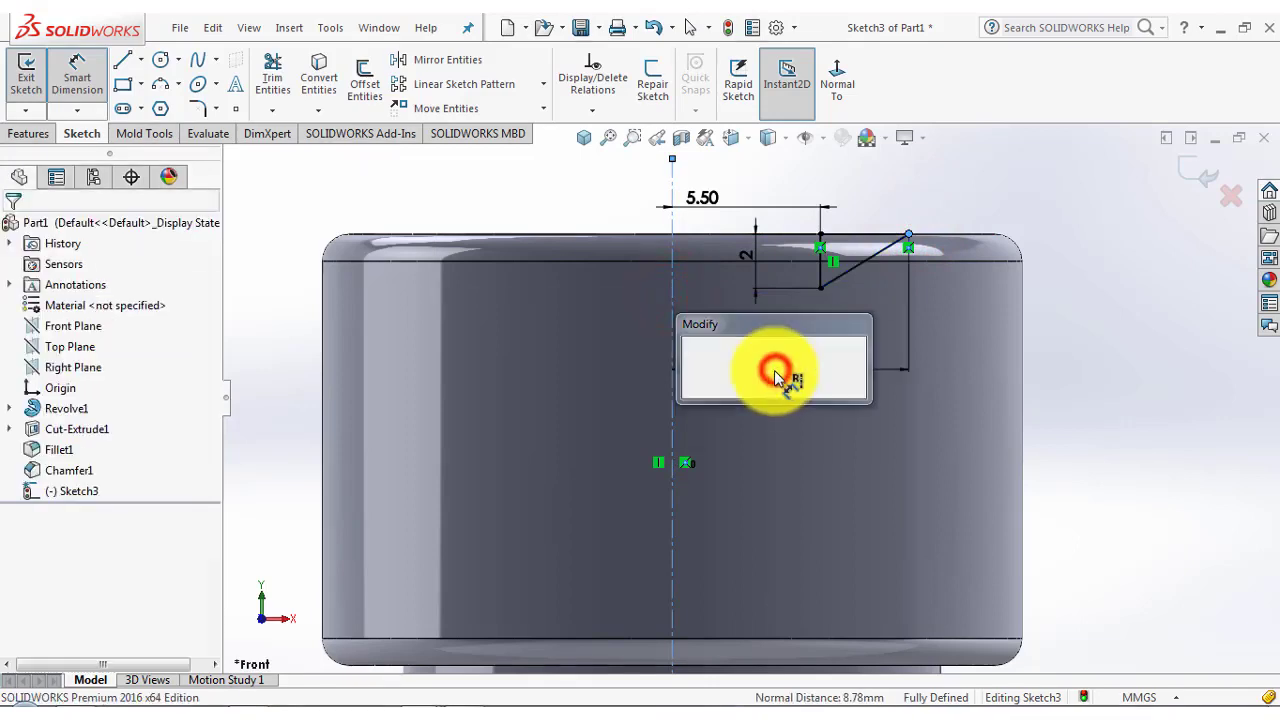
type("8.")
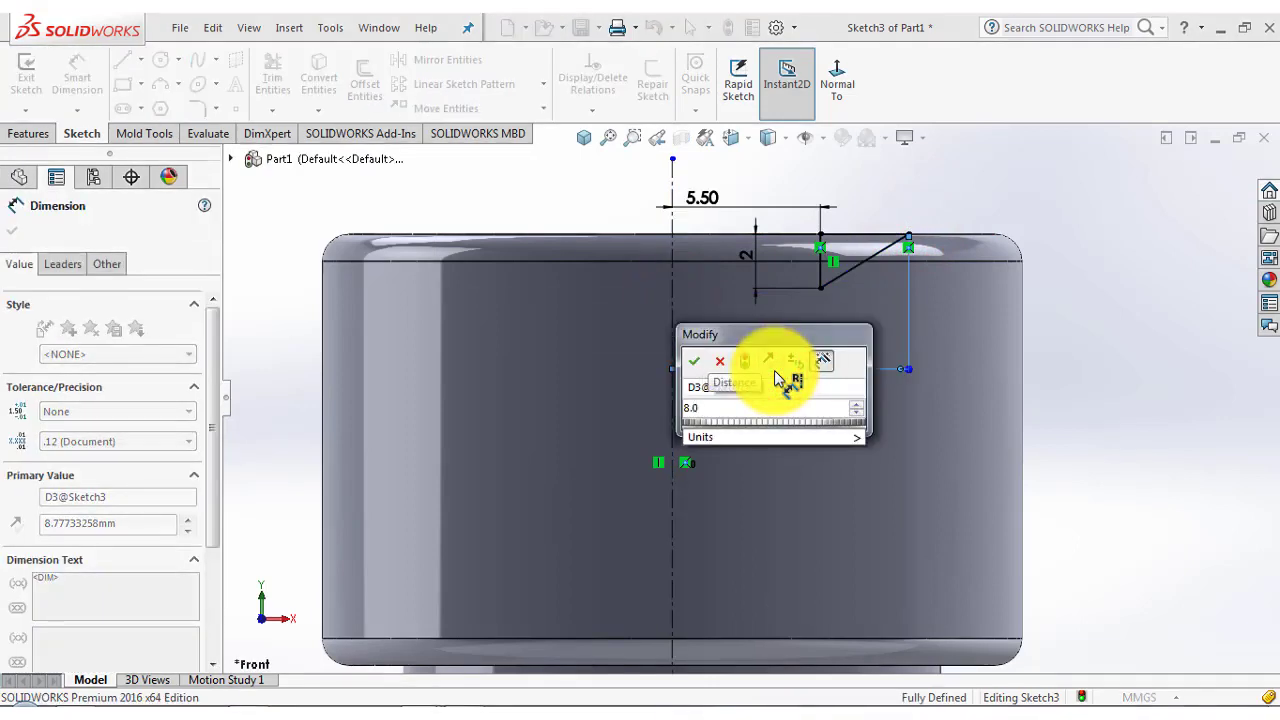
type("2")
key("Return")
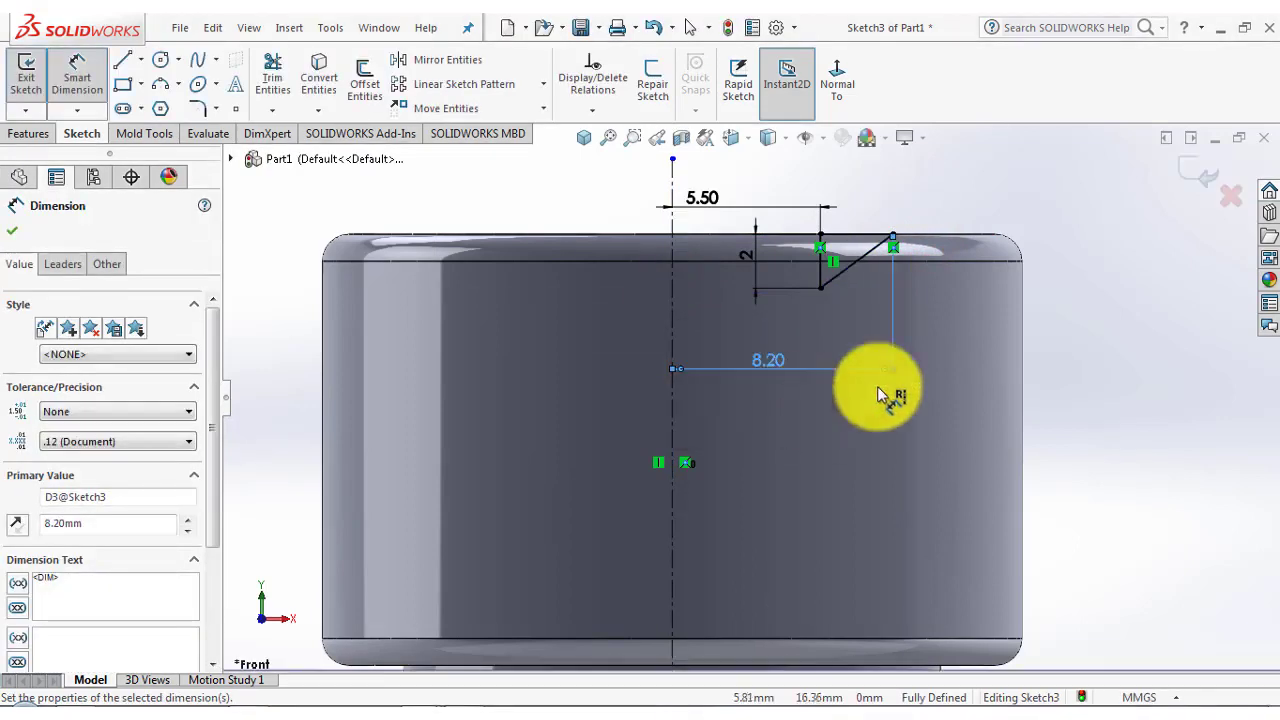
left_click(1100, 262)
Close the sketch and make a blind 360° revolved cut of the triangle around the centerline at the socket's rim
scroll(854, 221, "down", 10)
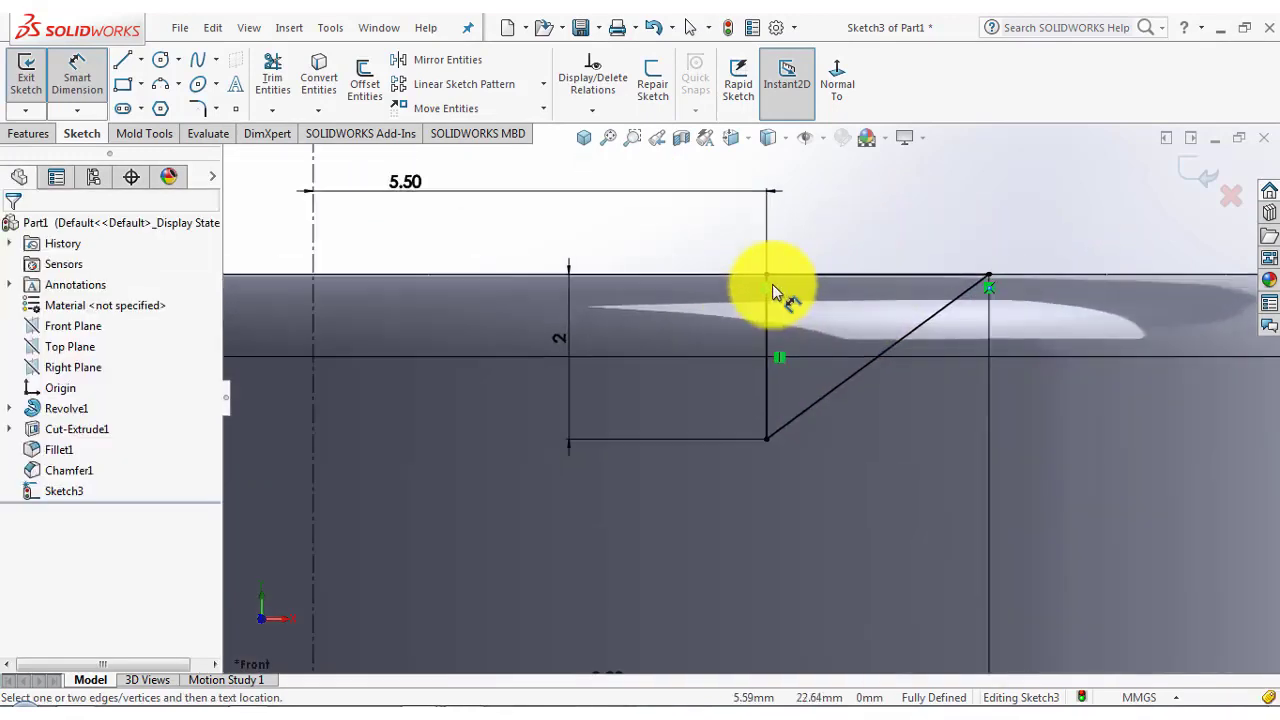
scroll(740, 320, "up", 5)
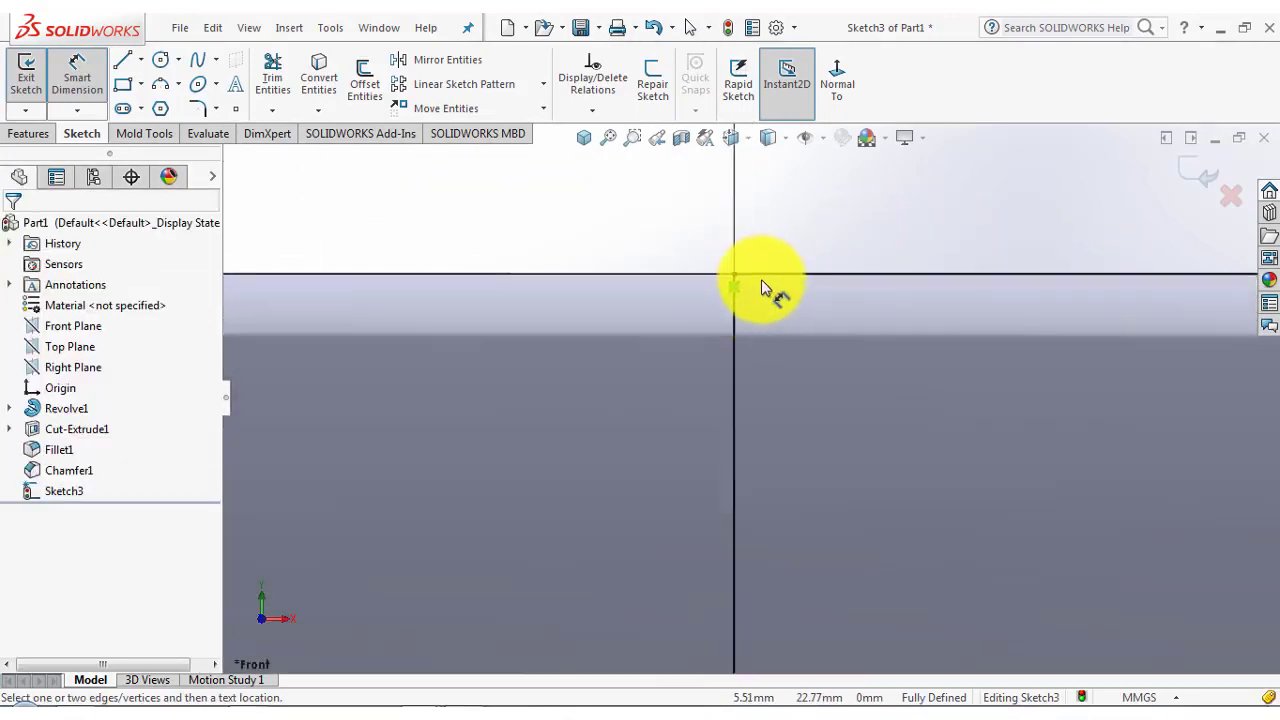
scroll(751, 292, "up", 8)
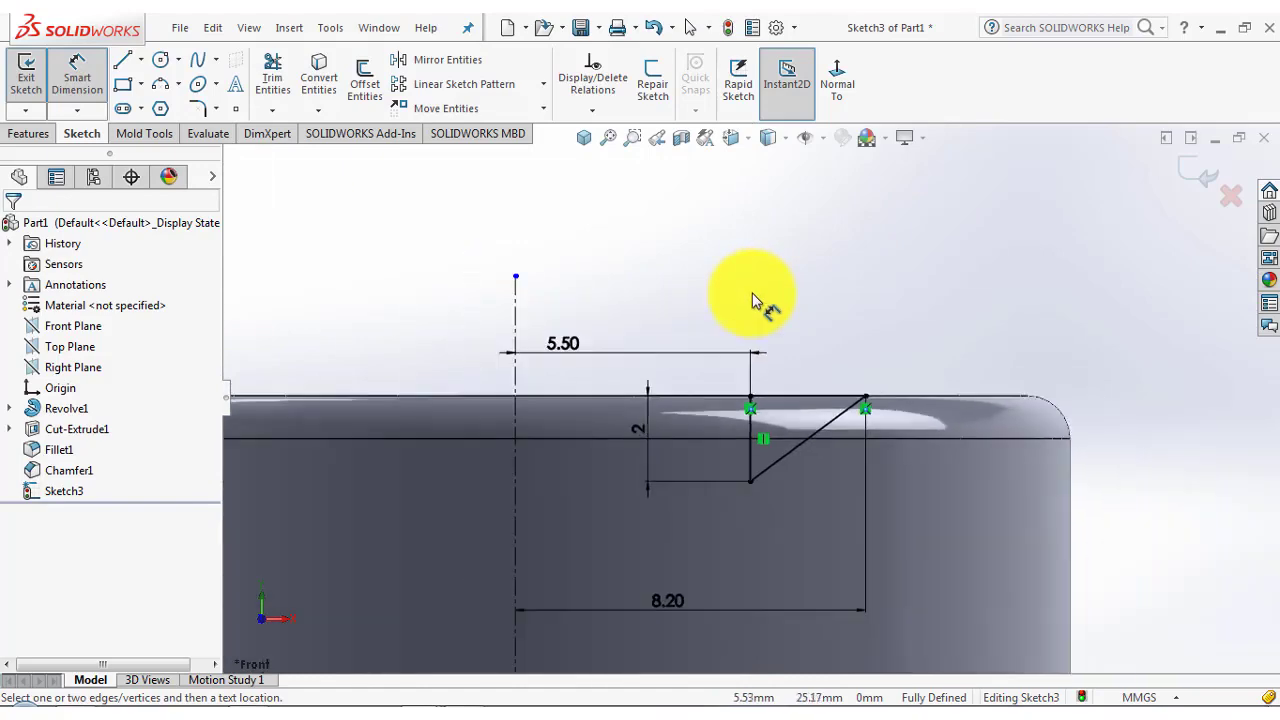
left_click(1206, 179)
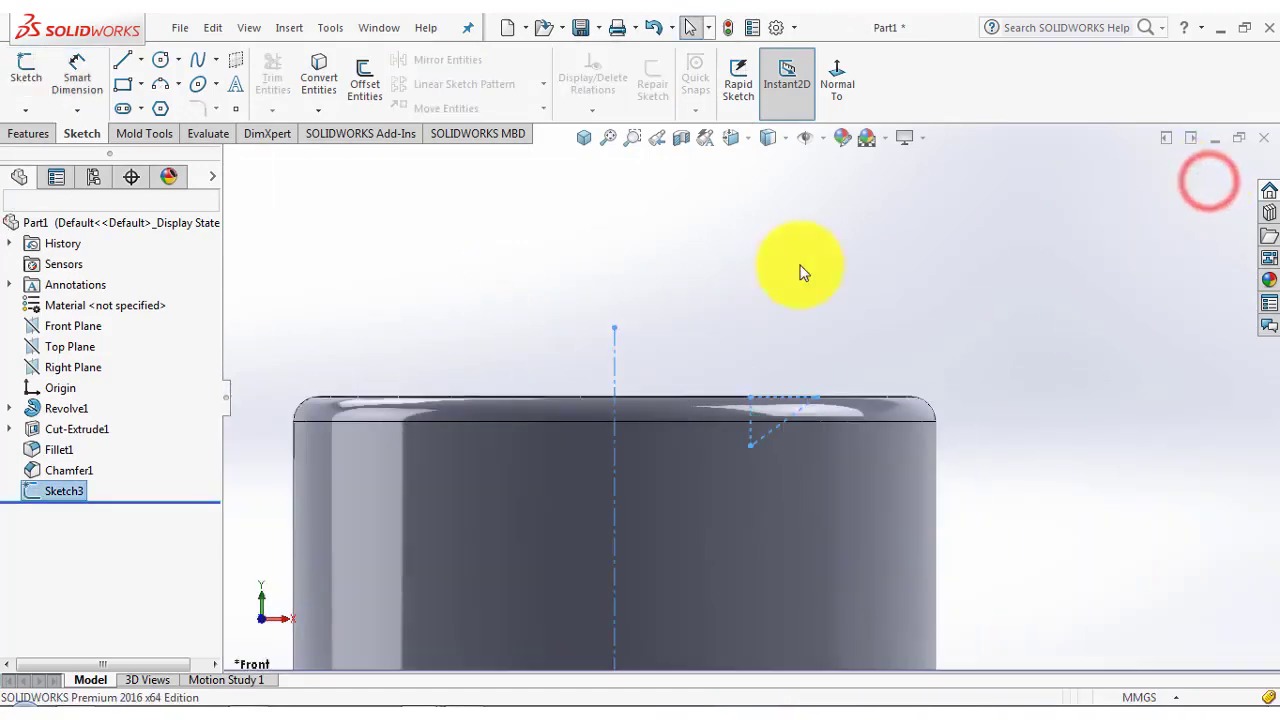
left_click(590, 145)
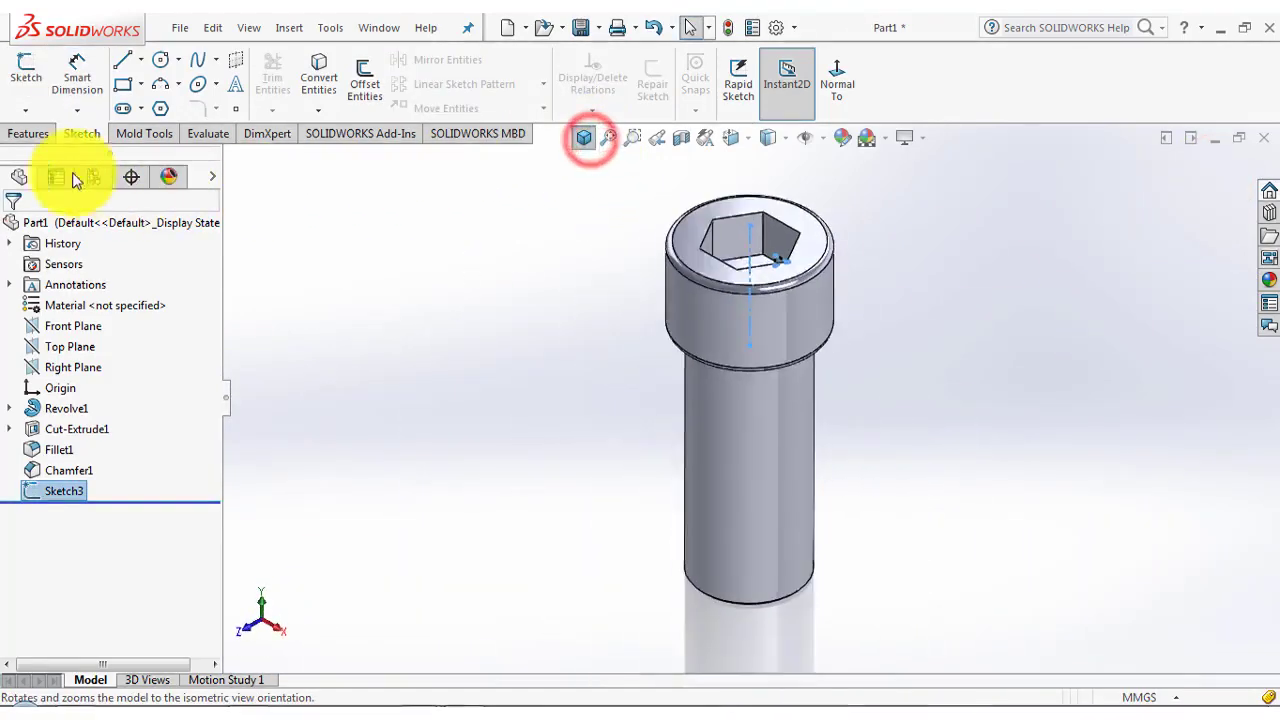
left_click(22, 130)
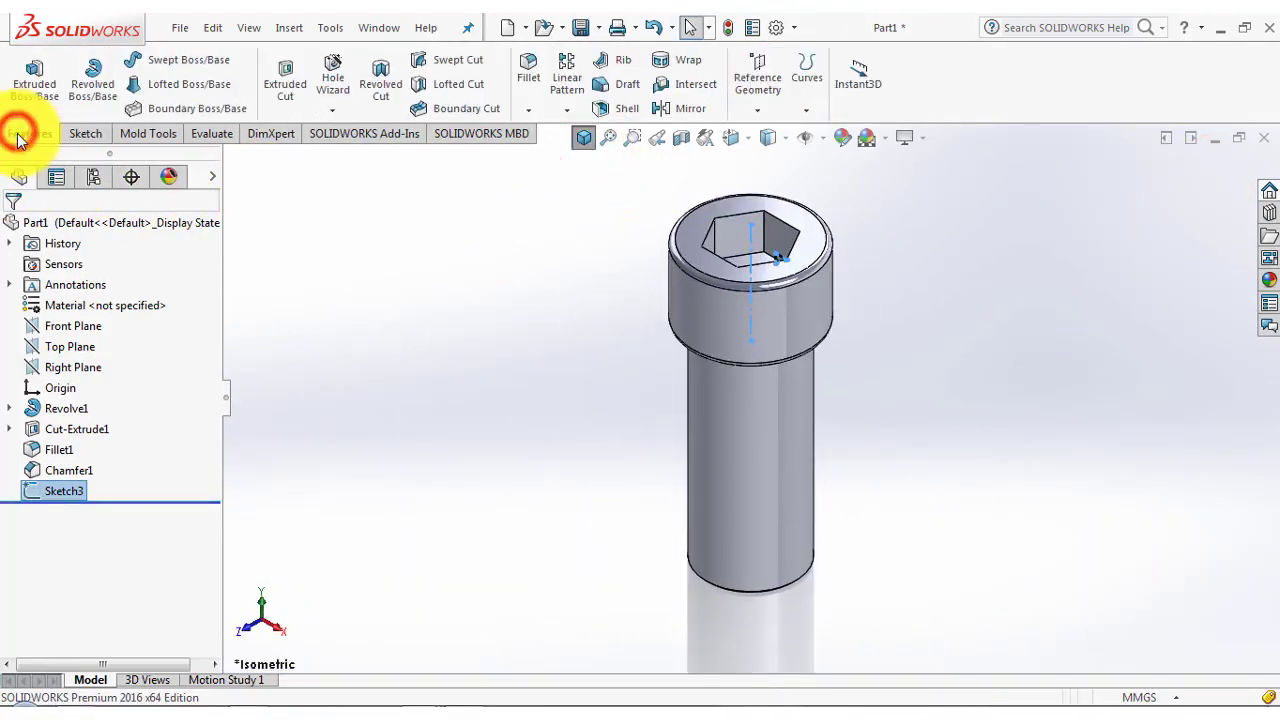
left_click(387, 87)
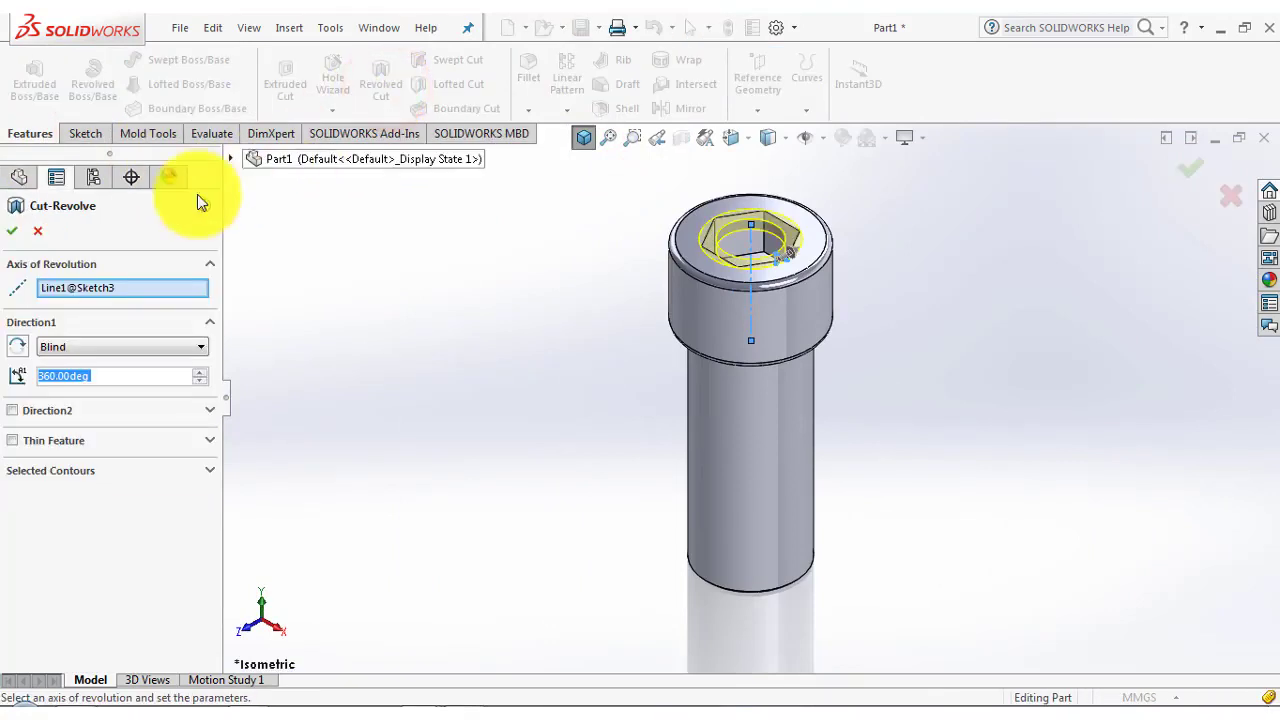
left_click(20, 229)
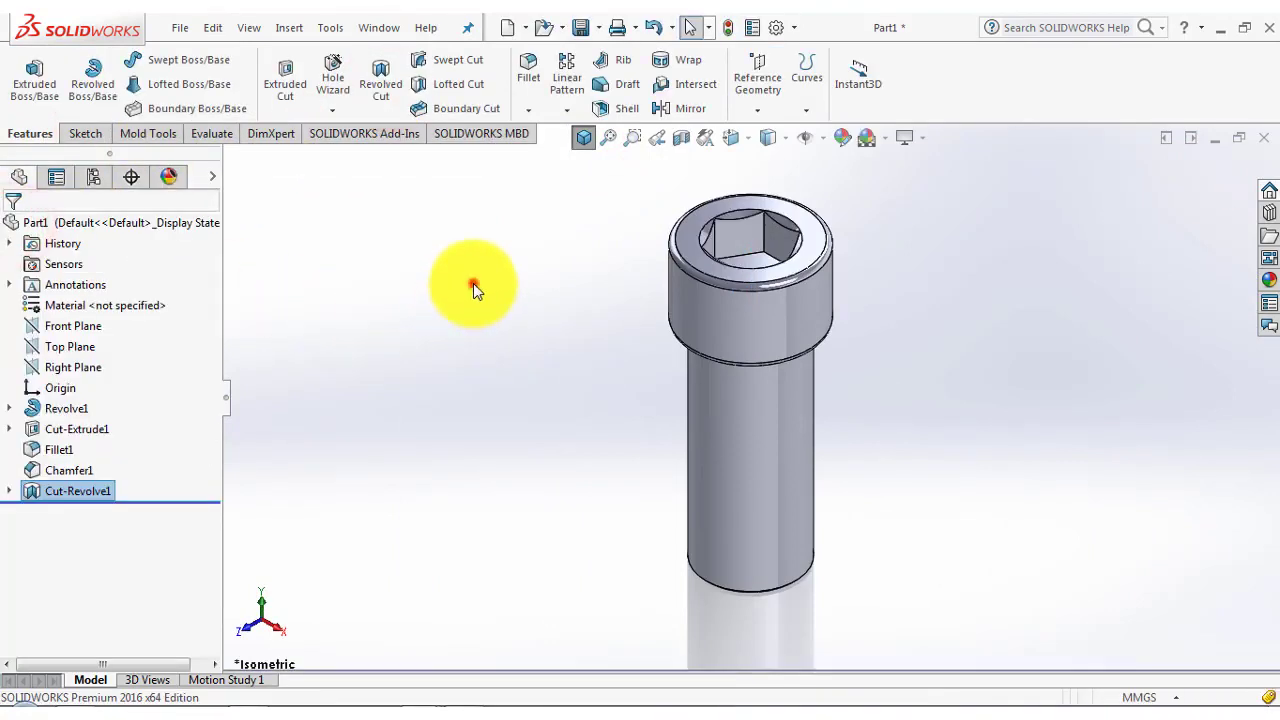
left_click(1131, 237)
Start a sketch on the Front Plane and draw a vertical centerline about 12 mm long from above the head, in line with the origin
left_click(95, 134)
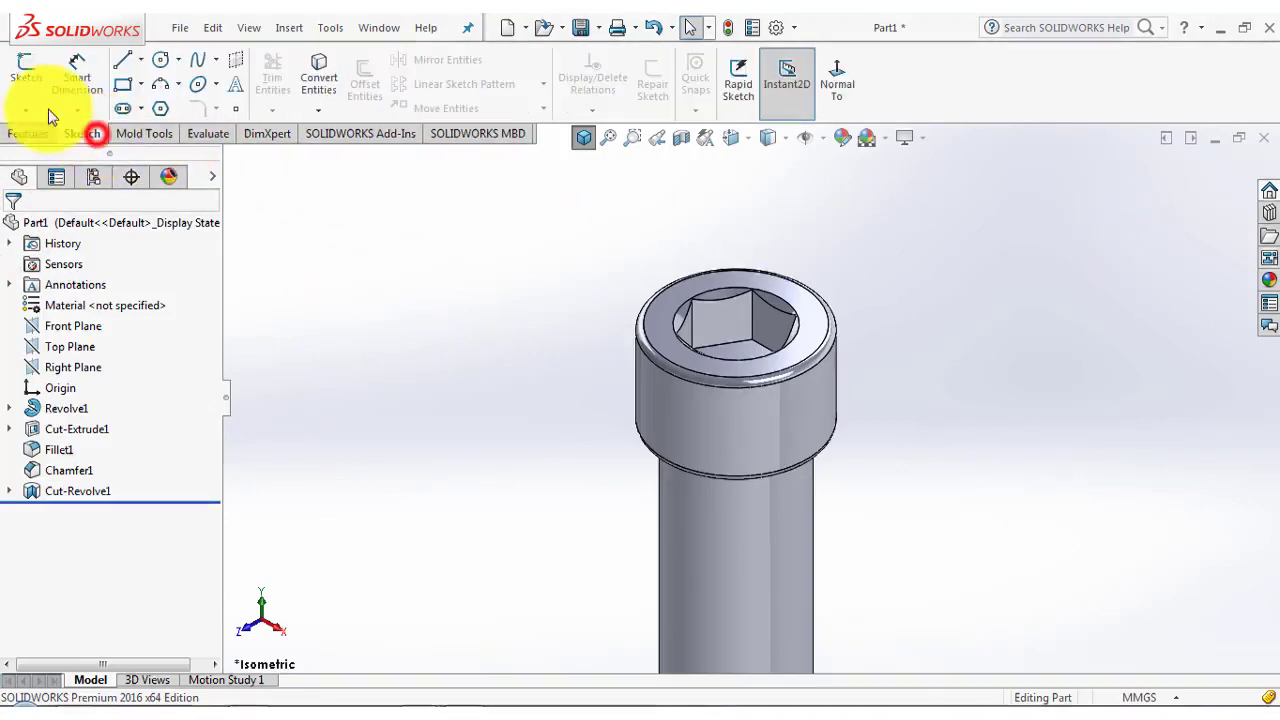
left_click(26, 68)
left_click(231, 161)
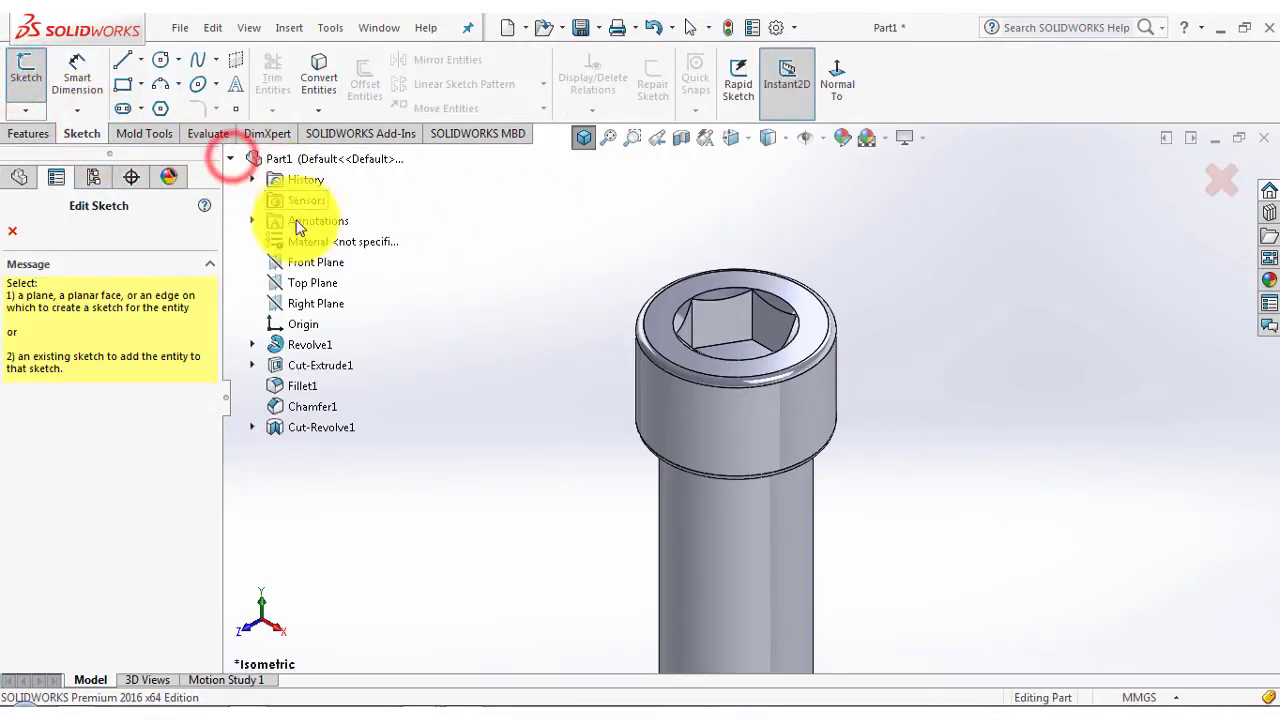
left_click(314, 265)
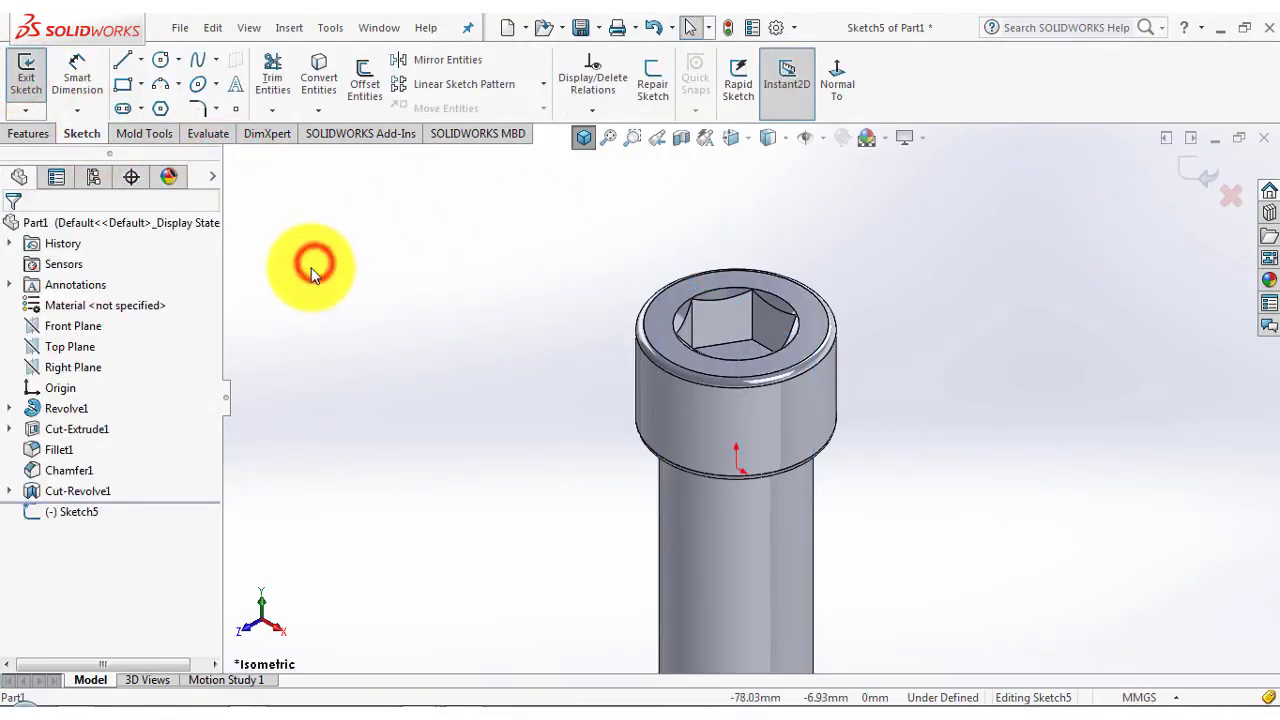
left_click(836, 90)
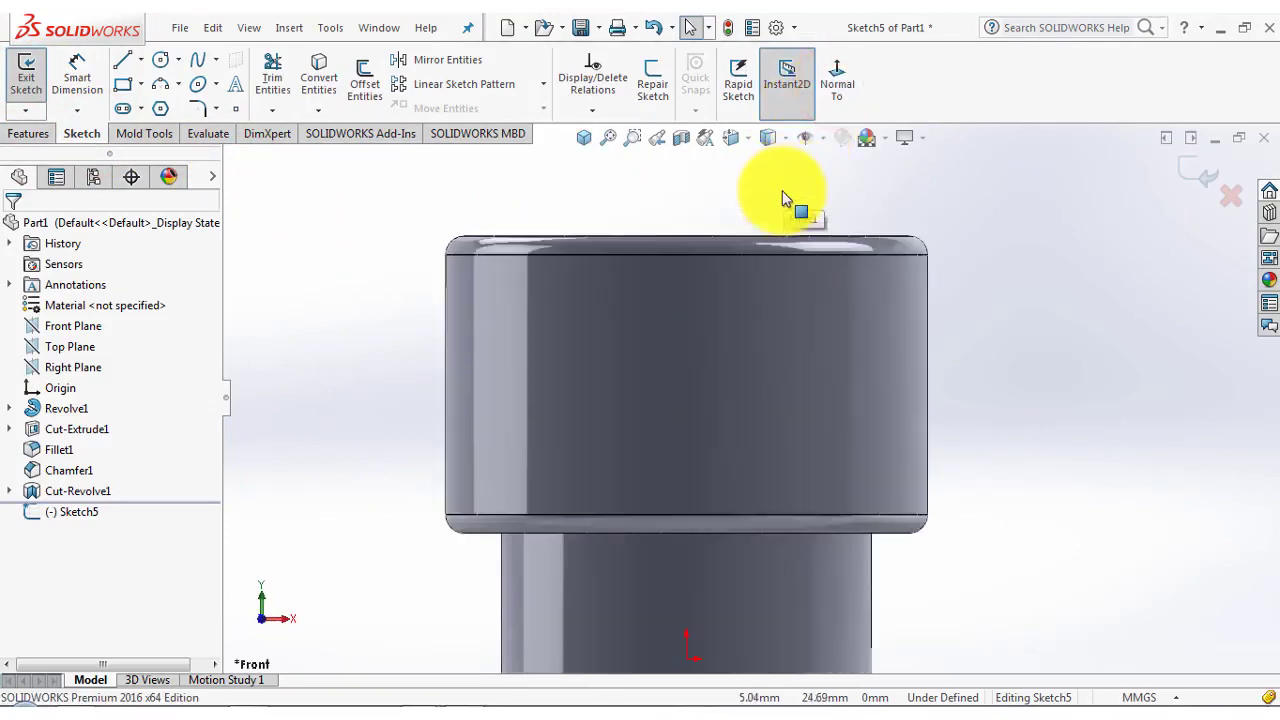
left_click(142, 62)
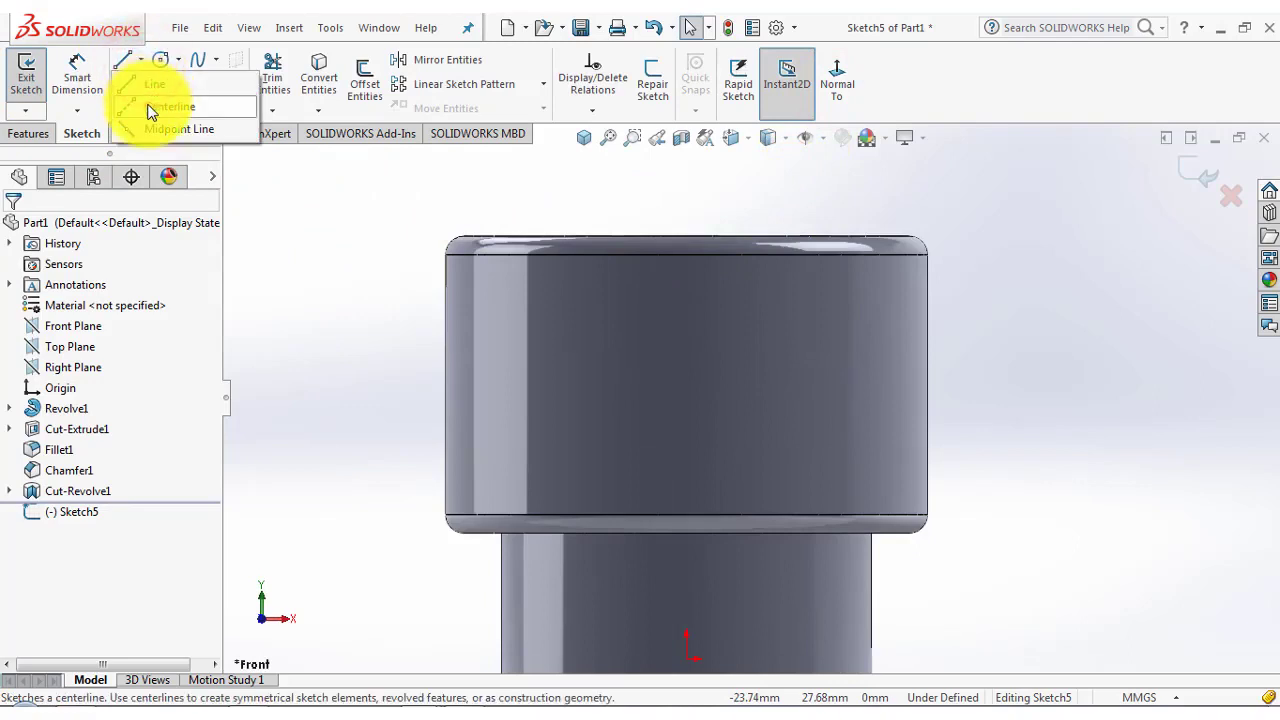
left_click(150, 110)
left_click(686, 184)
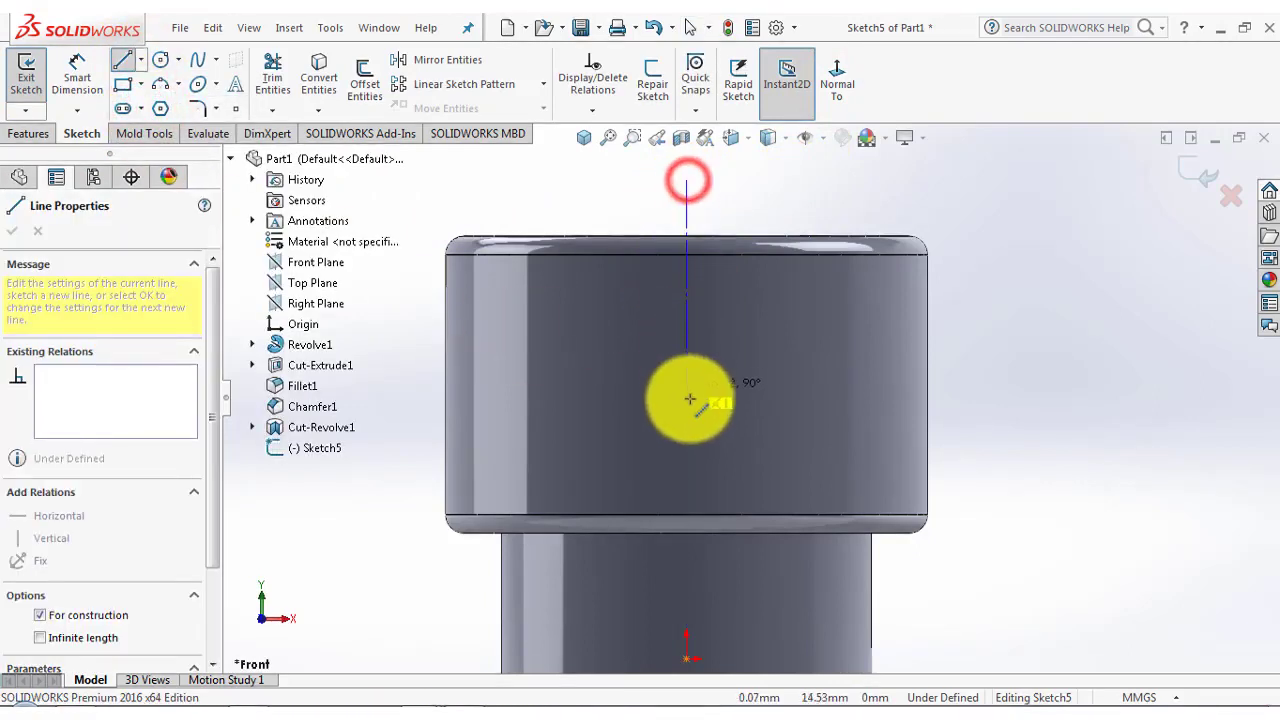
left_click(686, 401)
key("Escape")
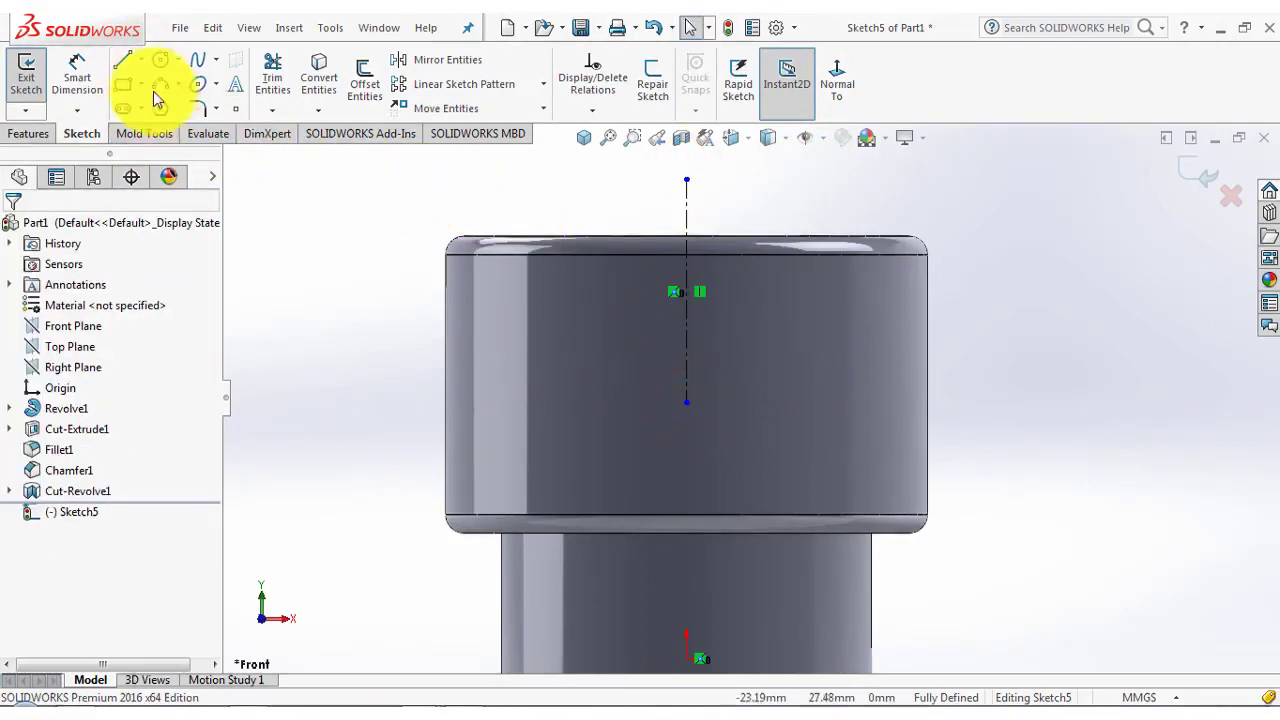
Sketch a right triangle beside the centerline inside the head, about 6.1 mm wide and 3.3 mm high, with its vertical side farthest from the centerline
left_click(123, 62)
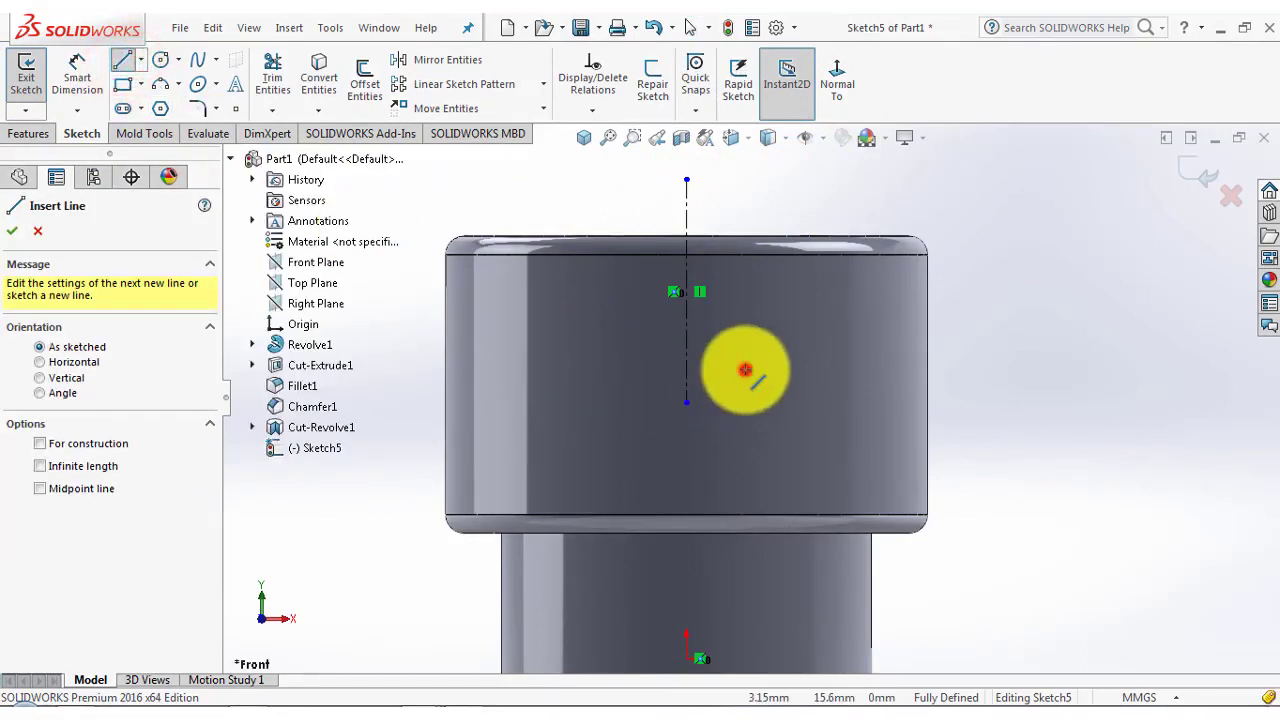
left_click(745, 370)
left_click(858, 370)
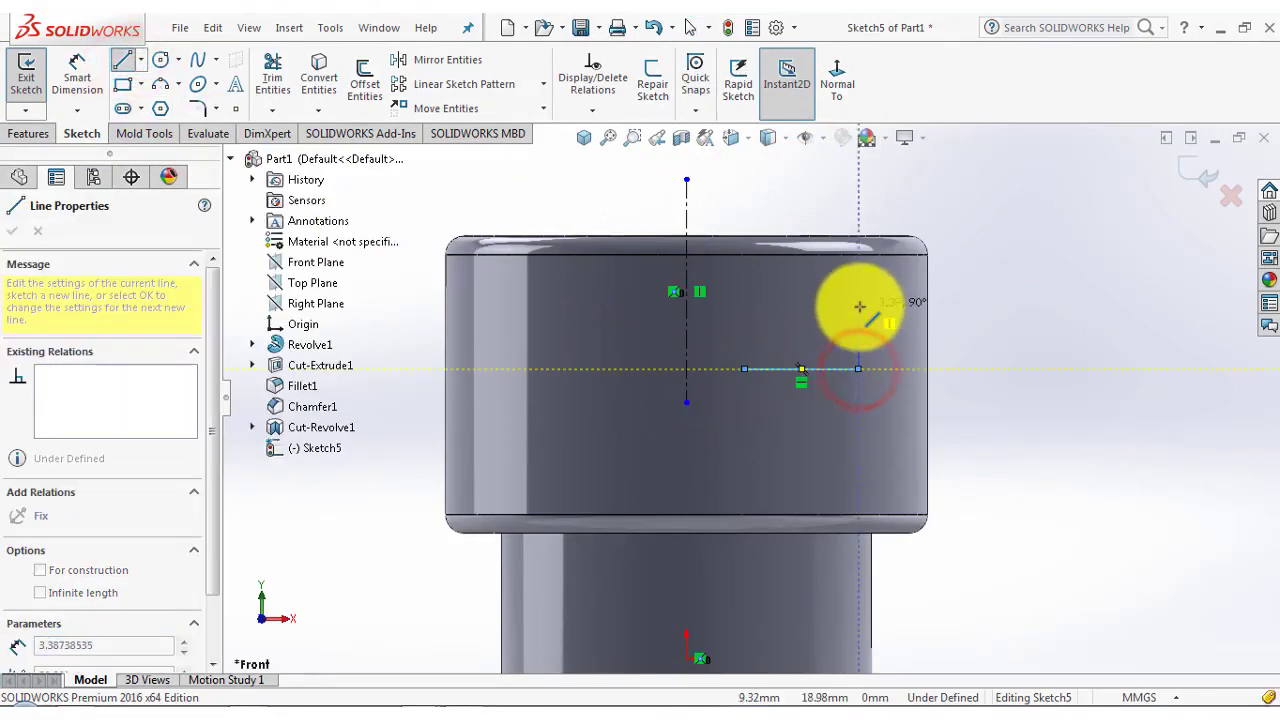
left_click(858, 308)
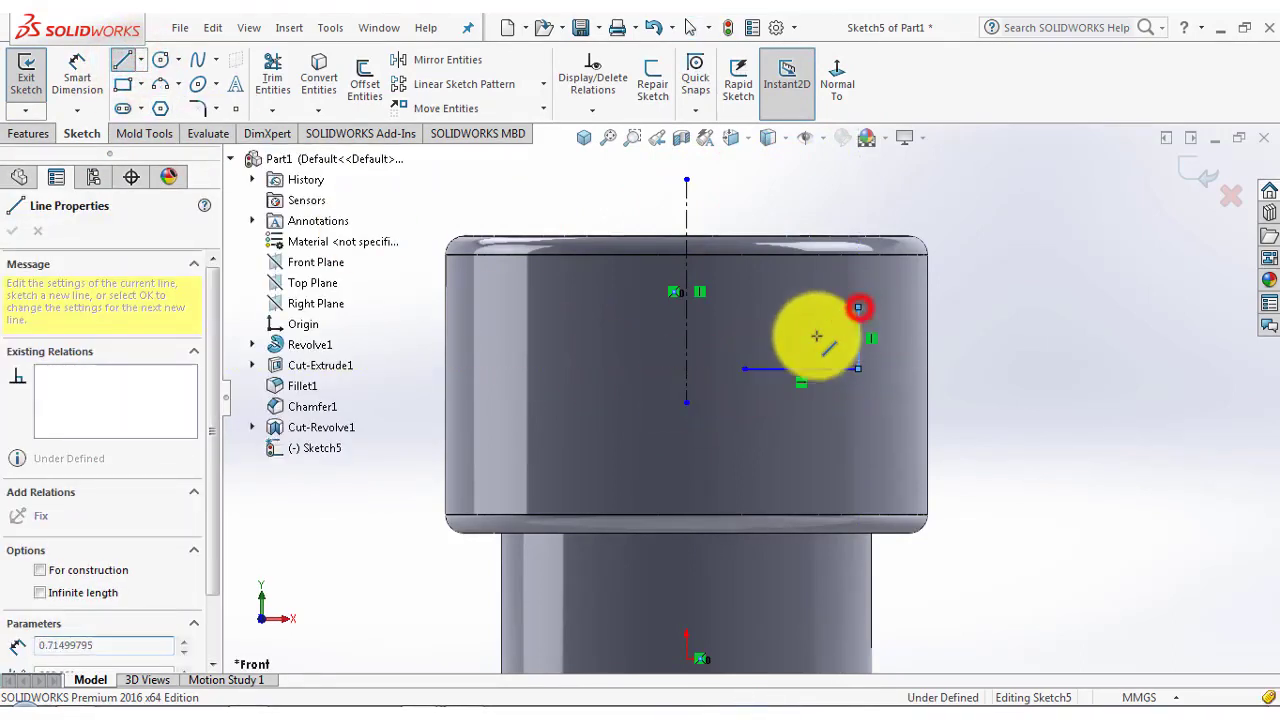
left_click(745, 370)
key("Escape")
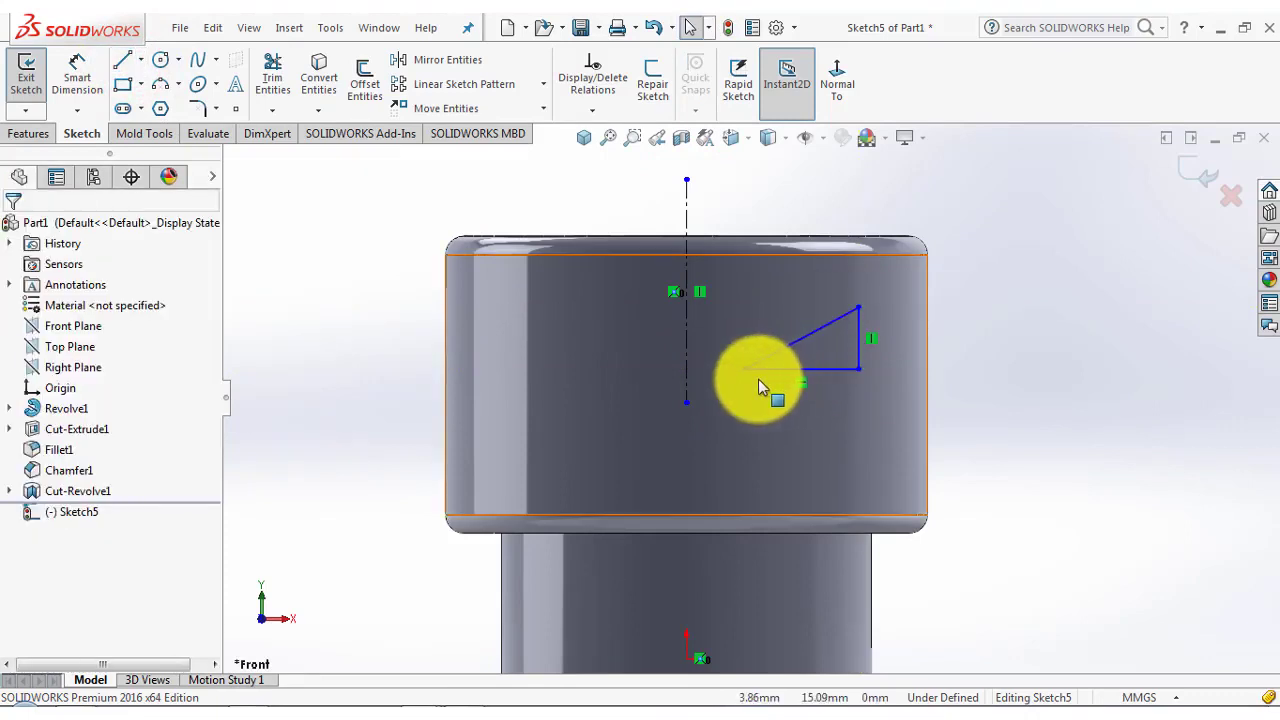
scroll(758, 388, "down", 10)
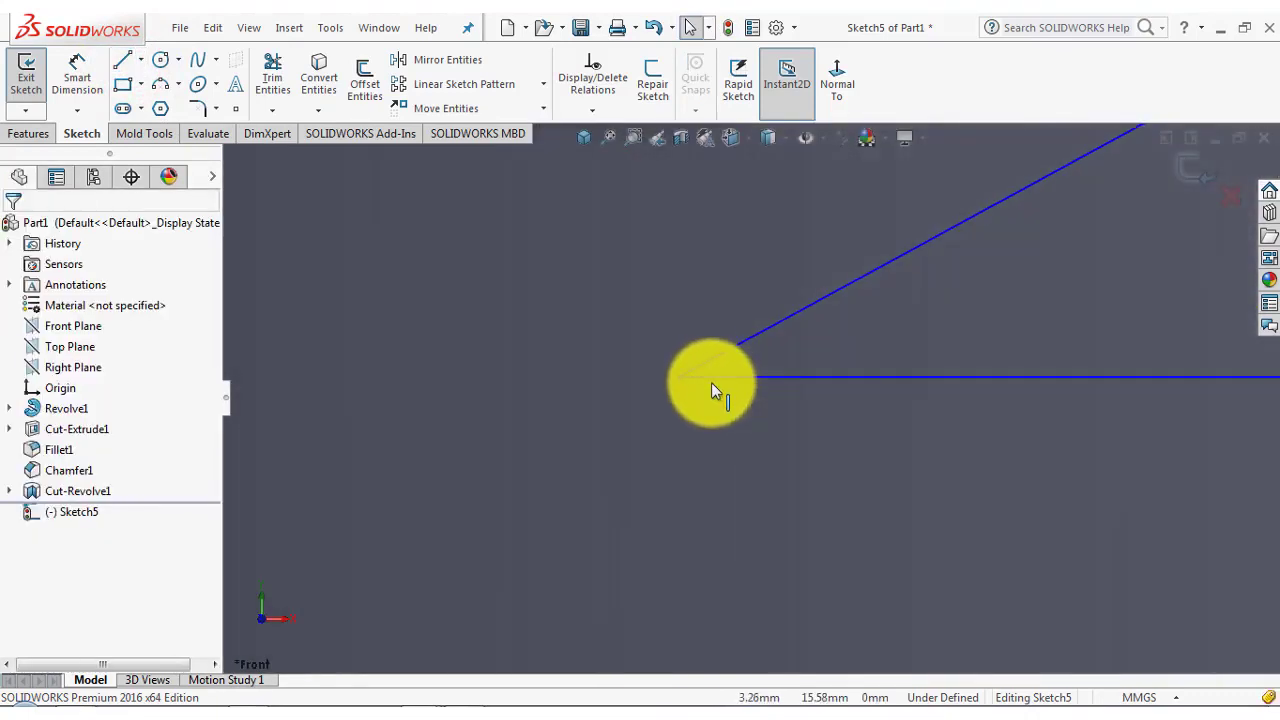
scroll(711, 380, "up", 10)
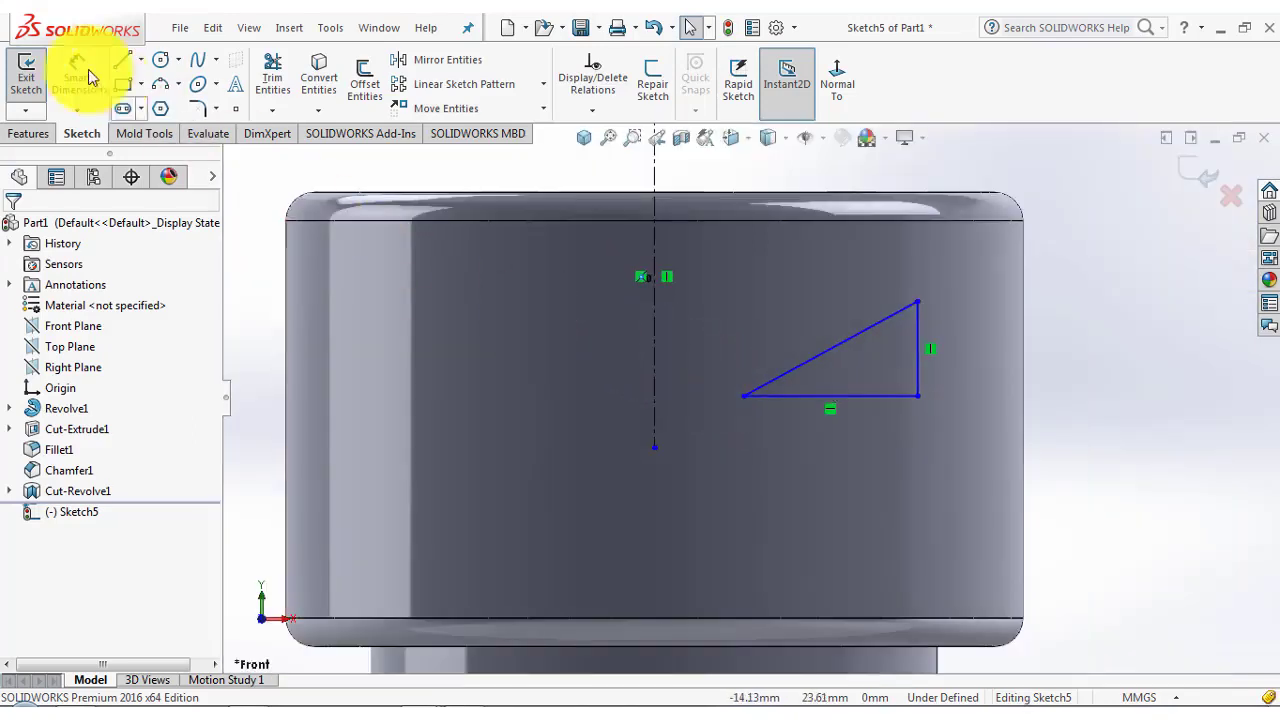
Dimension the distance between the triangle's horizontal side and the head's top edge to 8 mm
left_click(75, 78)
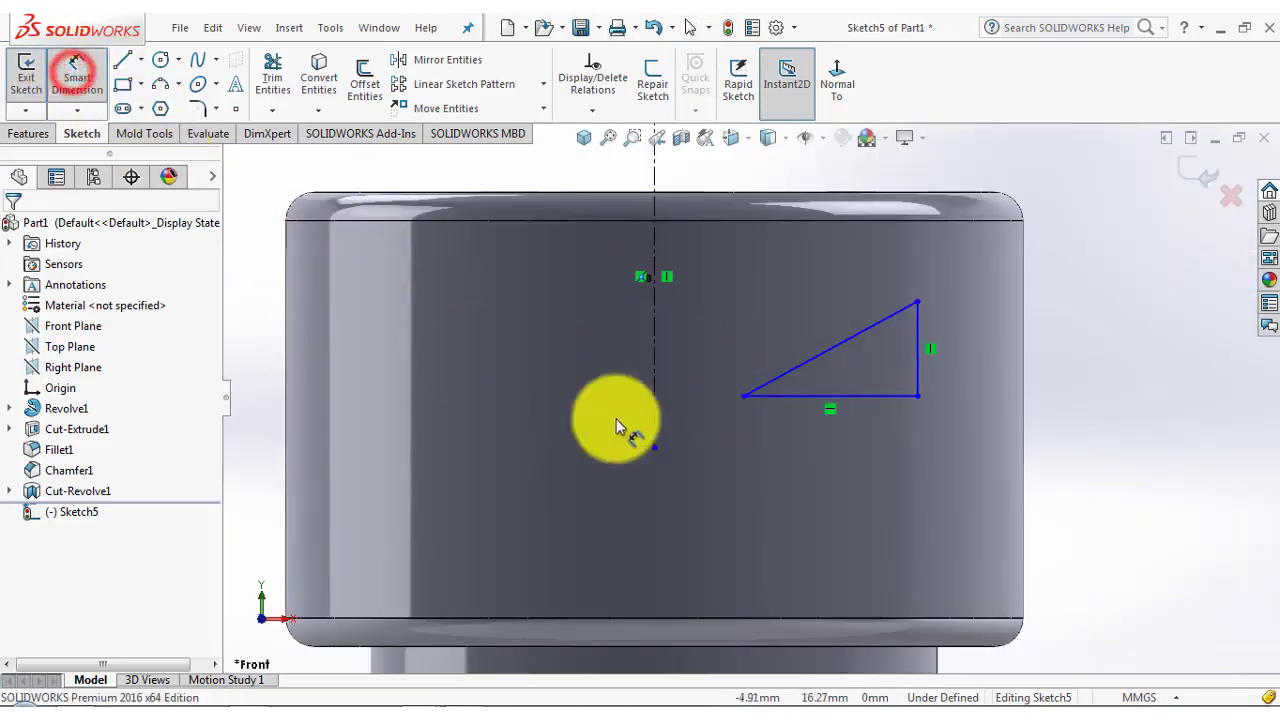
left_click(773, 395)
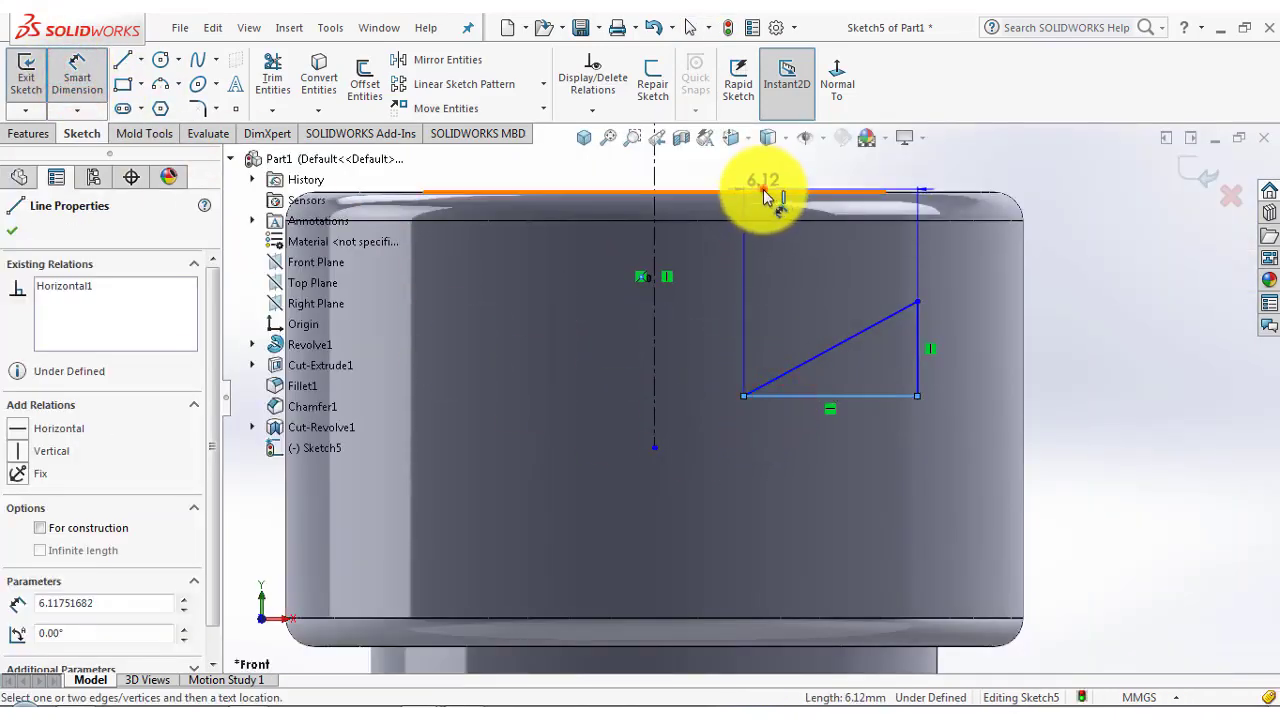
left_click(763, 189)
left_click(1071, 280)
type("8")
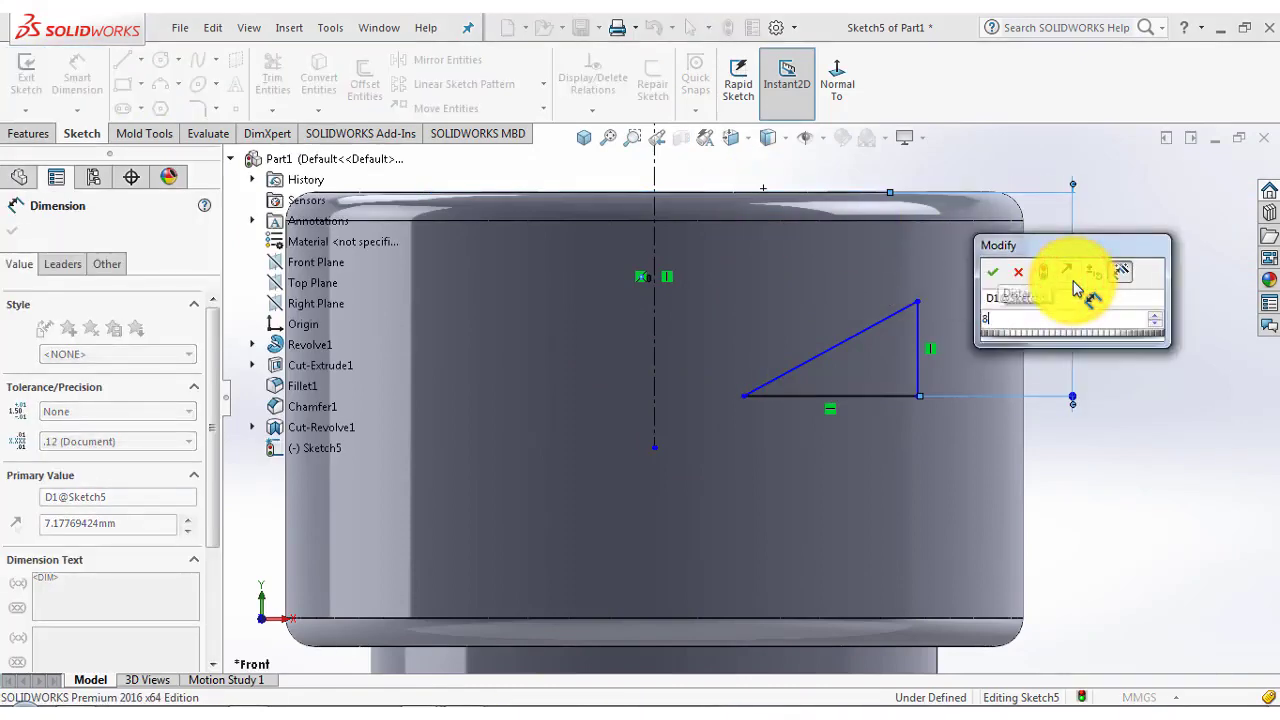
key("Return")
left_click(1190, 305)
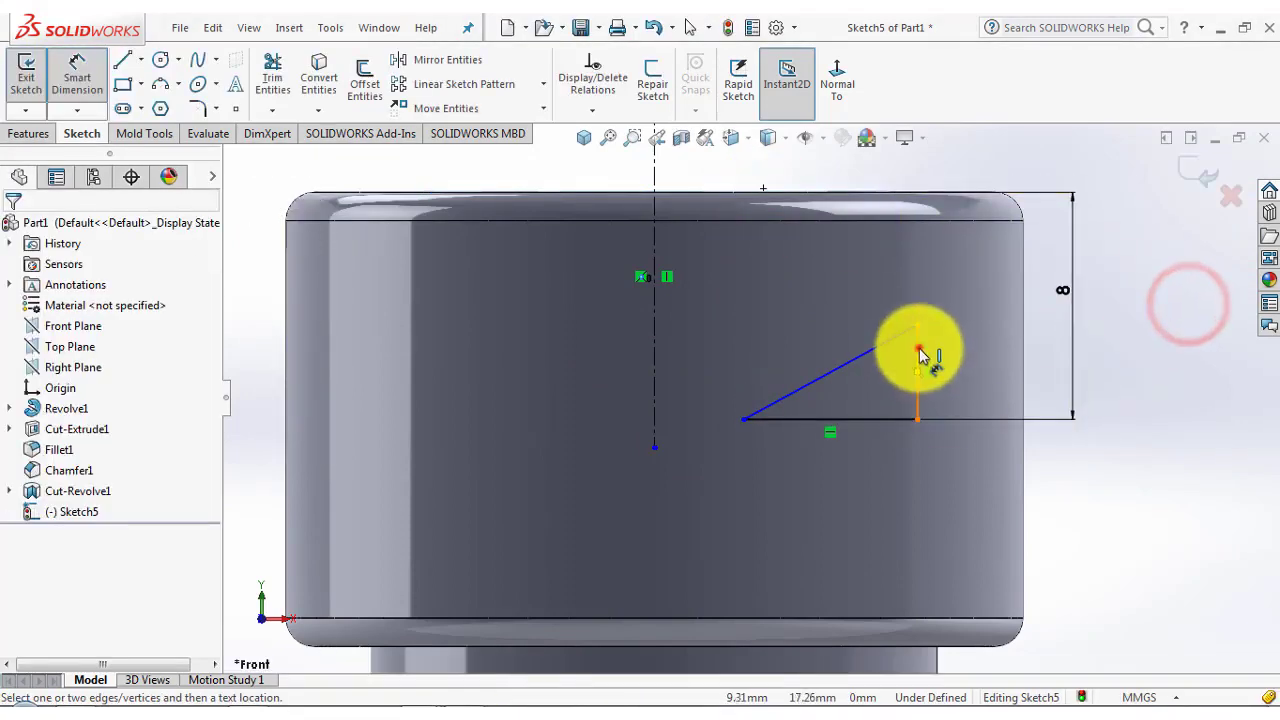
Dimension the vertical side of the triangle inside the head to 1.5 mm
left_click(920, 352)
left_click(945, 362)
type("1.5")
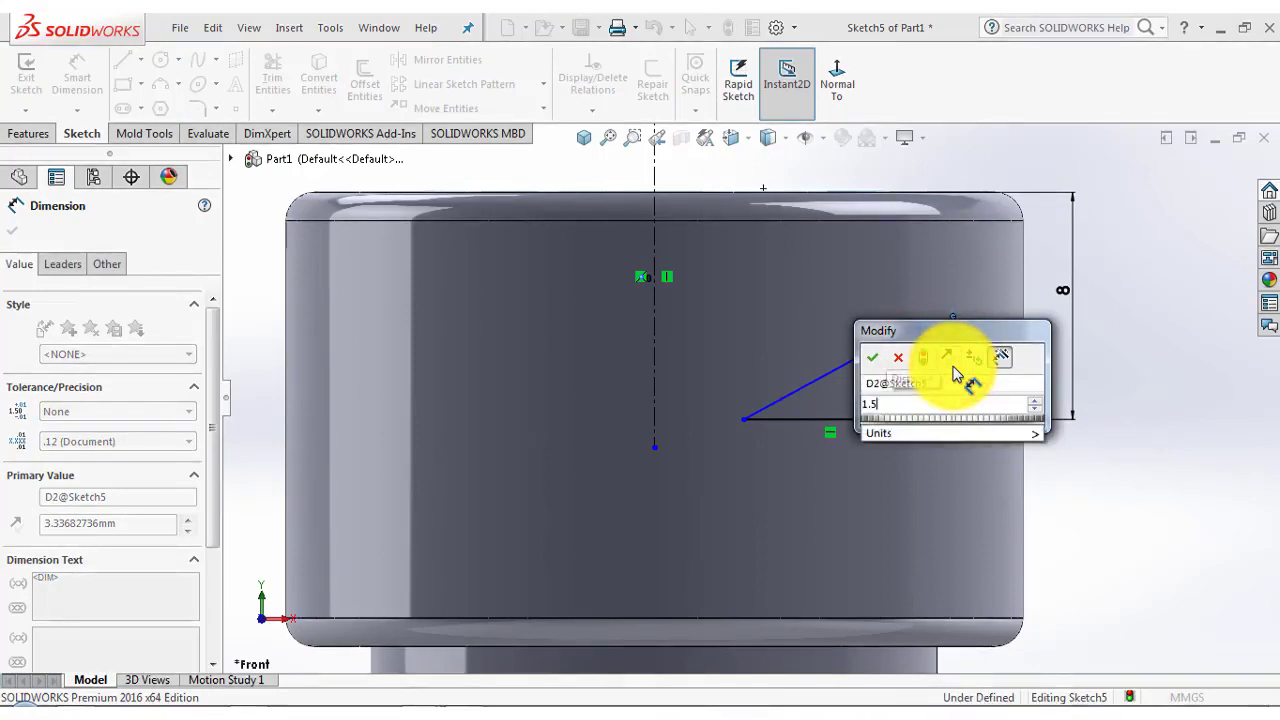
key("Return")
left_click(1171, 363)
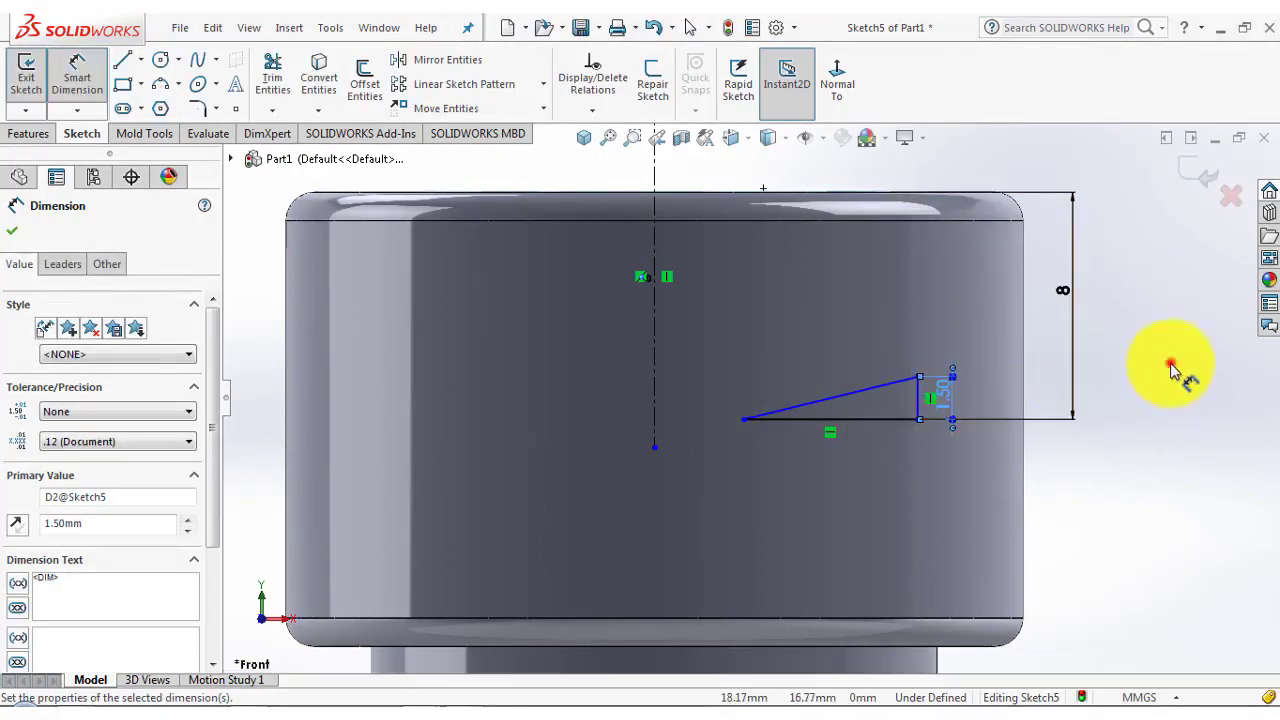
Dimension the distance between the triangle's inner corner and the centerline to 2 mm
left_click(659, 383)
left_click(743, 415)
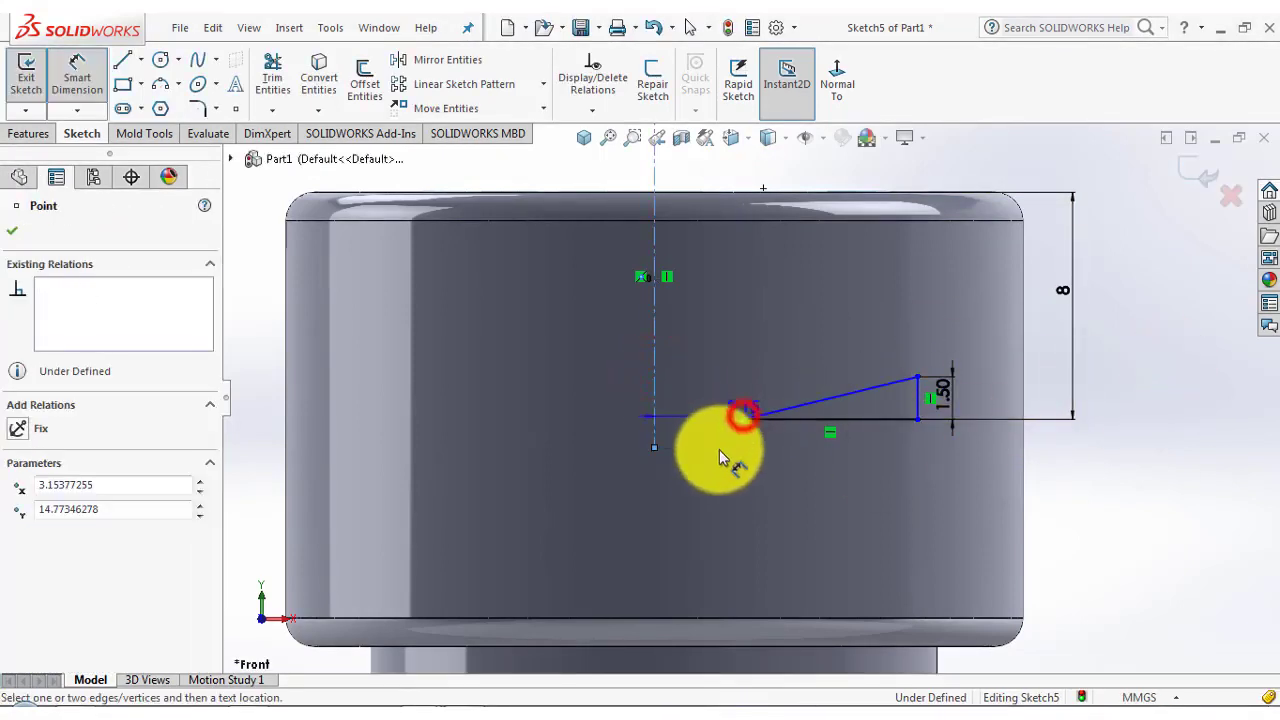
left_click(714, 463)
type("2.00mm")
key("Return")
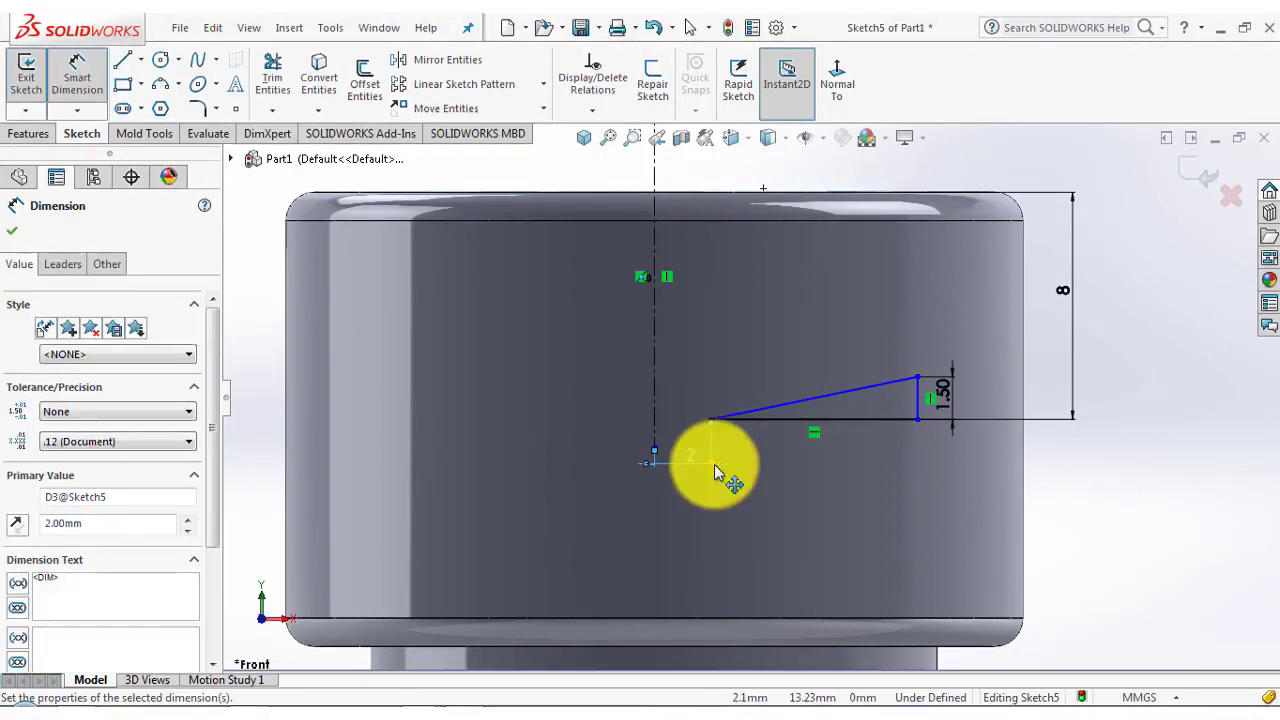
left_click(1135, 471)
Dimension the distance between the centerline and the triangle's vertical side to 8.08 mm, and finish the sketch
left_click(651, 342)
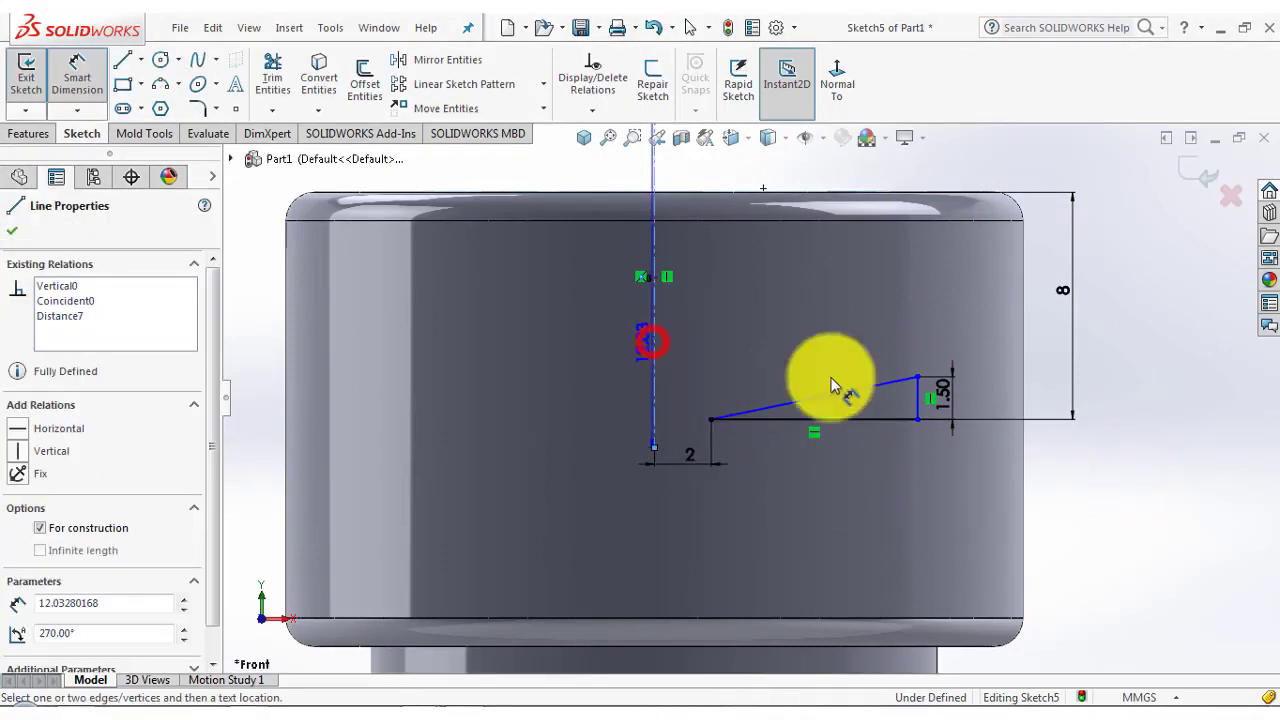
left_click(918, 390)
left_click(794, 331)
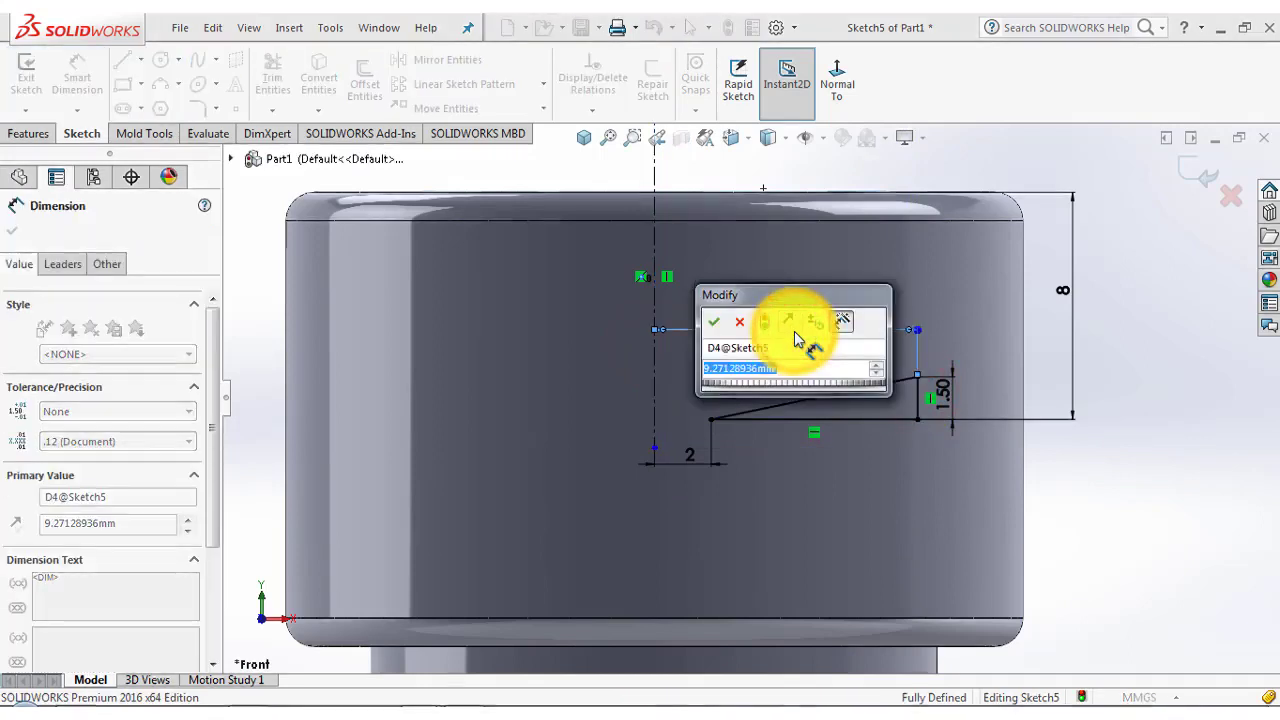
type("8.08")
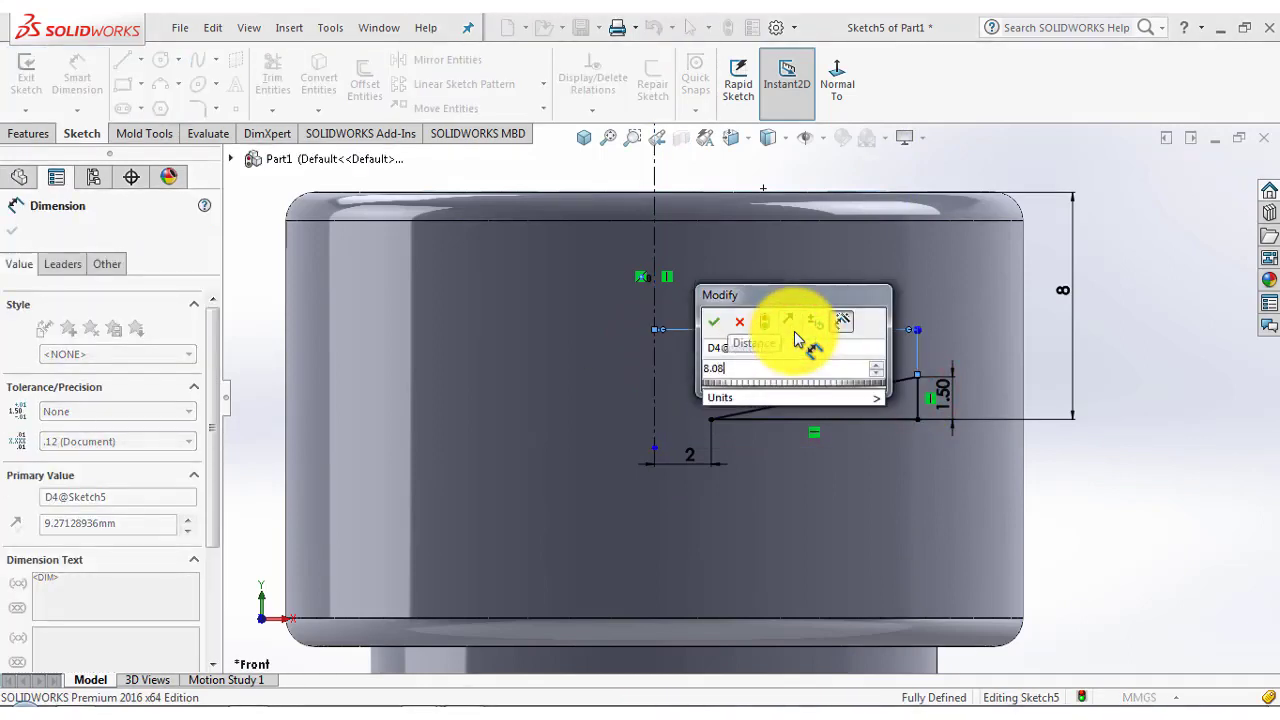
key("Return")
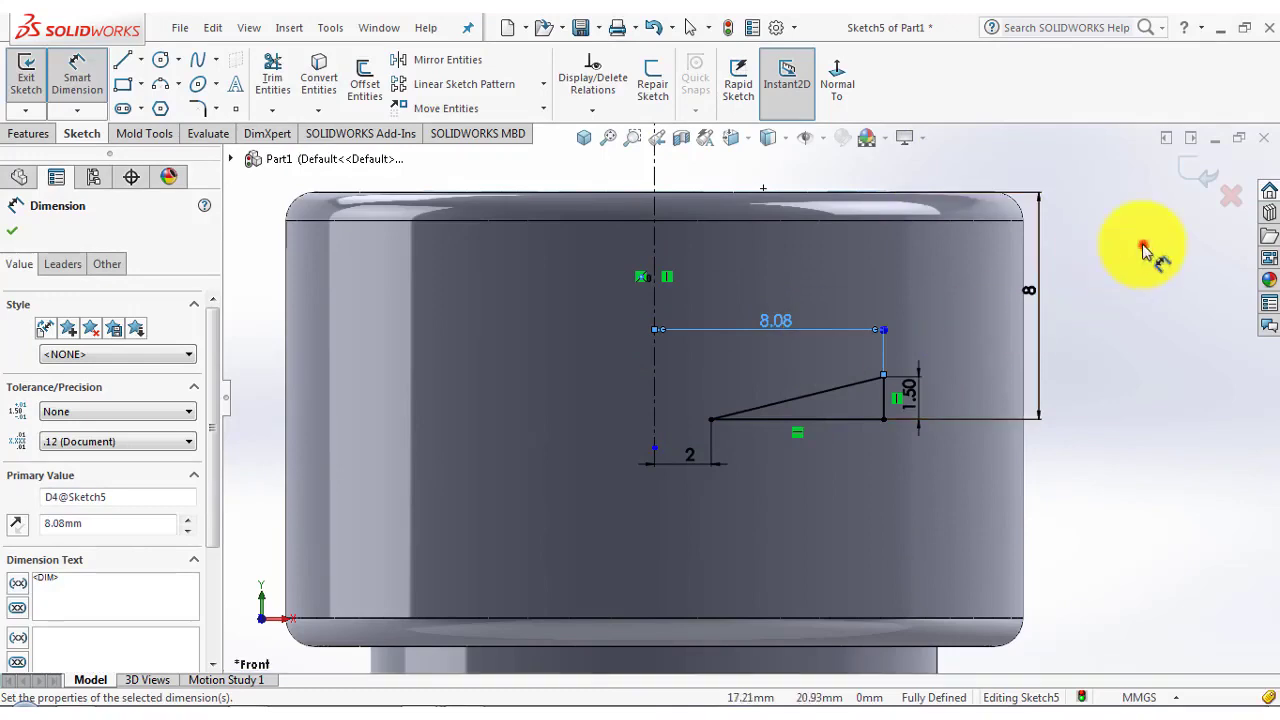
left_click(1144, 248)
left_click(1199, 171)
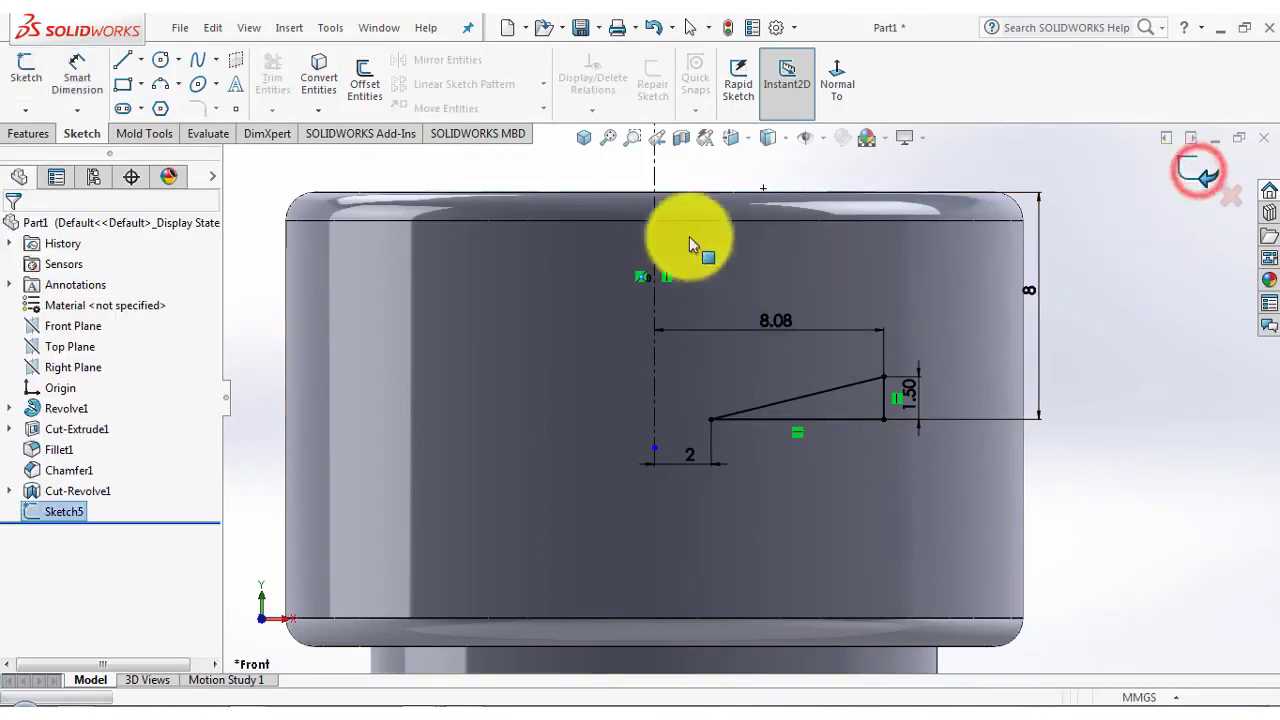
Revolve the triangle sketch 360 degrees about its centerline as a boss merged with the bolt
left_click(584, 137)
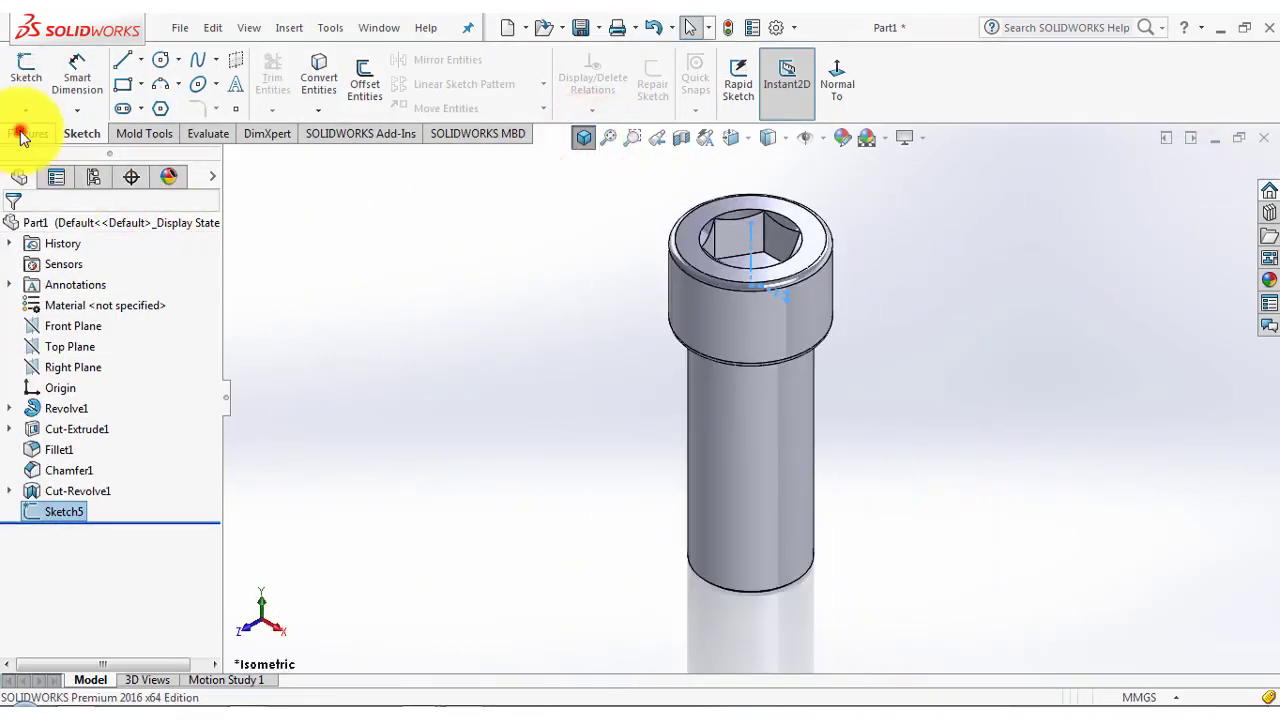
left_click(24, 134)
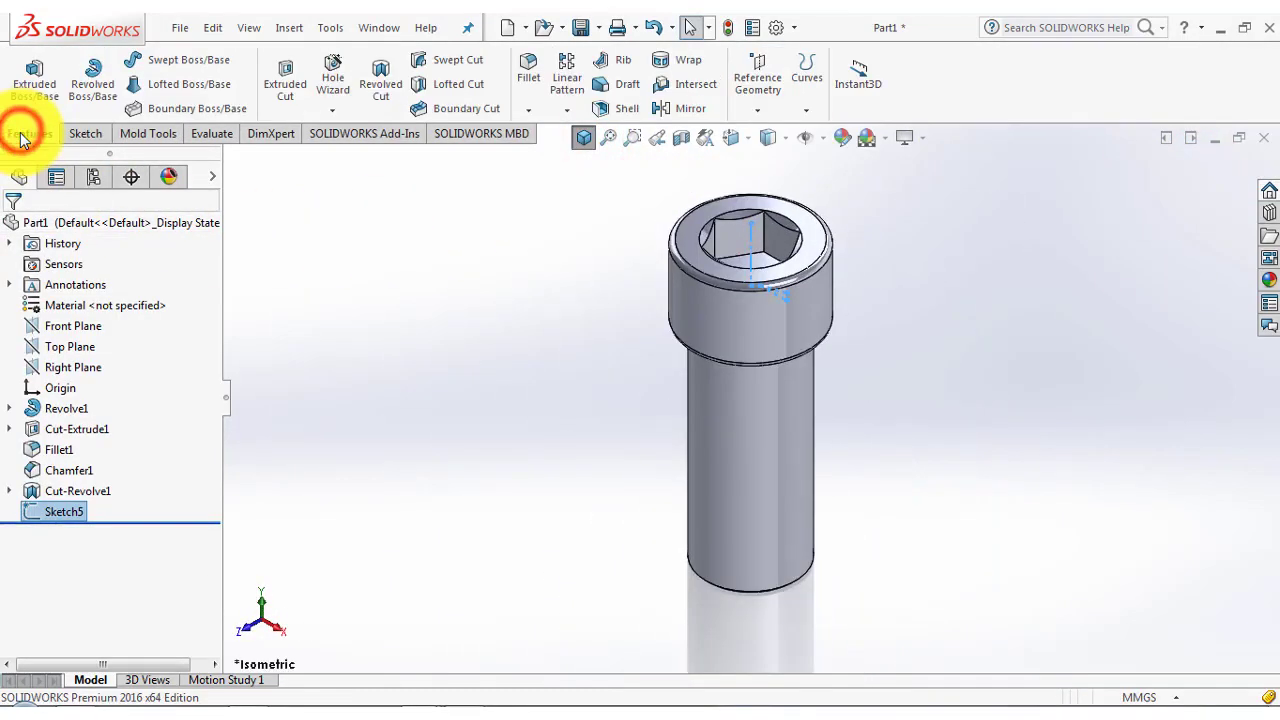
left_click(95, 84)
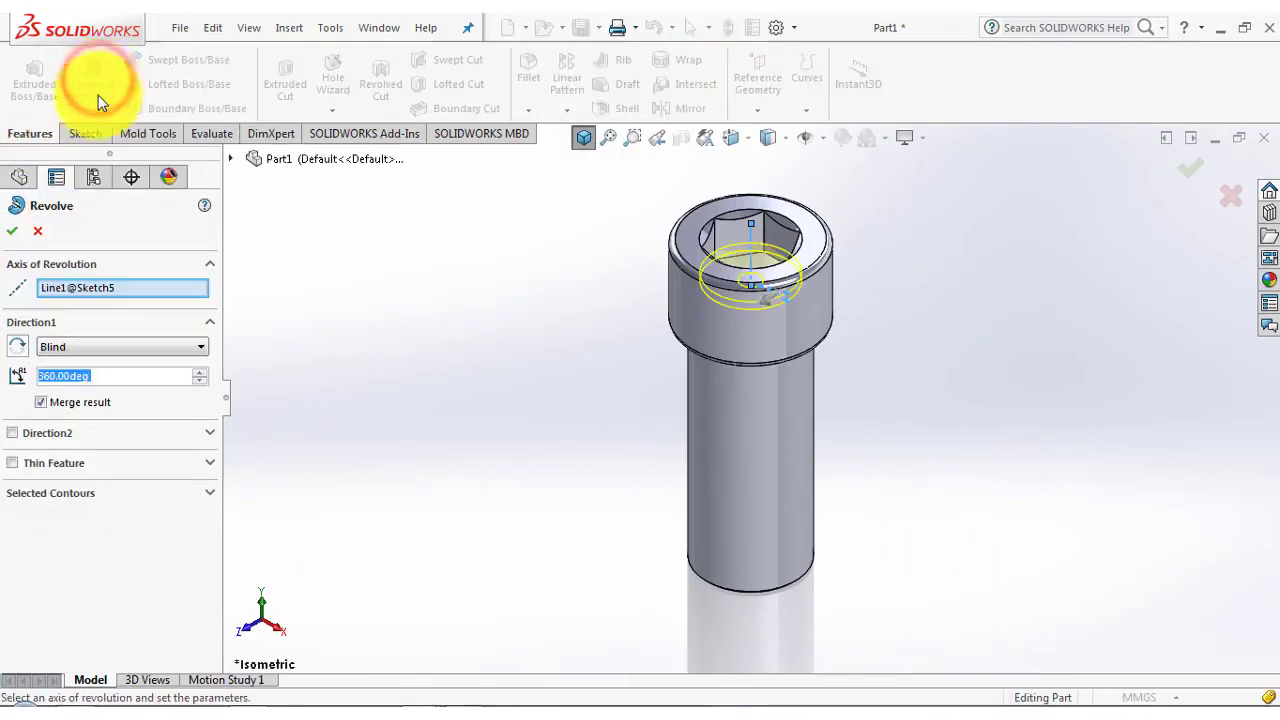
left_click(12, 228)
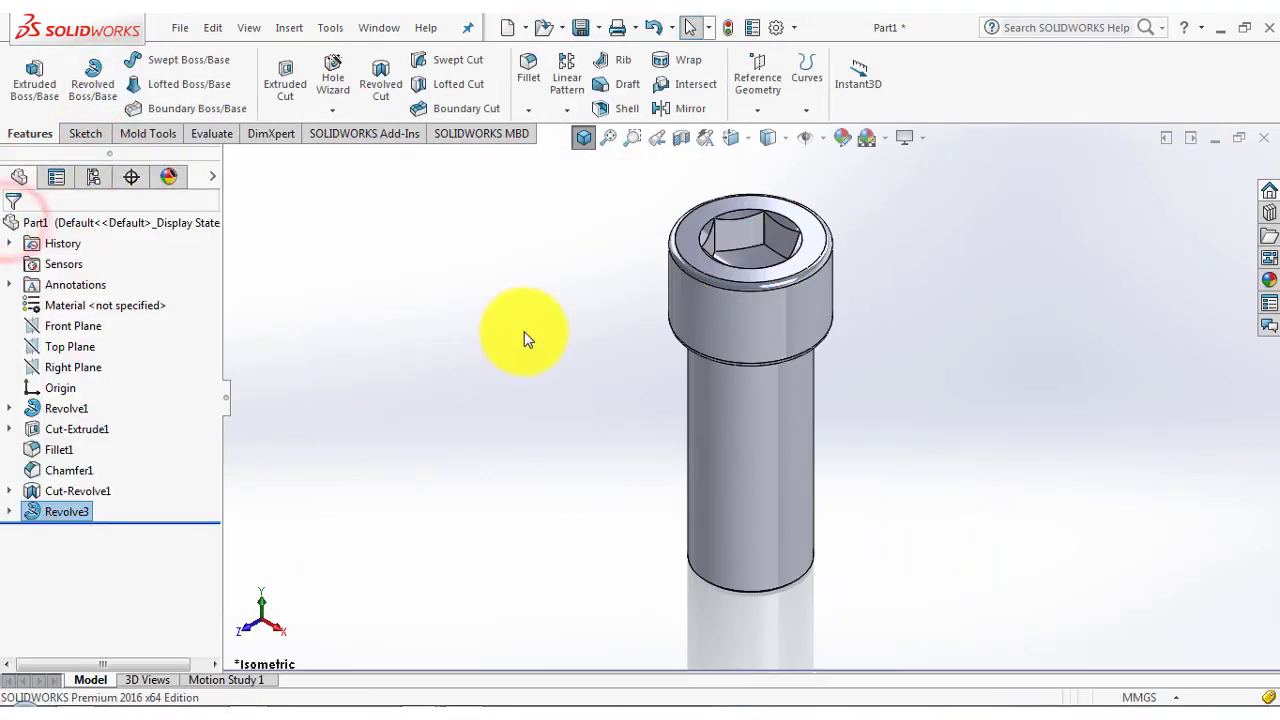
left_click(524, 331)
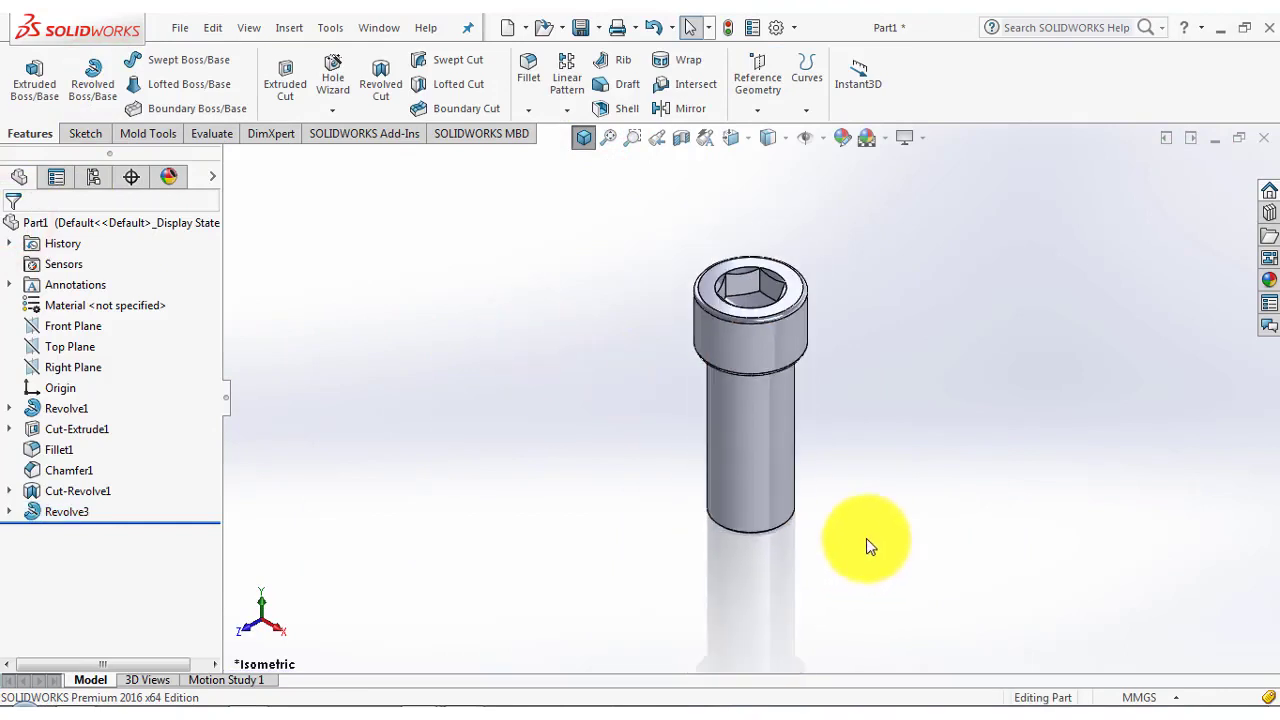
Sketch a circle of 10 mm radius centered on the origin on the end face of the shank, and finish the sketch
middle_click_drag(866, 538, 800, 518)
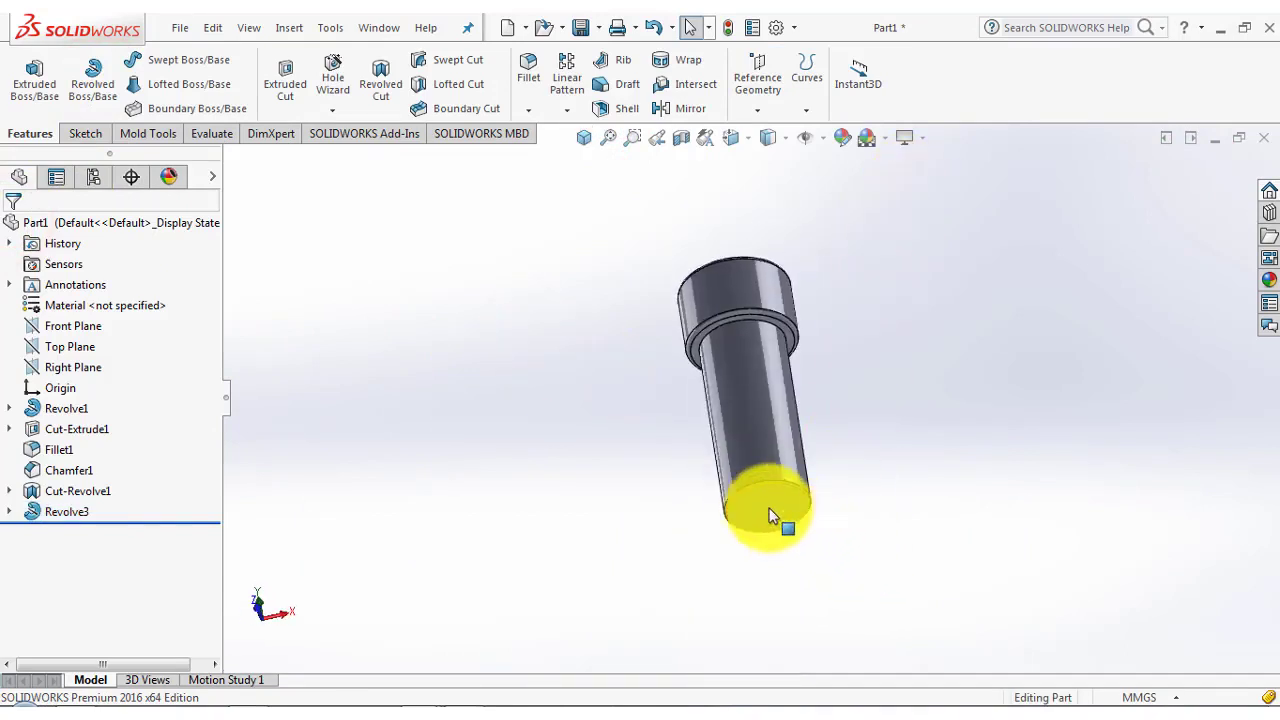
left_click(102, 130)
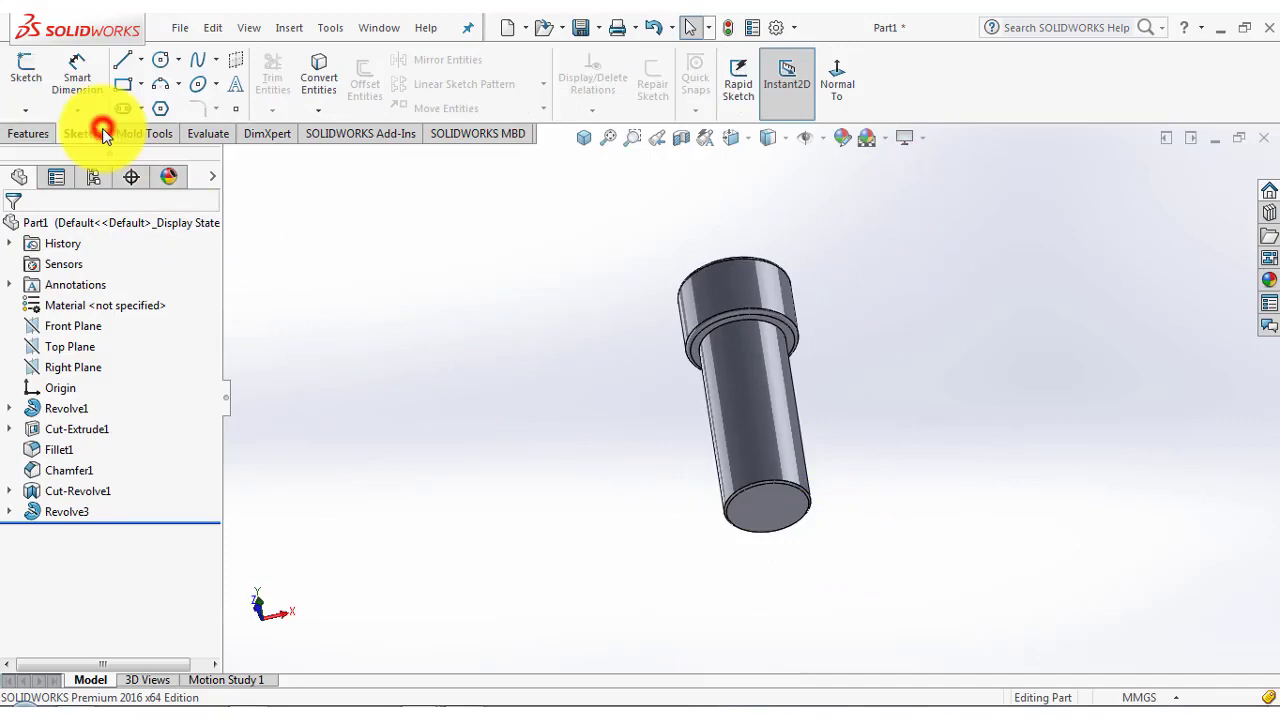
left_click(26, 78)
left_click(785, 517)
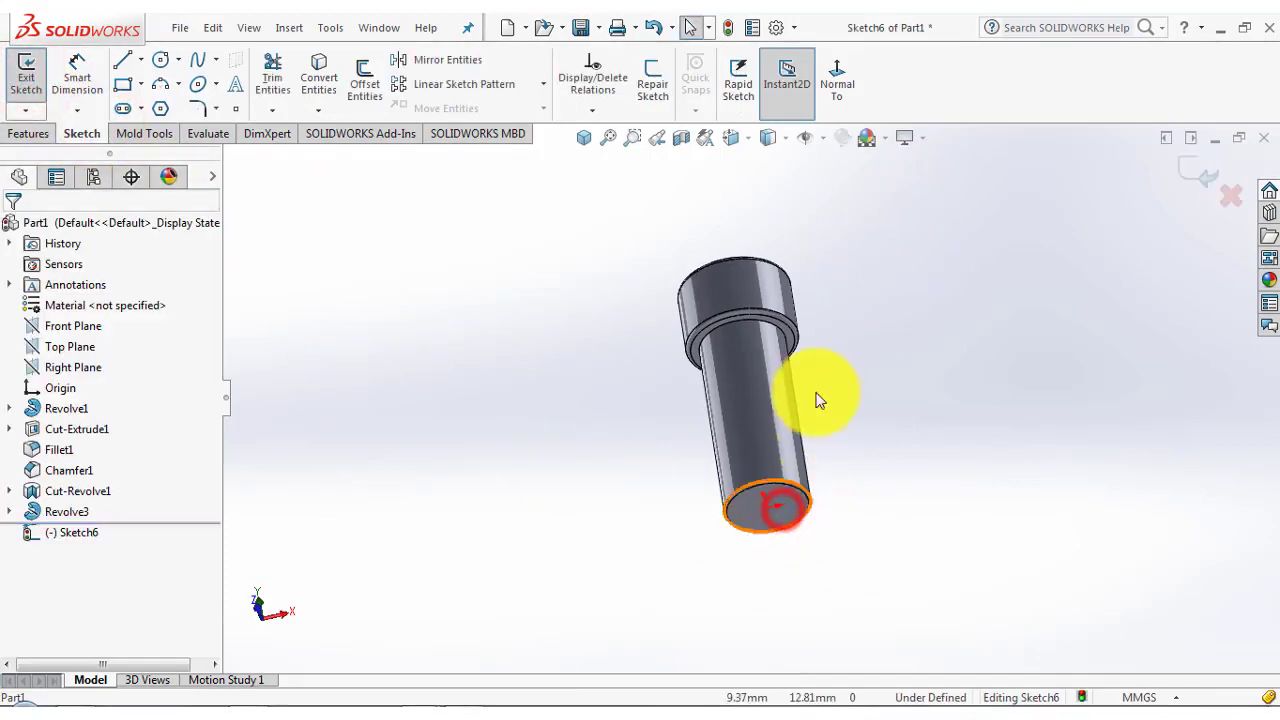
left_click(837, 82)
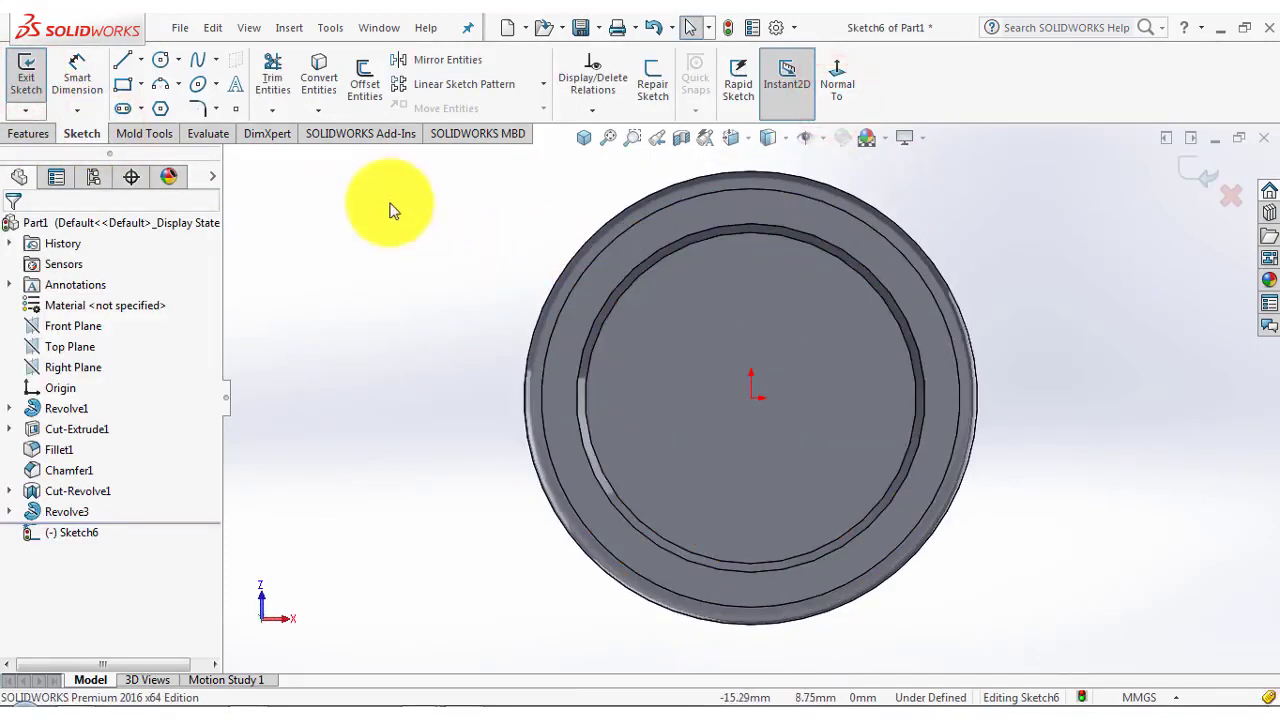
left_click(160, 59)
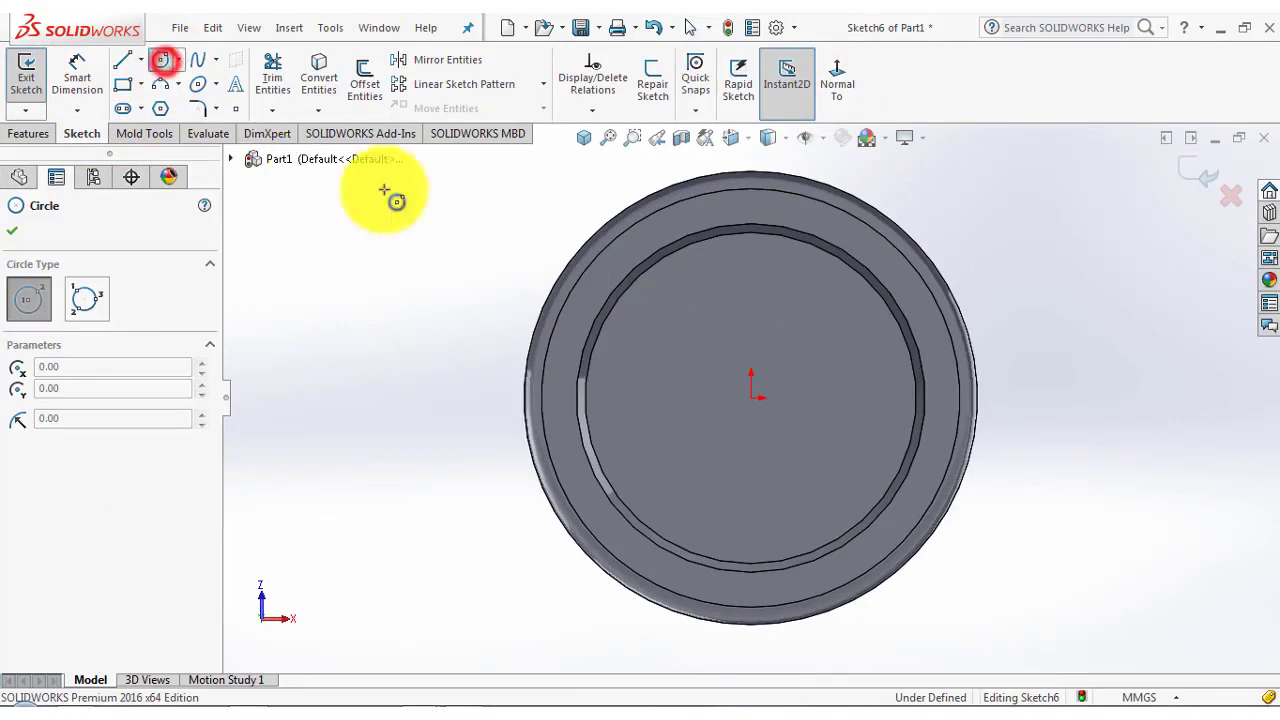
left_click(752, 398)
left_click(813, 236)
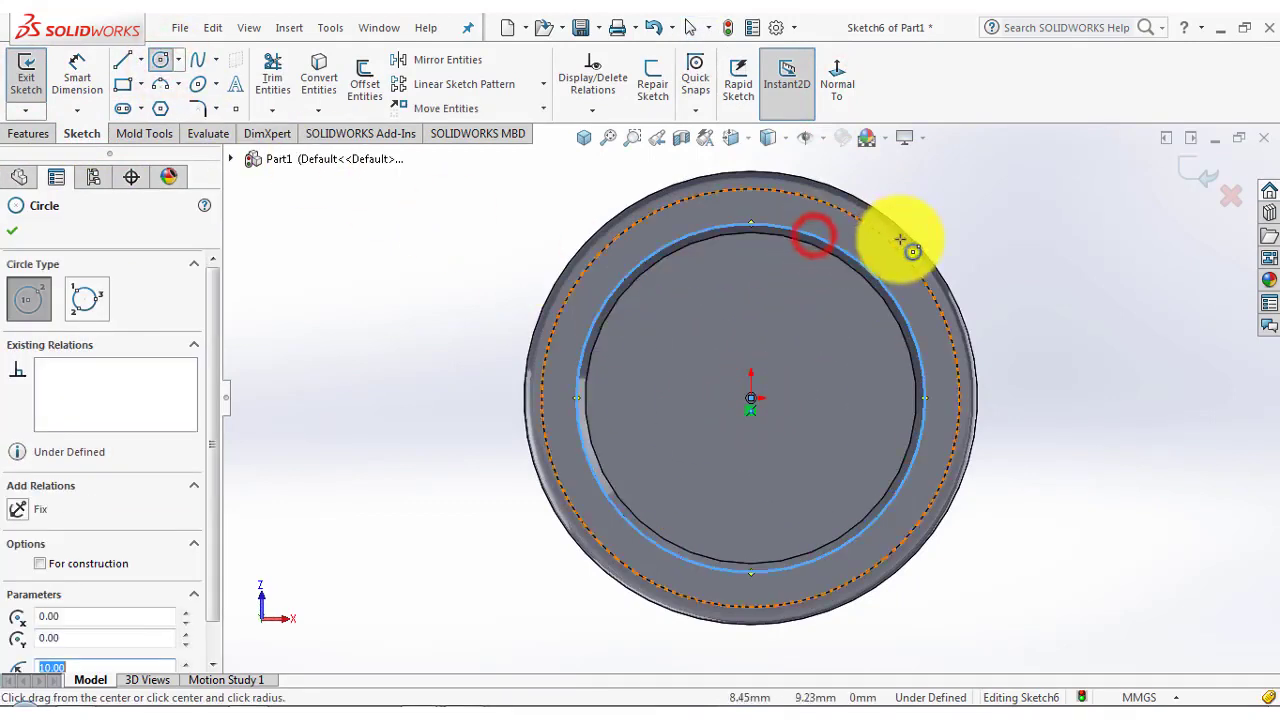
key("Escape")
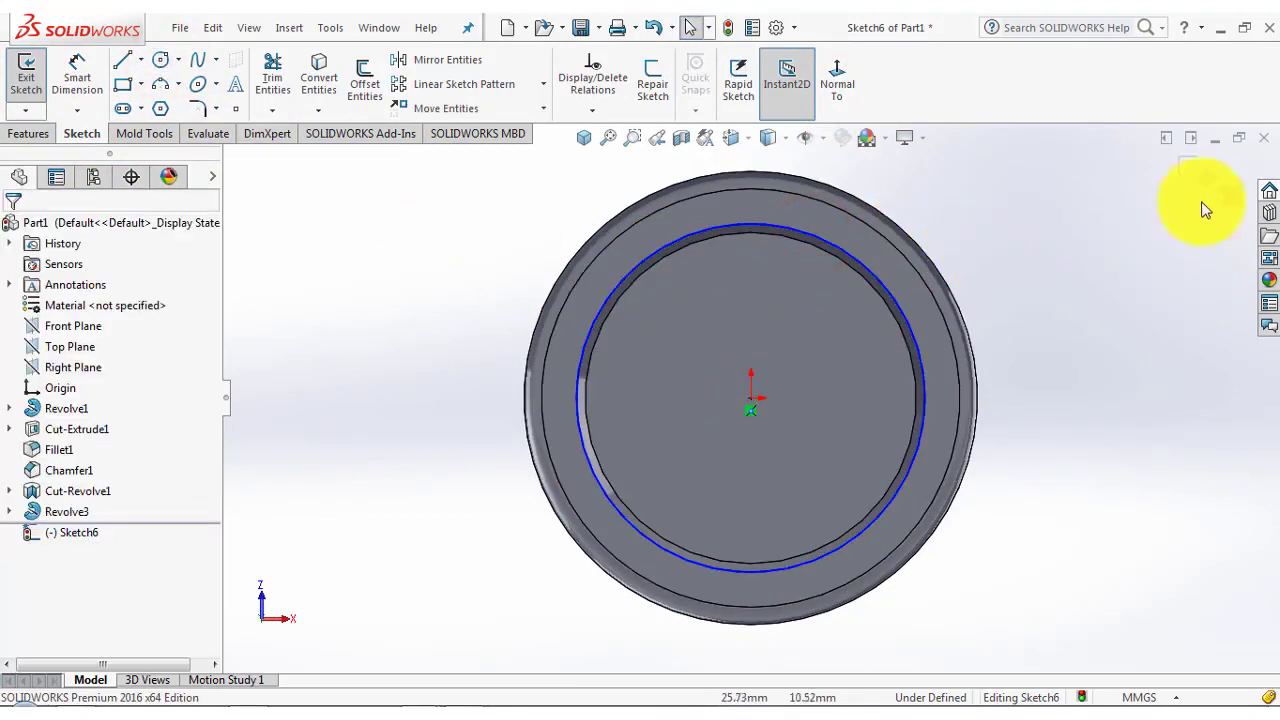
left_click(1202, 170)
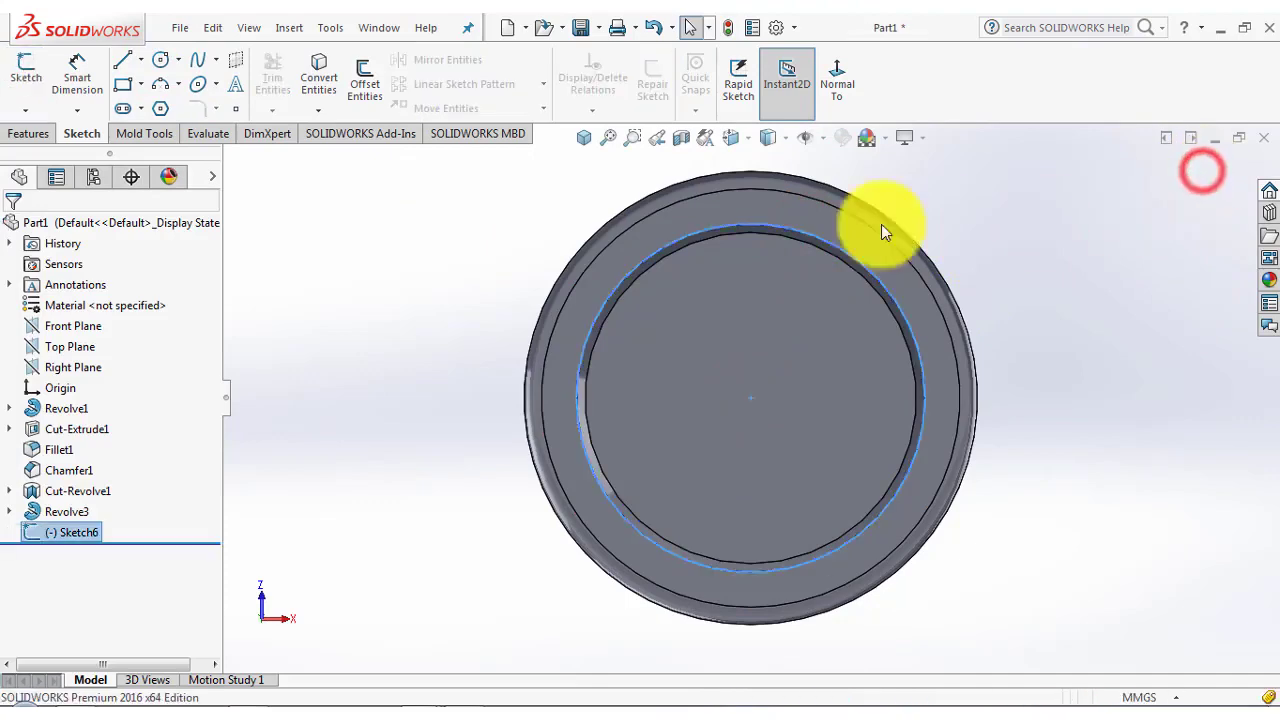
Create a constant-pitch helix from the circle with 2.5 mm pitch, 15 revolutions and reversed direction, running up the shank
left_click(577, 134)
left_click(28, 134)
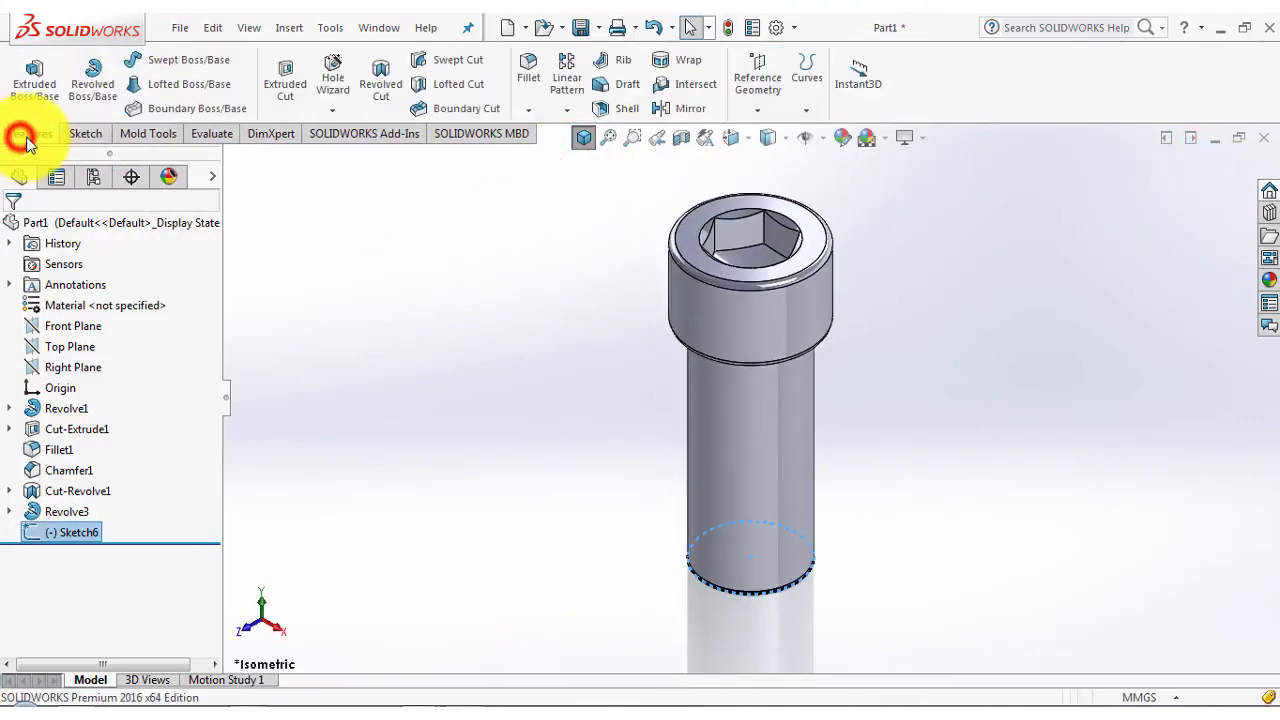
left_click(804, 112)
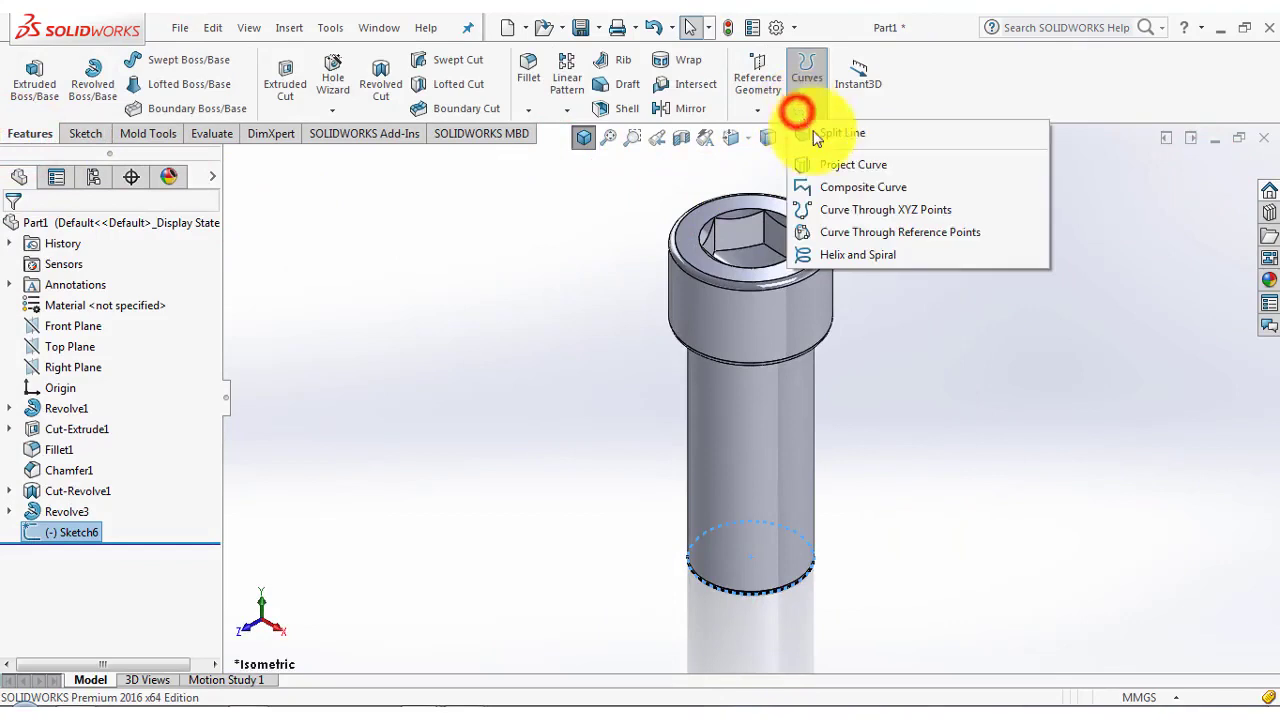
left_click(847, 256)
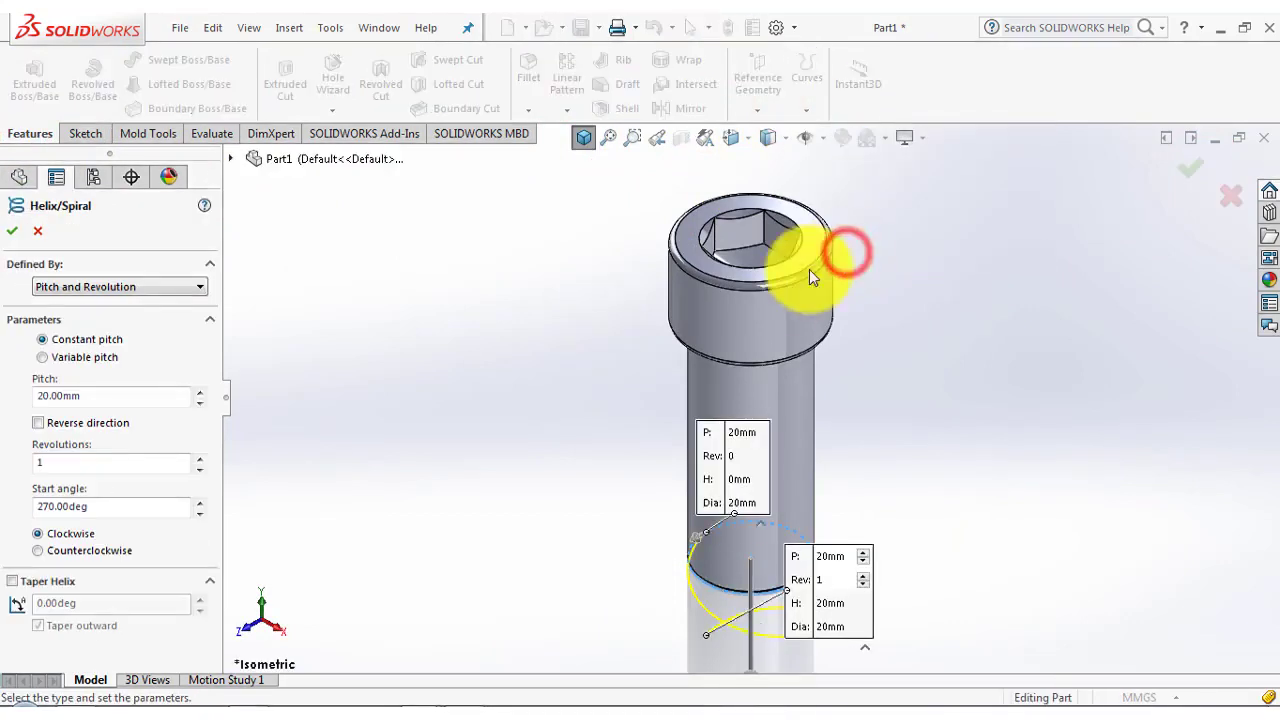
left_click(36, 423)
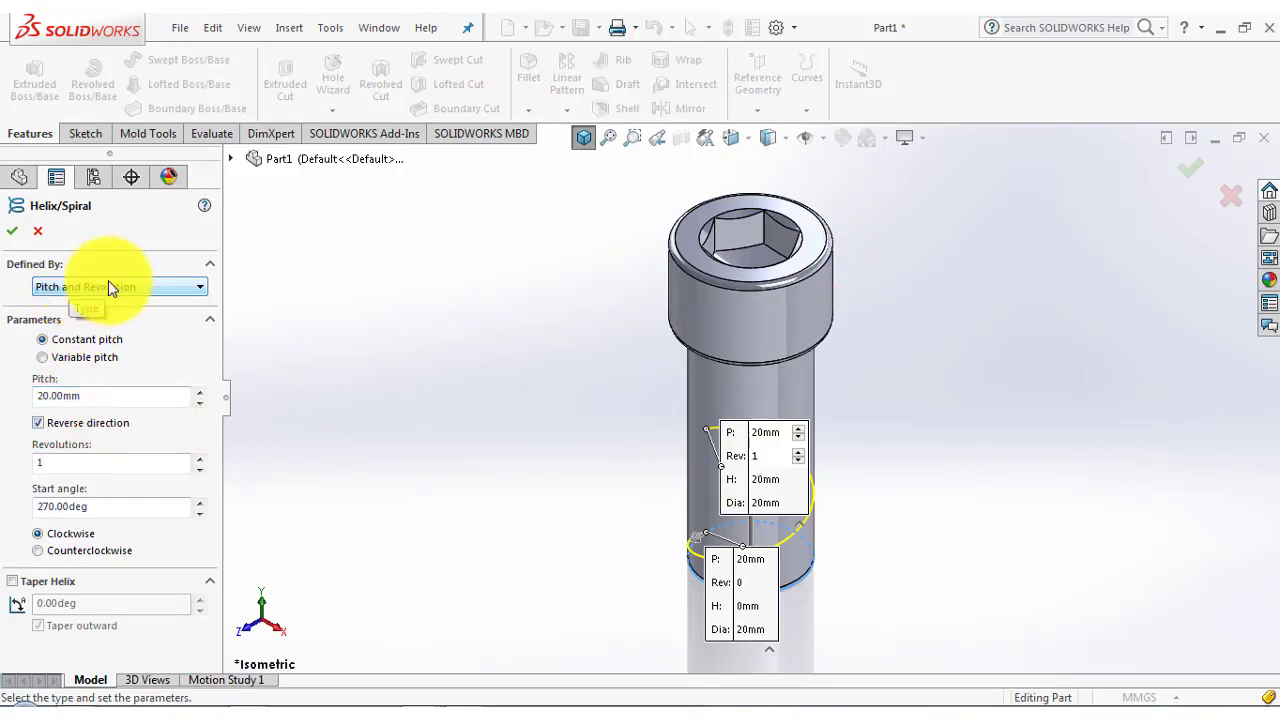
left_click(91, 398)
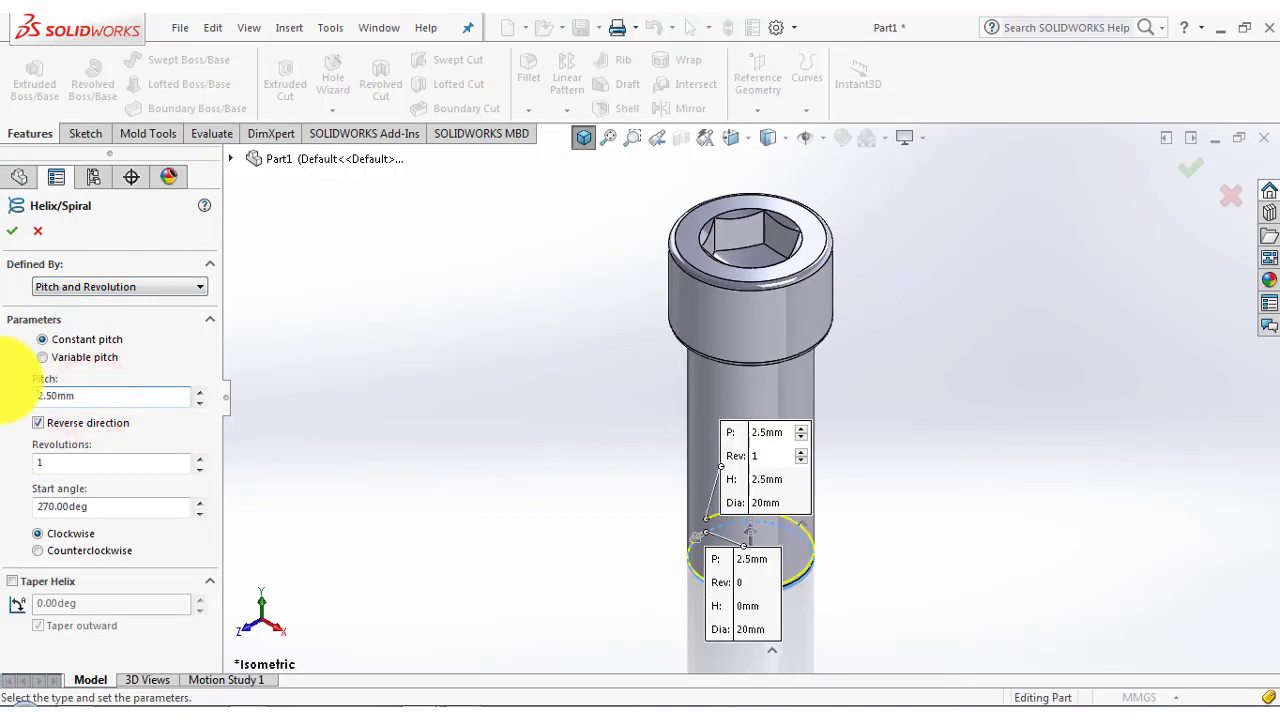
left_click(72, 462)
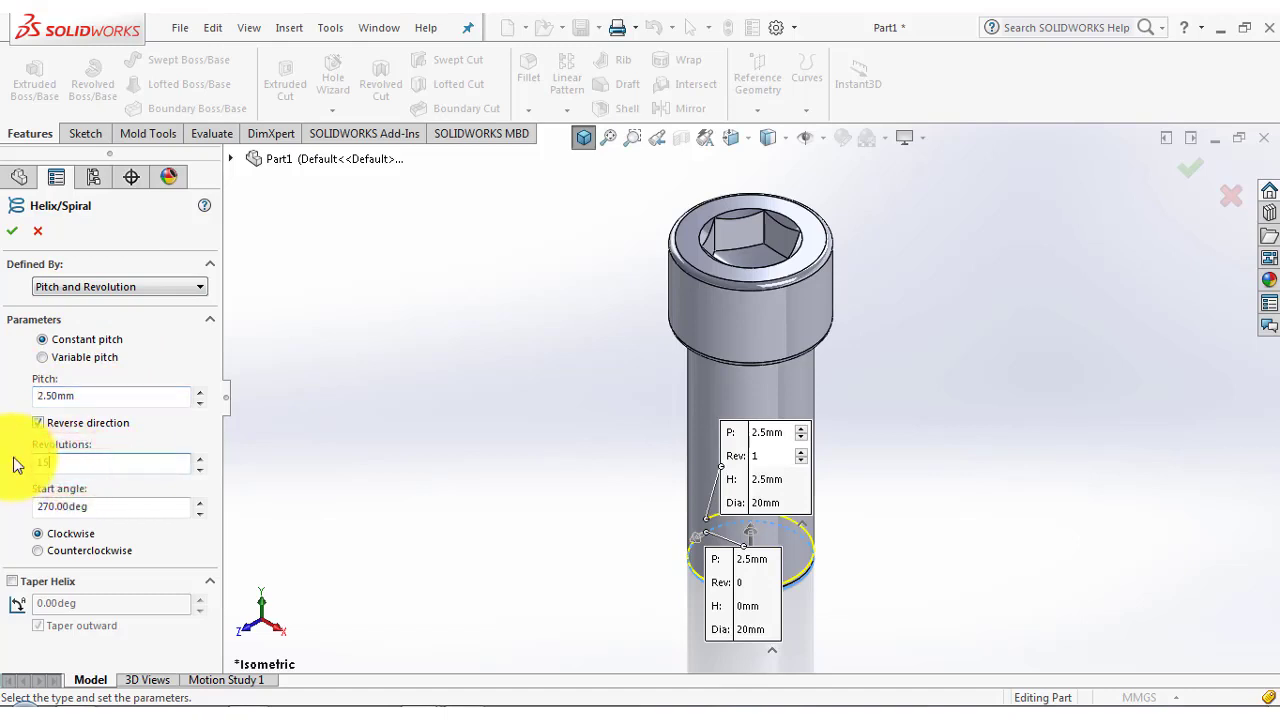
type("15")
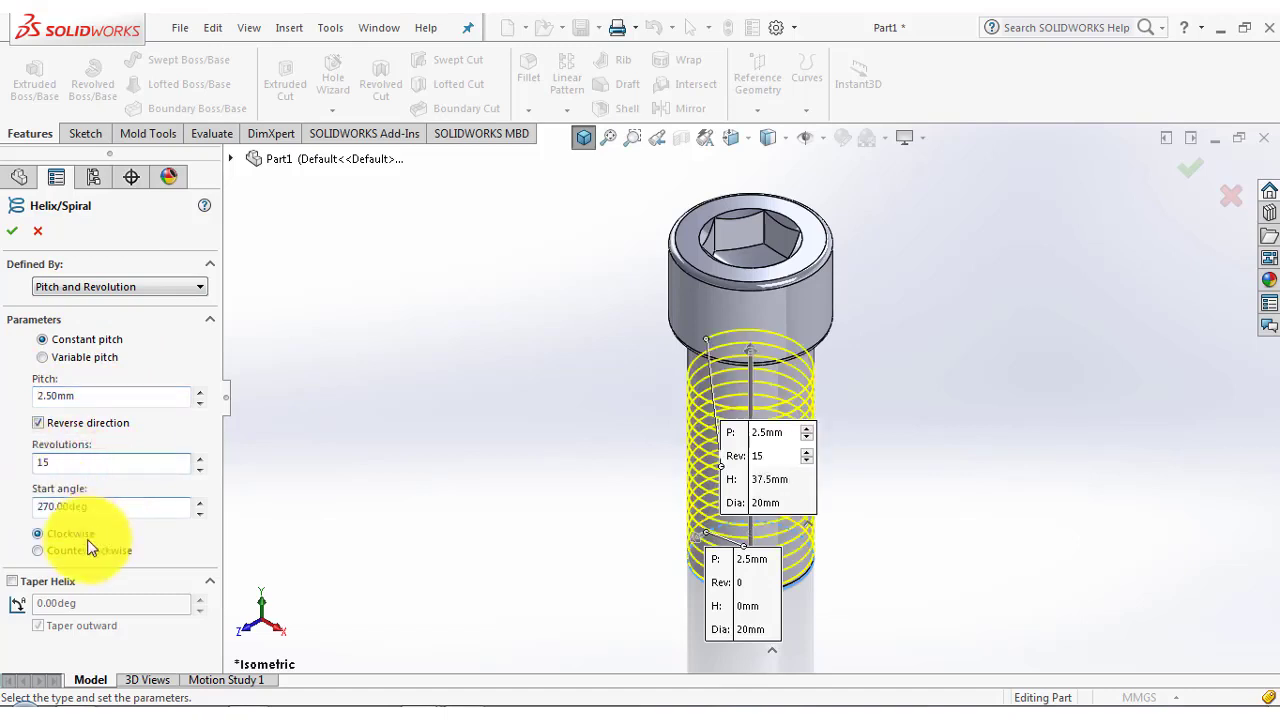
left_click(18, 234)
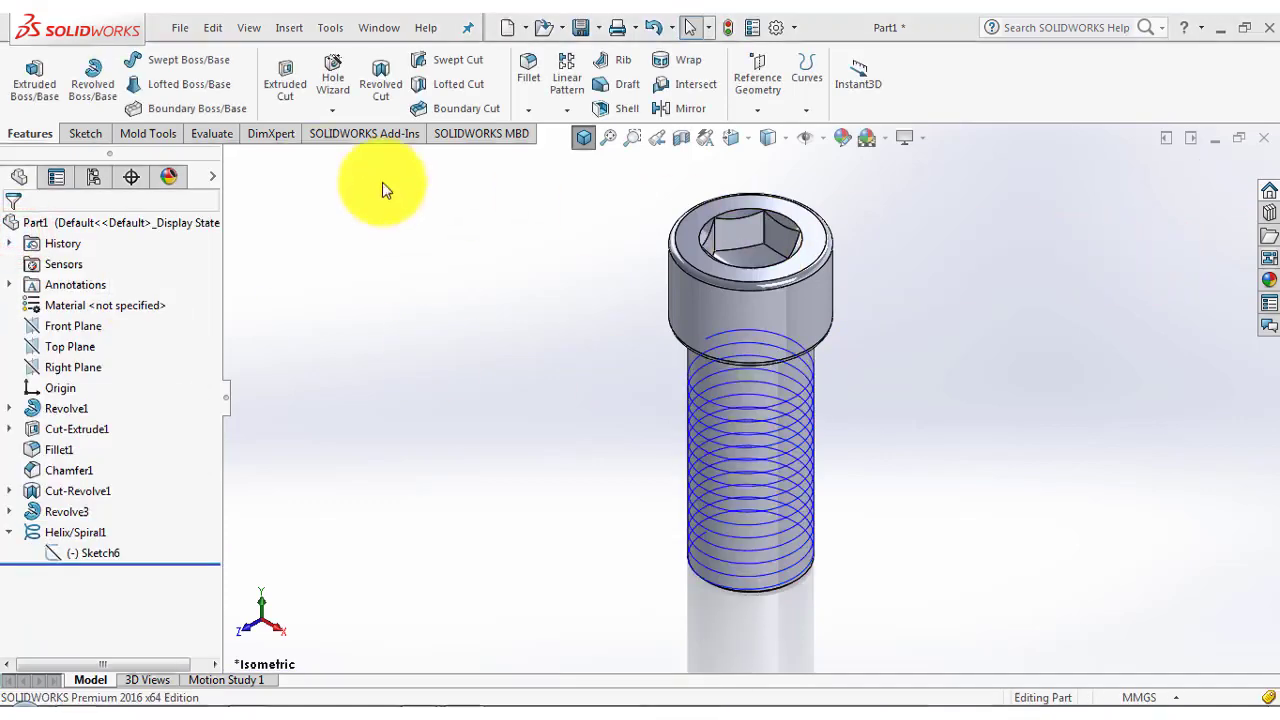
On the Front Plane, sketch a horizontal centerline about 6.9 mm long just below the shank's end, under the start of the helix
left_click(86, 135)
left_click(26, 86)
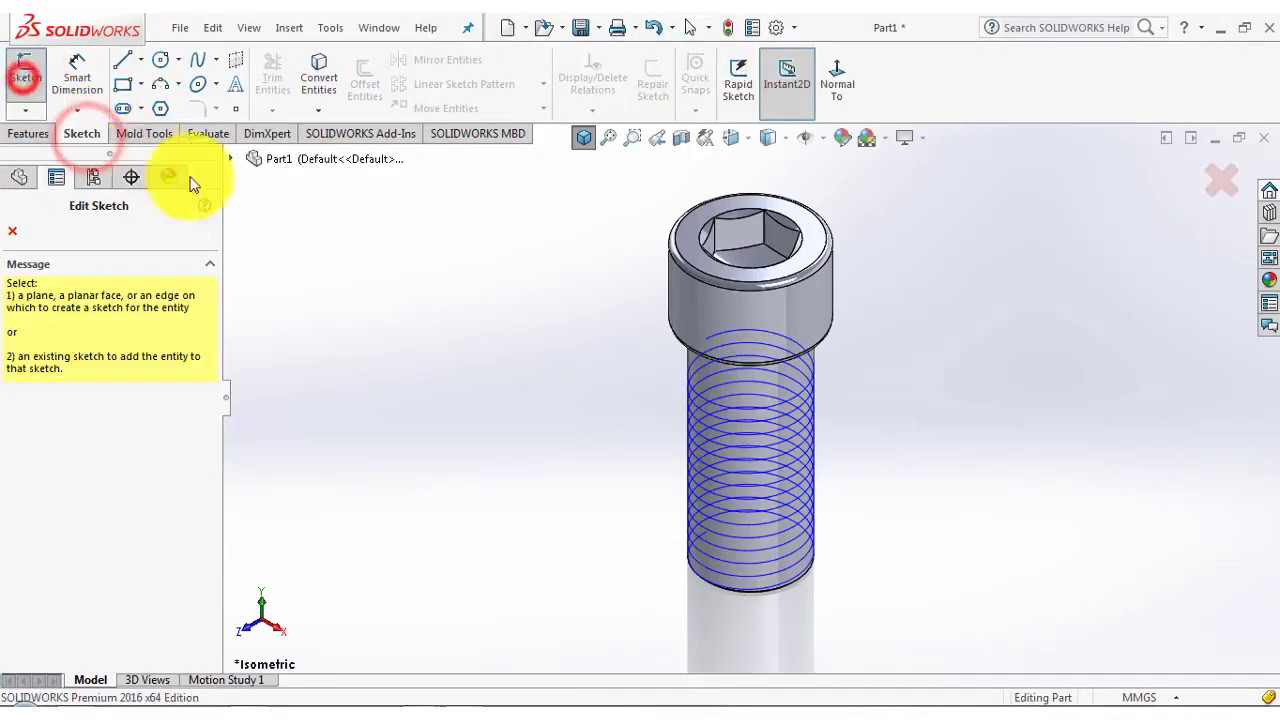
left_click(229, 159)
left_click(305, 264)
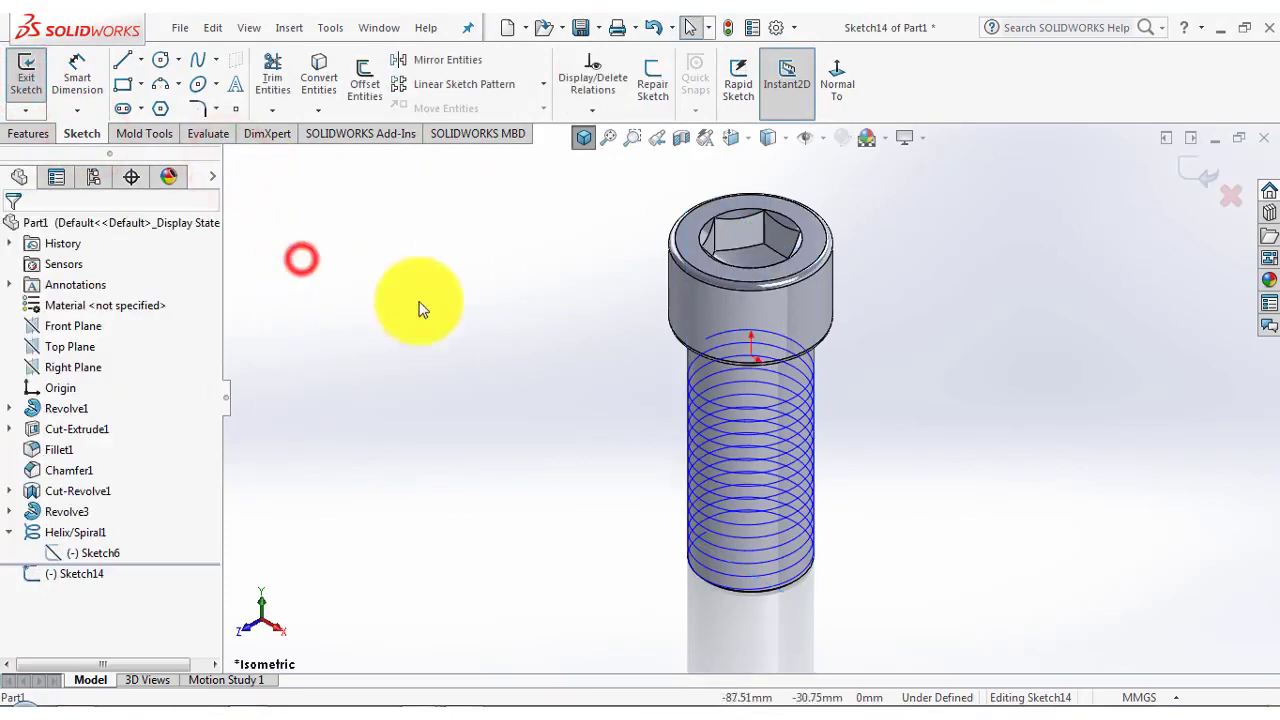
left_click(832, 85)
scroll(712, 657, "down", 5)
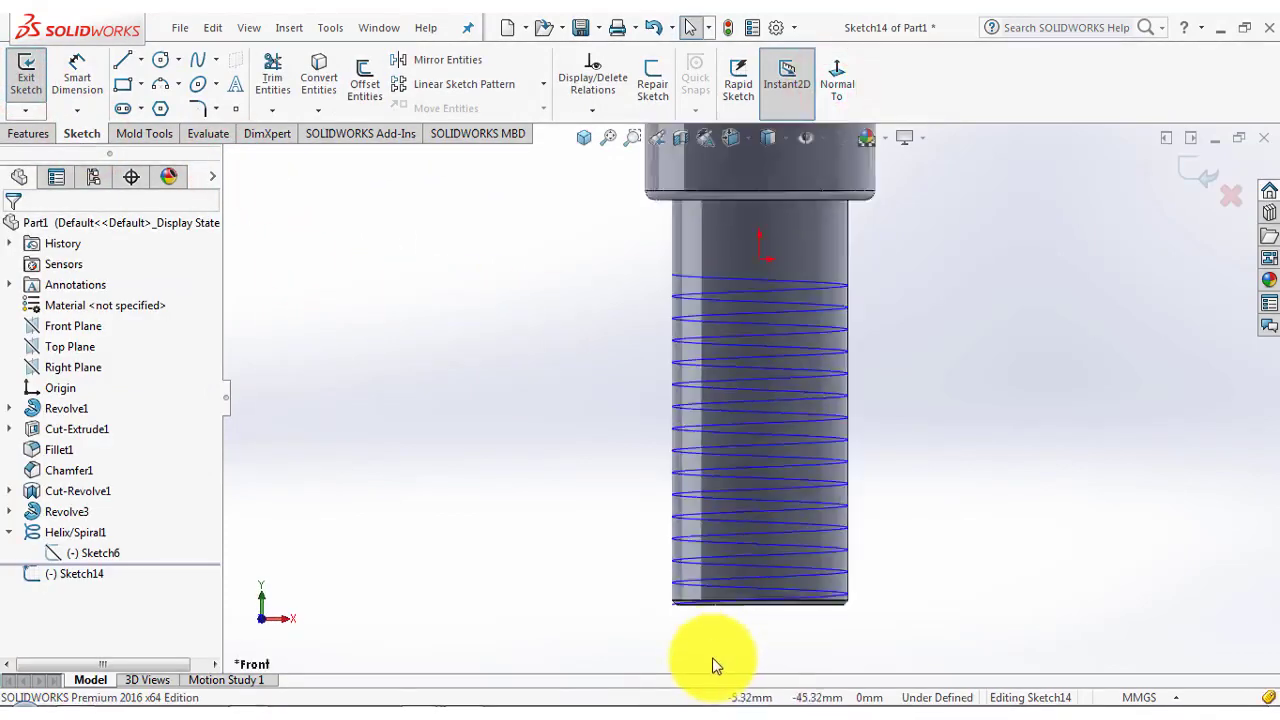
left_click(140, 60)
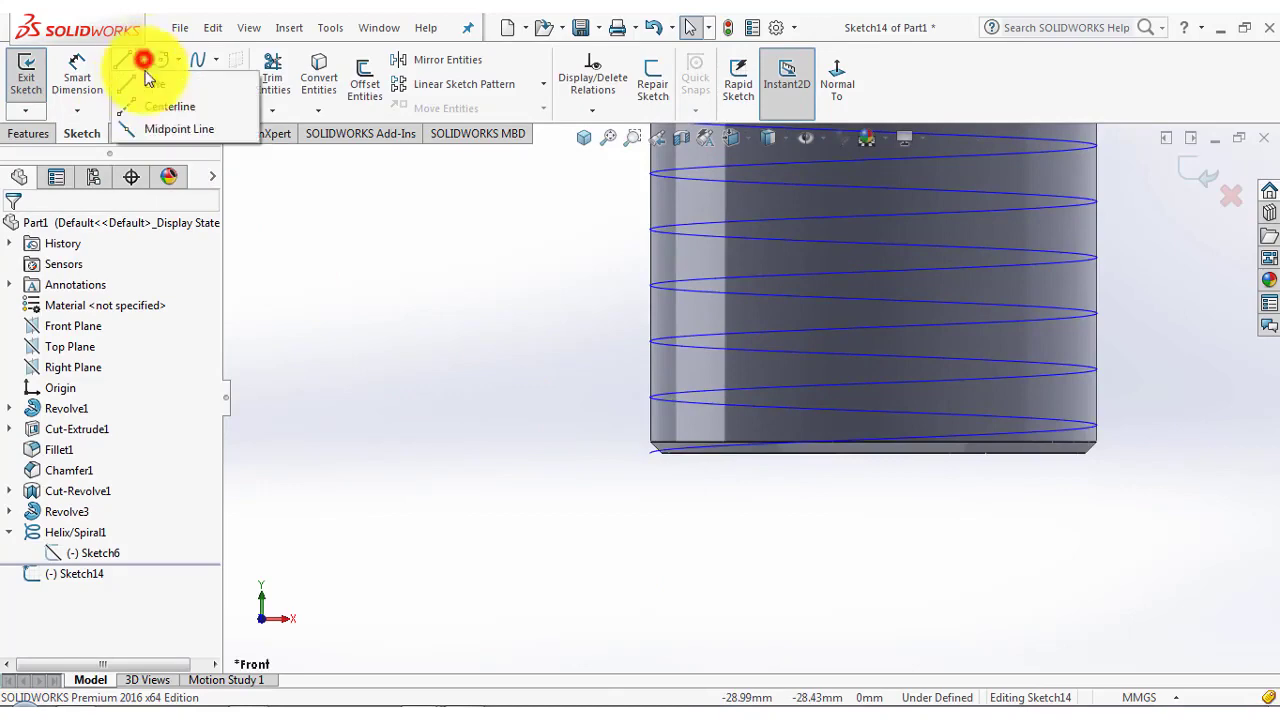
left_click(157, 104)
left_click(583, 497)
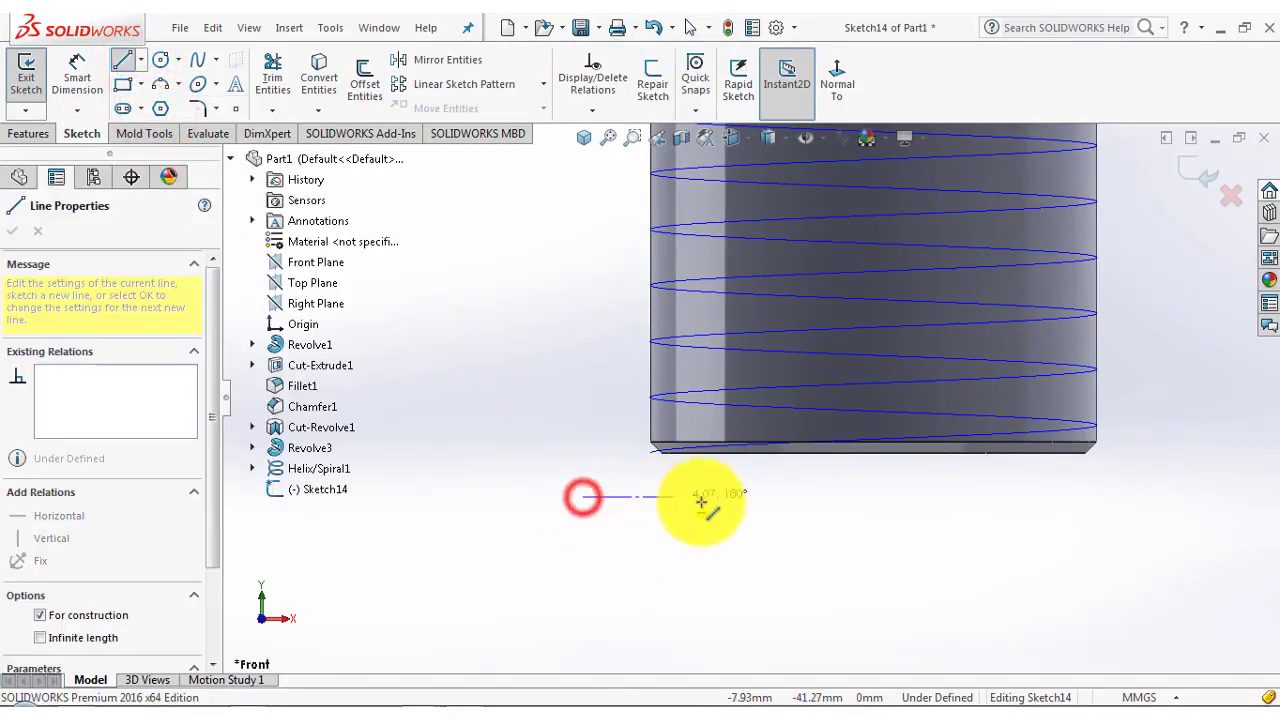
left_click(737, 497)
key("Escape")
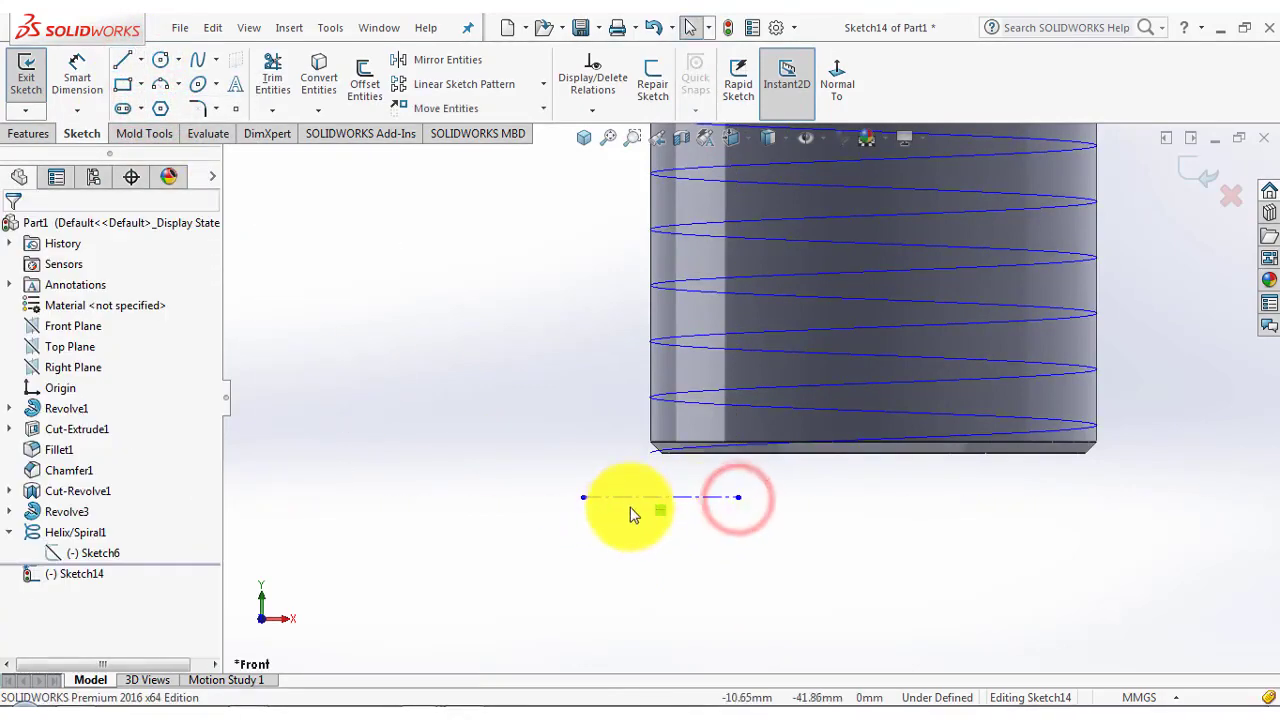
Add a perpendicular relation between the horizontal centerline and the helix
left_click(626, 498)
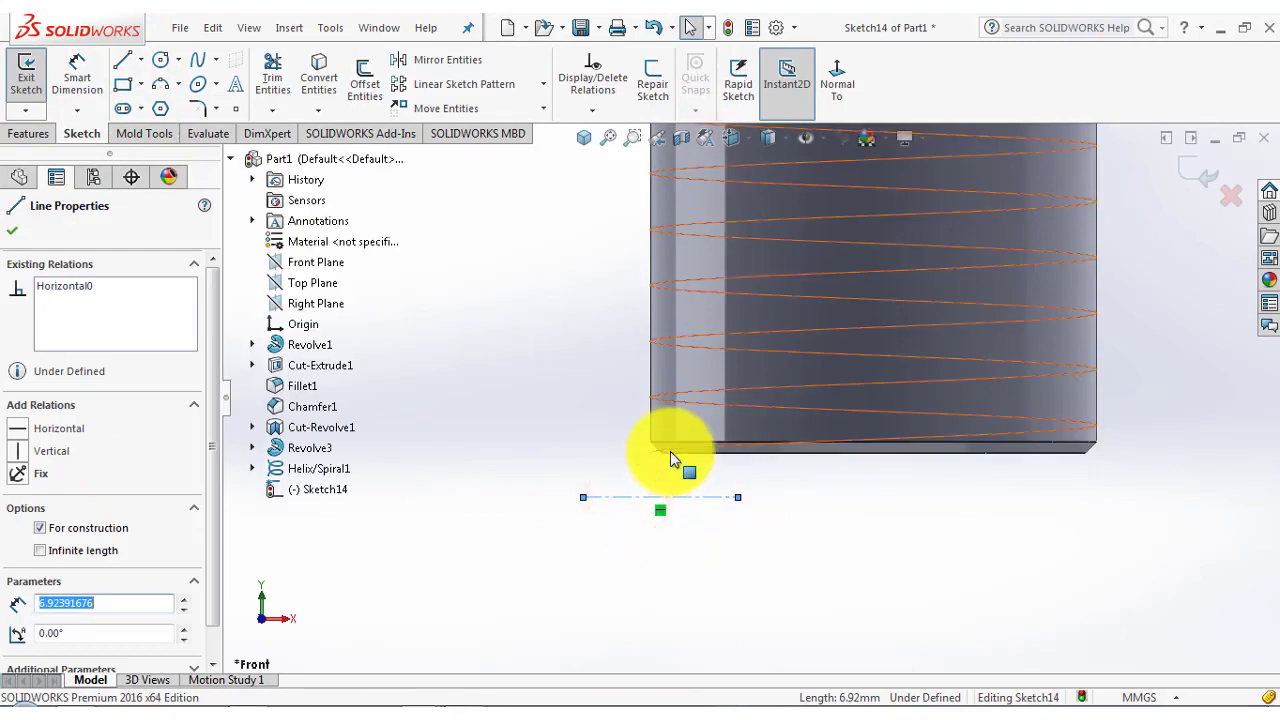
left_click(671, 456, "ctrl")
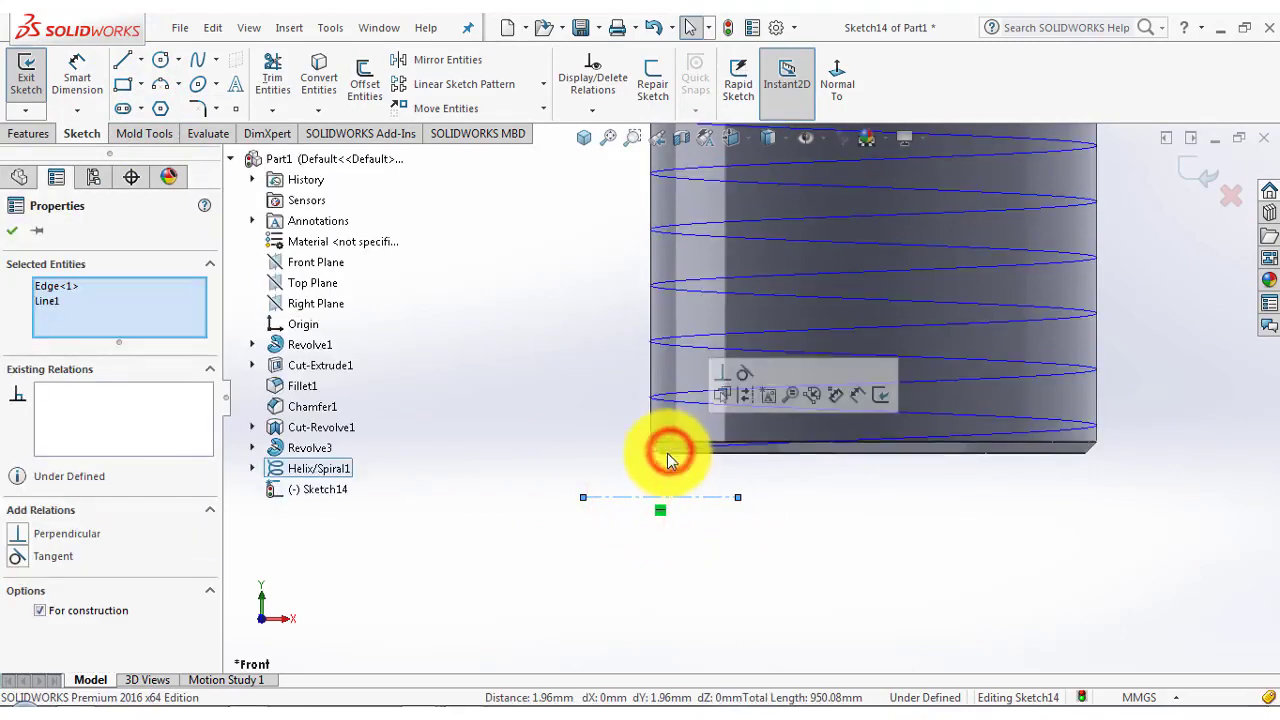
left_click(16, 534)
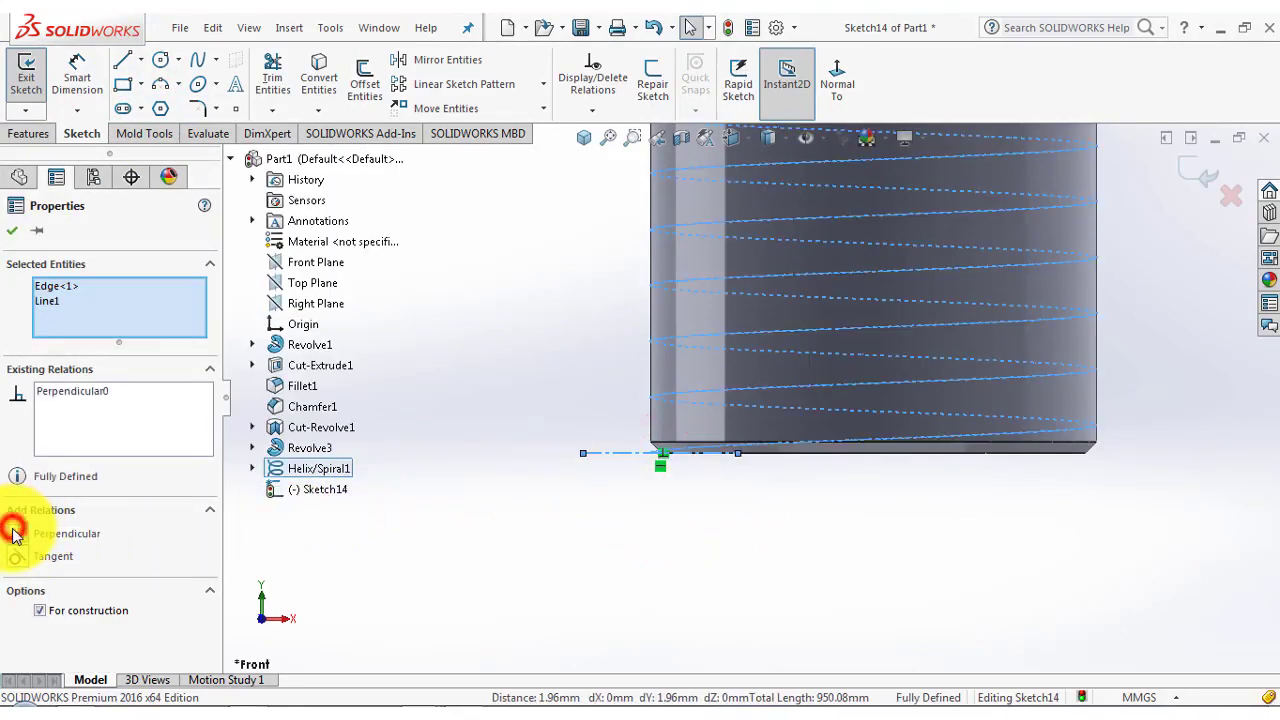
Sketch a triangle around an inscribed circle, centered on the centerline at the shank's chamfered end, with sides about 3.9 mm long
left_click(13, 236)
left_click(563, 354)
scroll(660, 455, "down", 4)
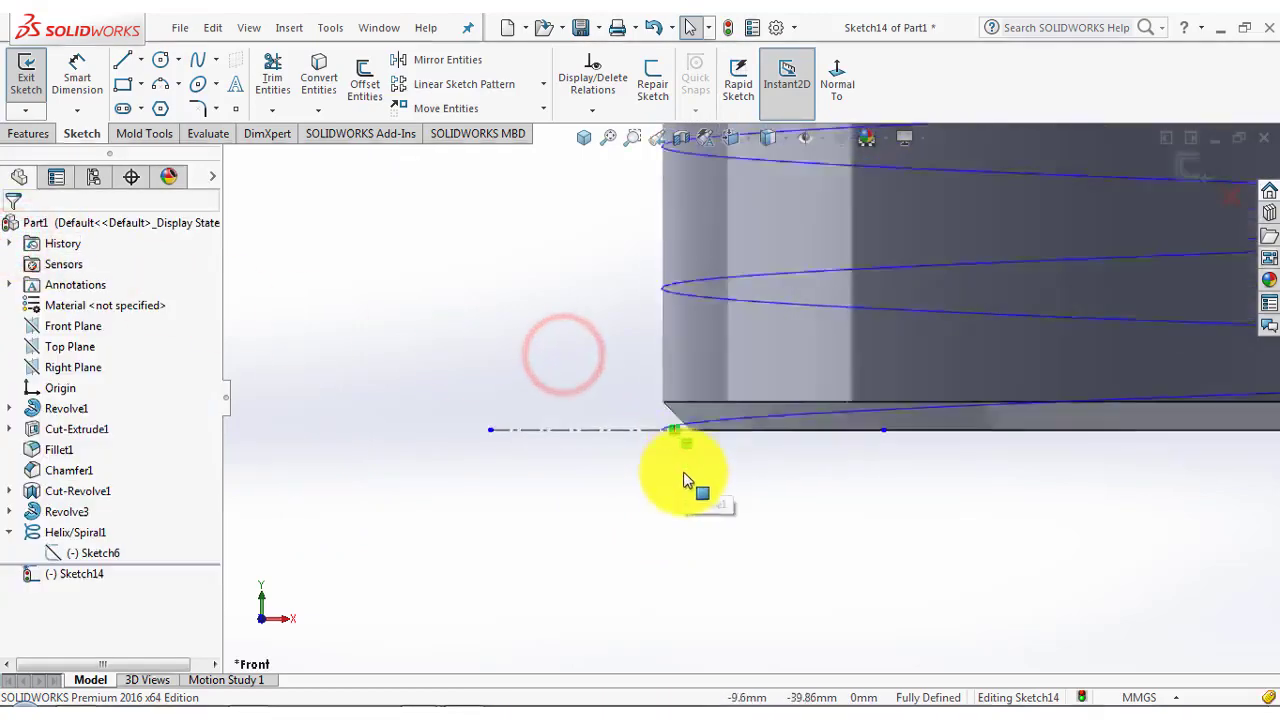
scroll(684, 480, "down", 1)
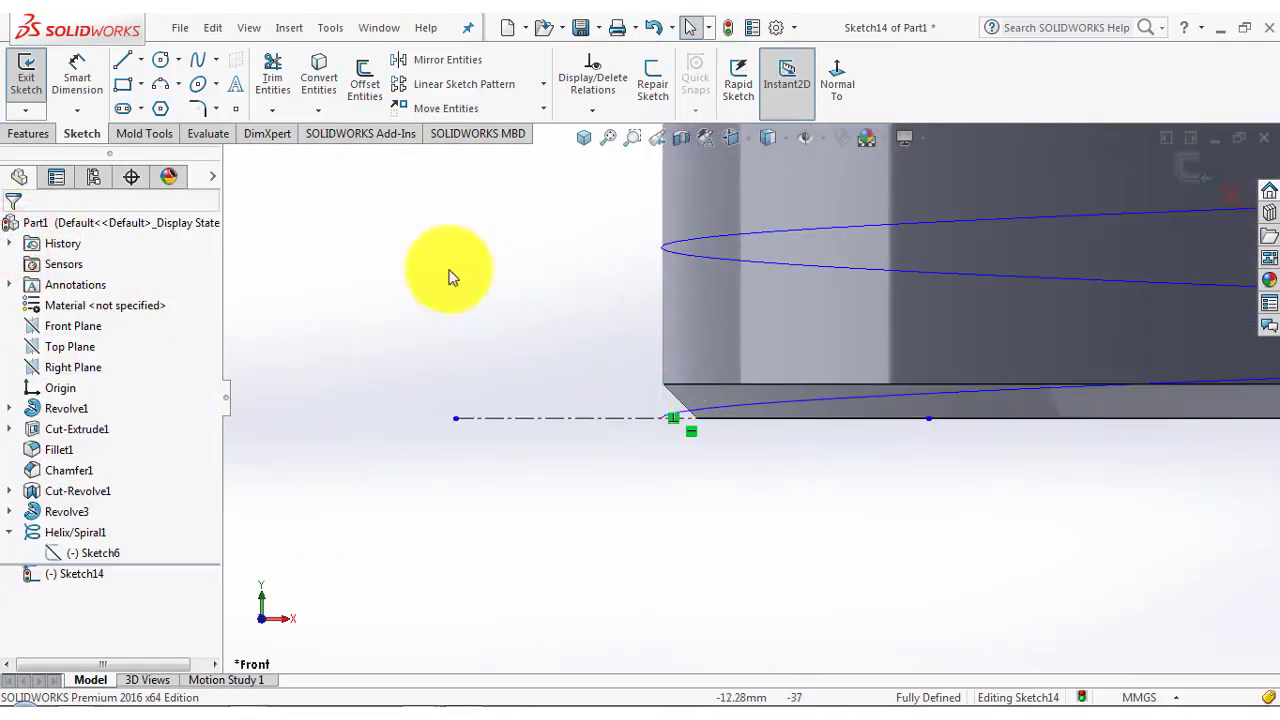
left_click(163, 108)
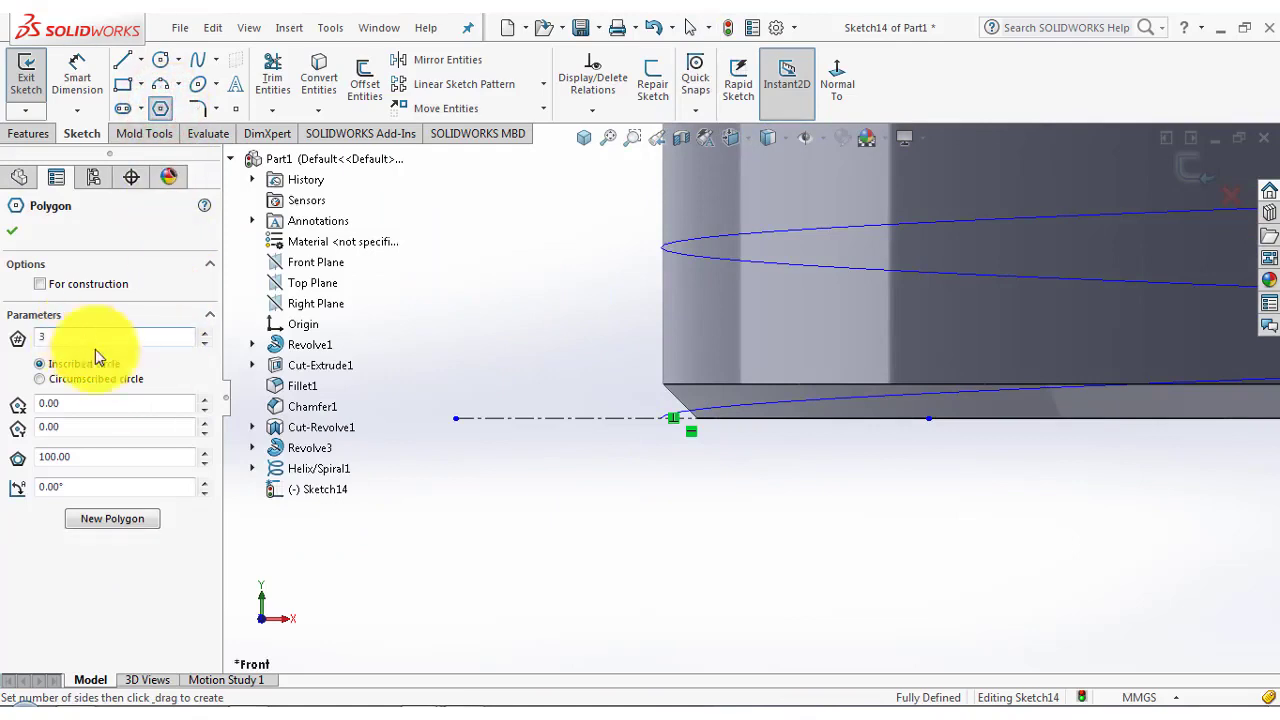
left_click(730, 424)
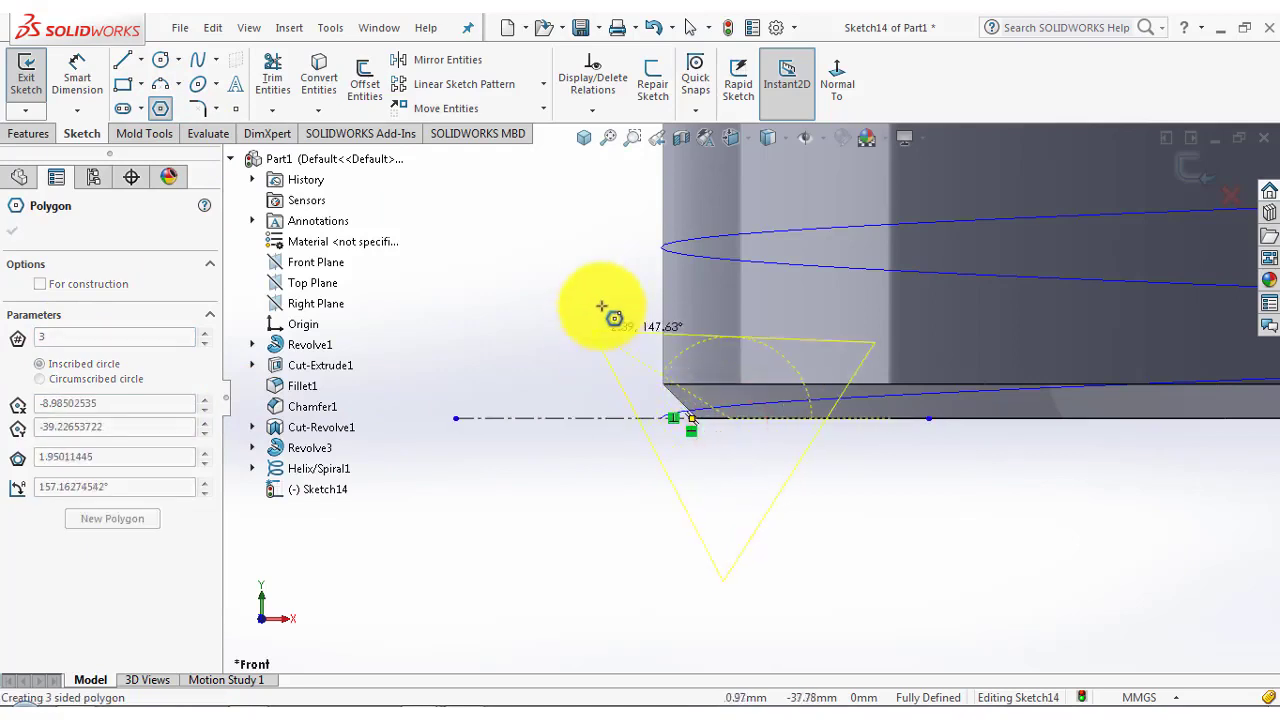
left_click(655, 285)
key("Escape")
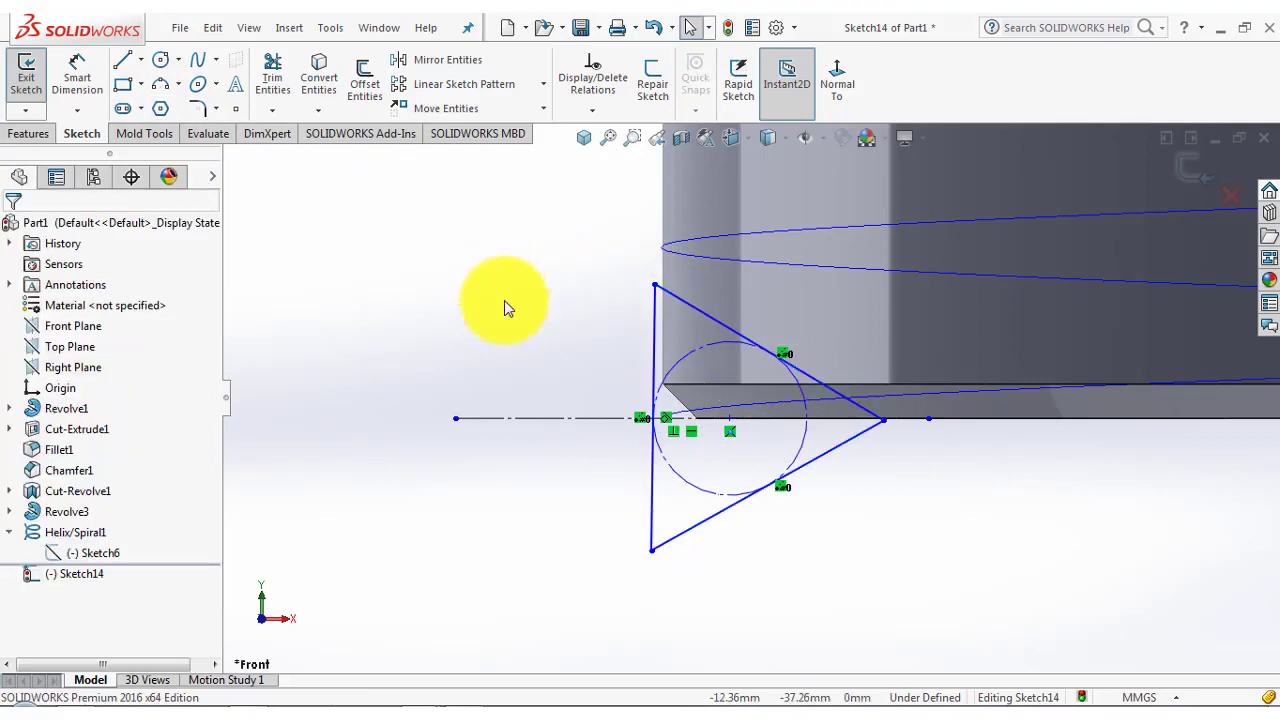
Add a vertical relation to the triangle's outer side, opposite the vertex pointing into the shank
left_click(655, 320)
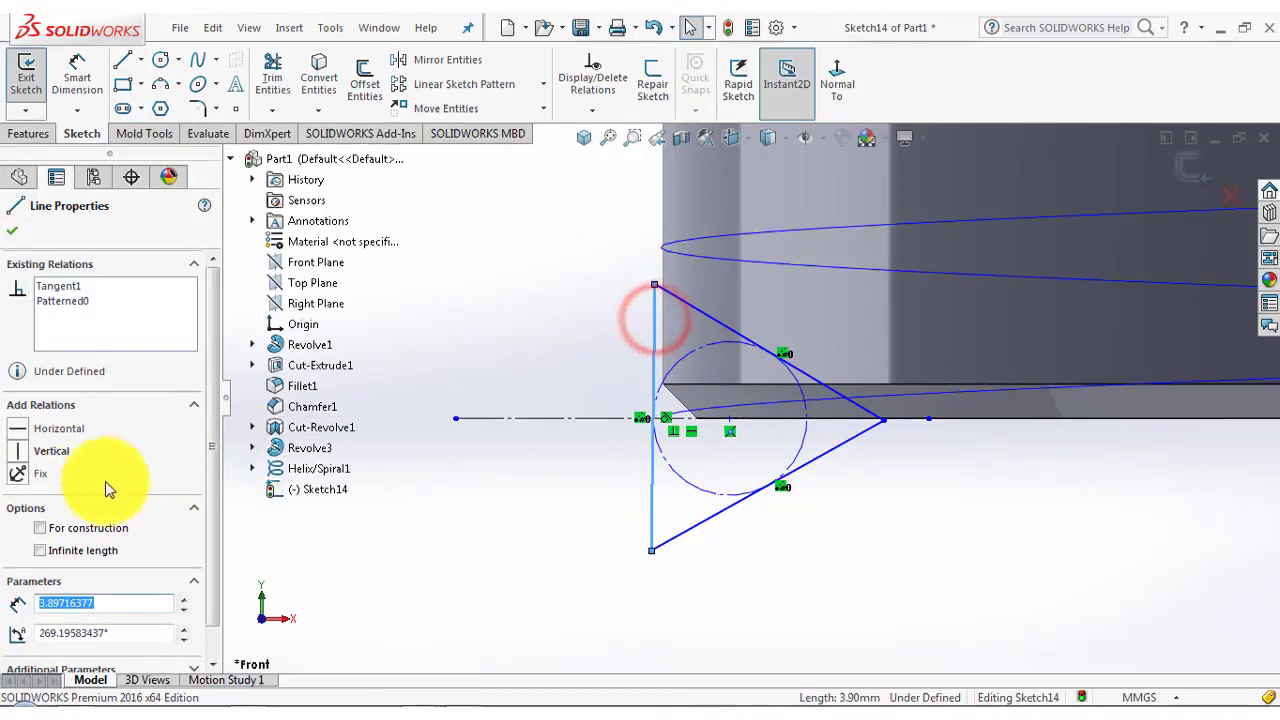
left_click(27, 451)
left_click(12, 230)
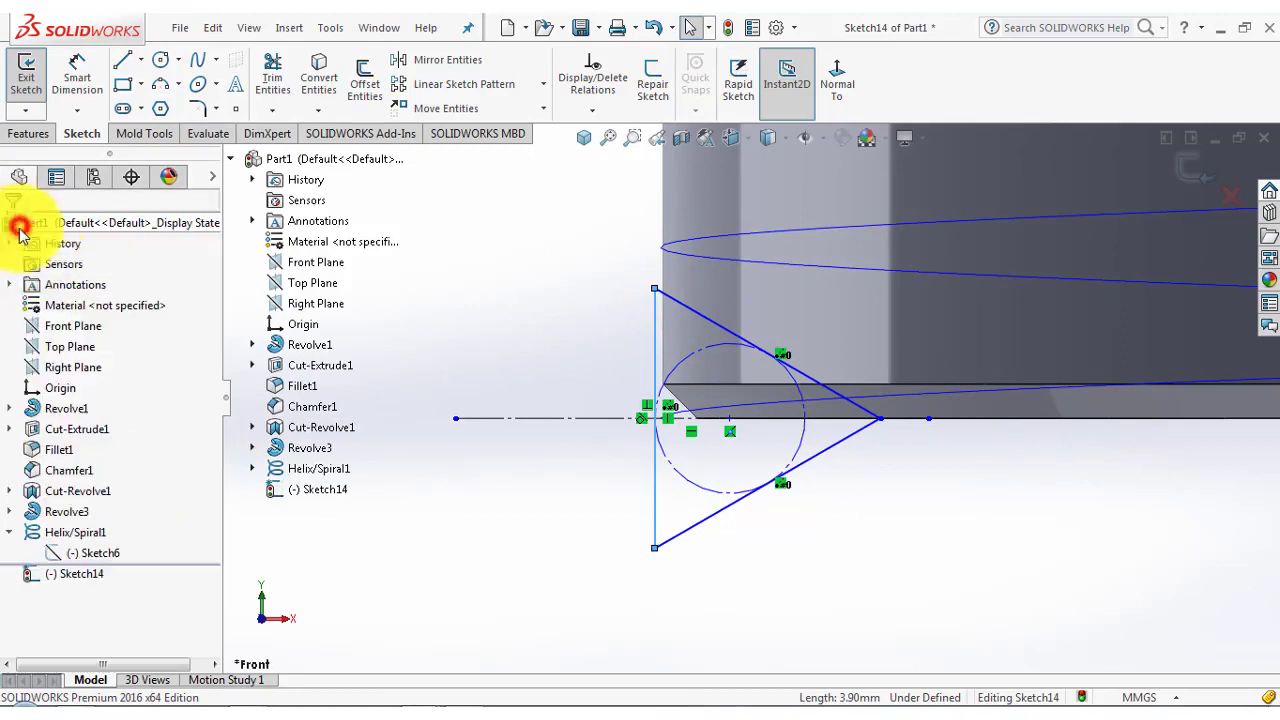
left_click(336, 210)
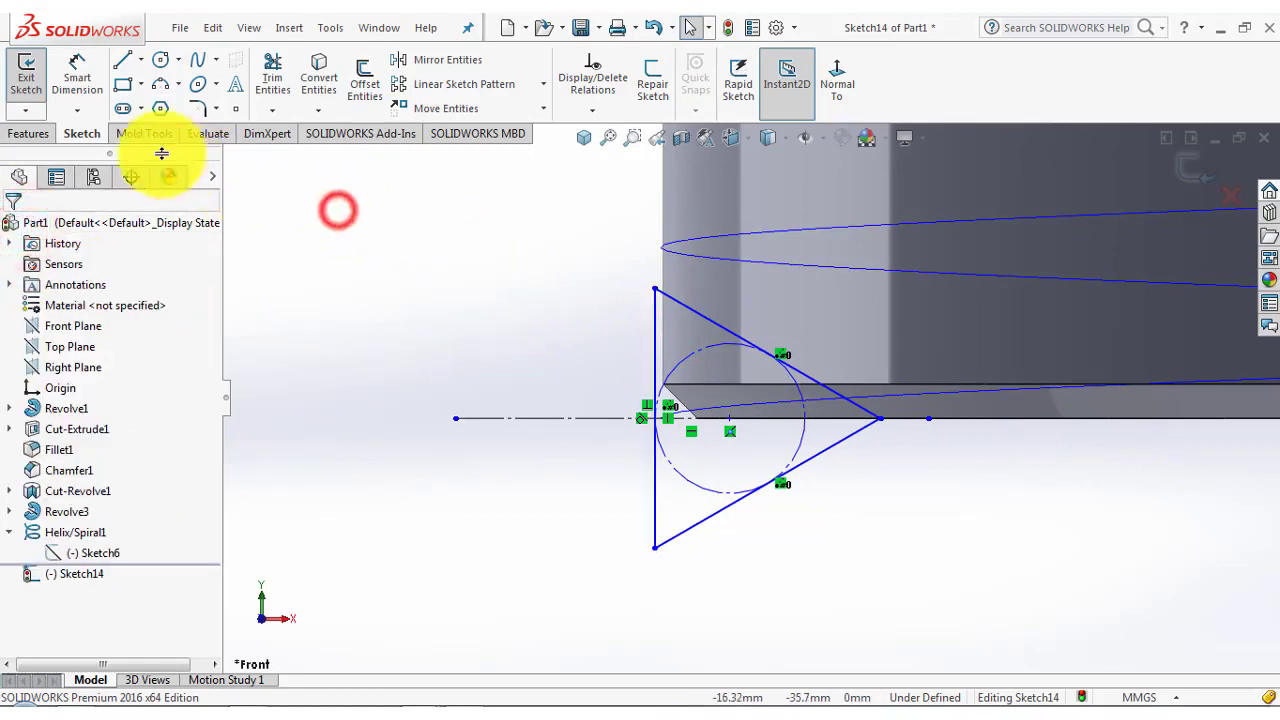
Dimension the distance between the triangle's vertical side and the shank's outer edge as 0.13 mm
left_click(70, 85)
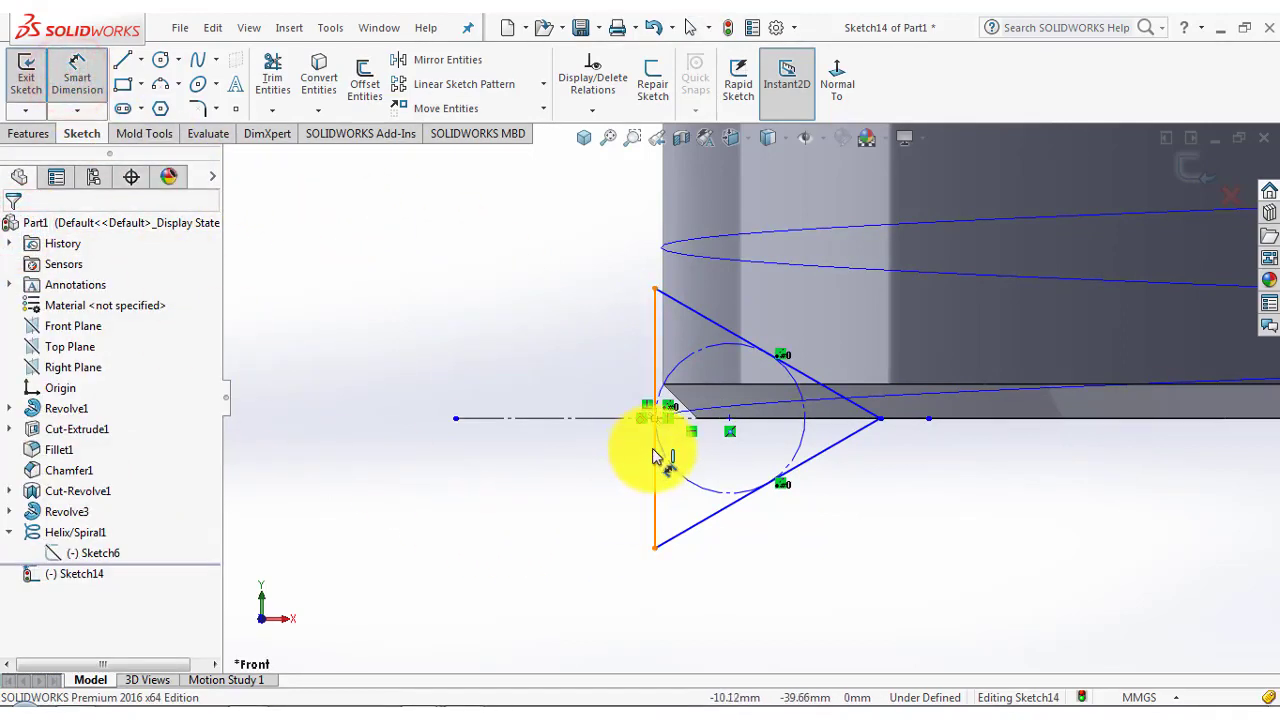
left_click(652, 322)
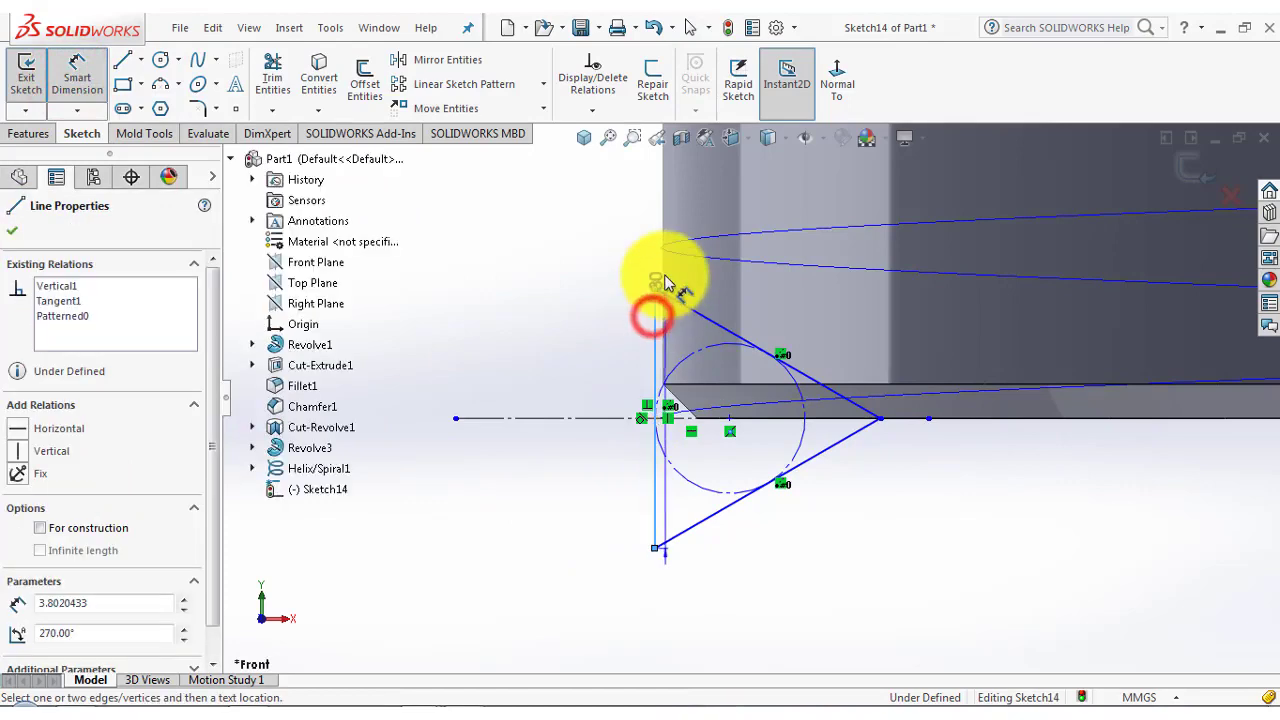
left_click(661, 203)
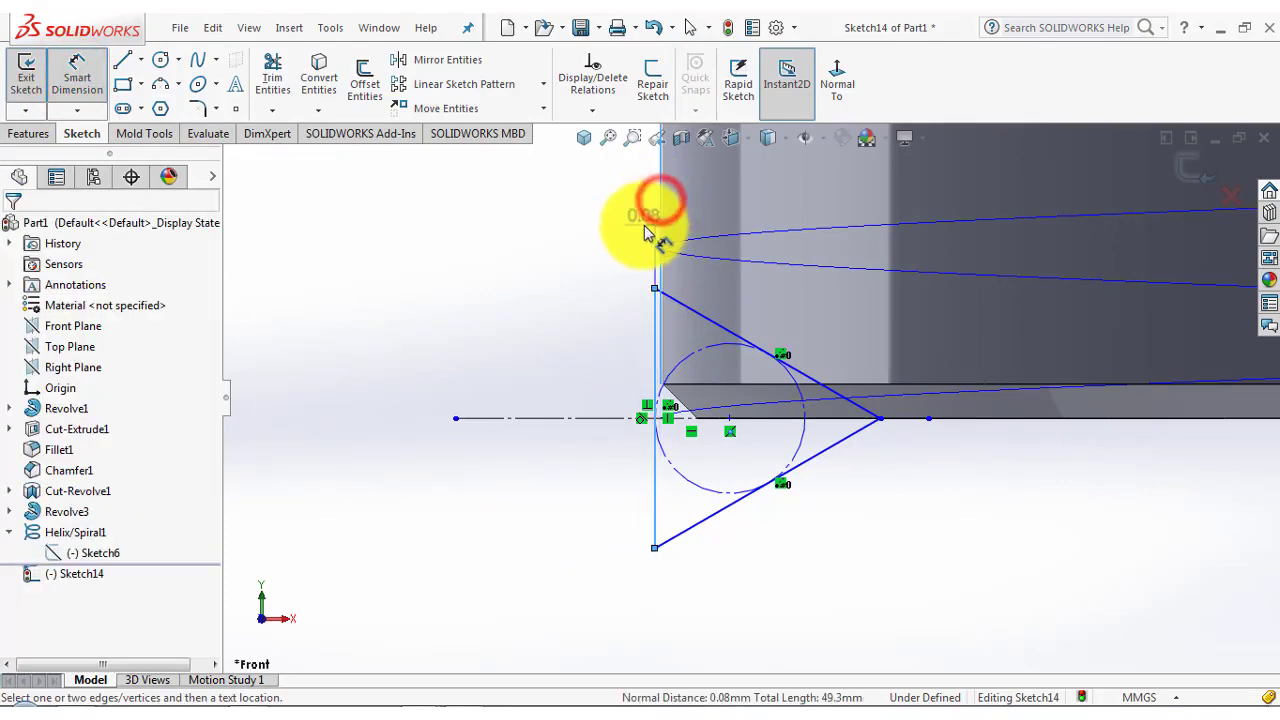
left_click(645, 232)
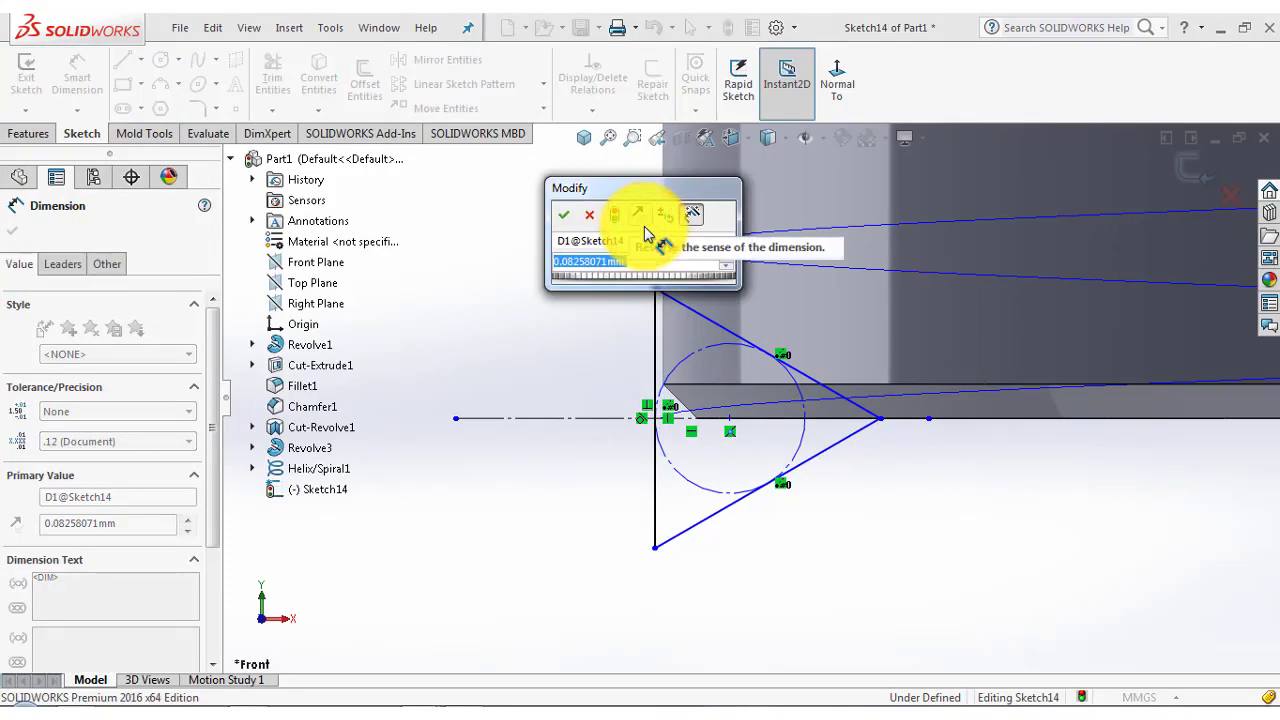
key("BackSpace")
type("0.13")
key("Return")
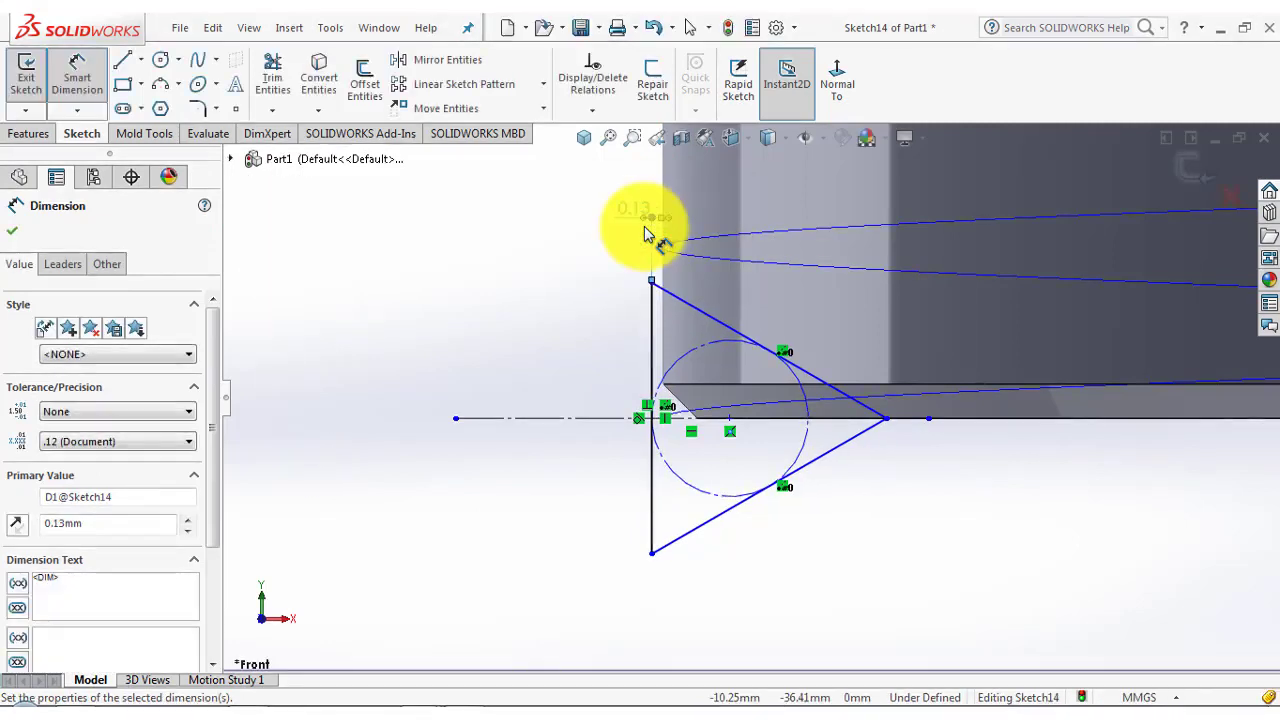
left_click(563, 262)
Dimension the triangle's height from its vertical side to the opposite vertex as 1.53 mm, and finish the sketch
left_click(652, 467)
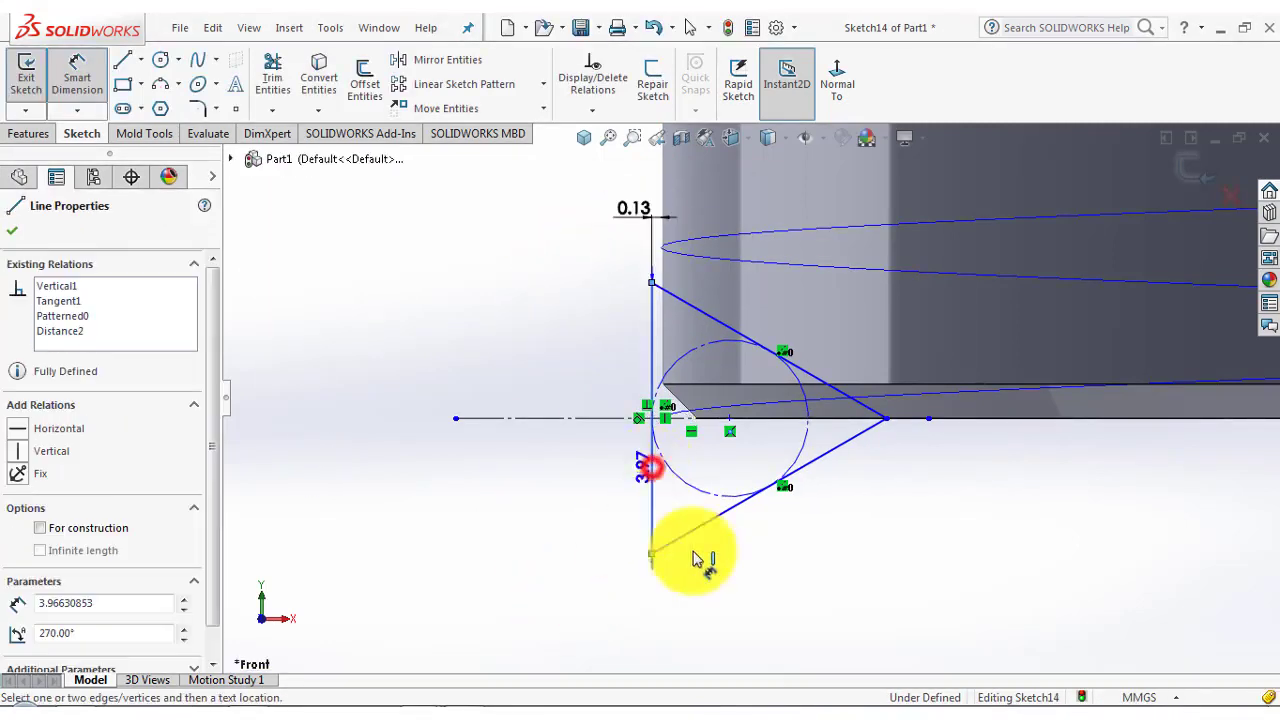
left_click(886, 420)
left_click(797, 588)
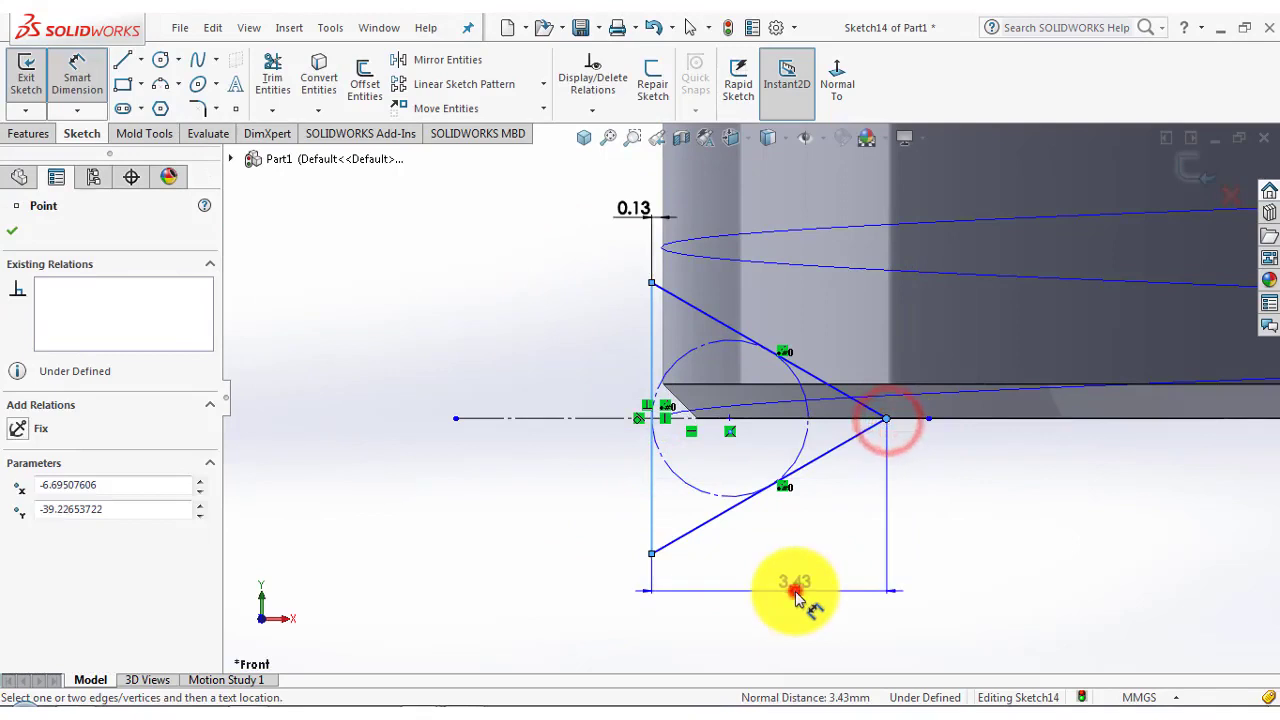
type("0.13")
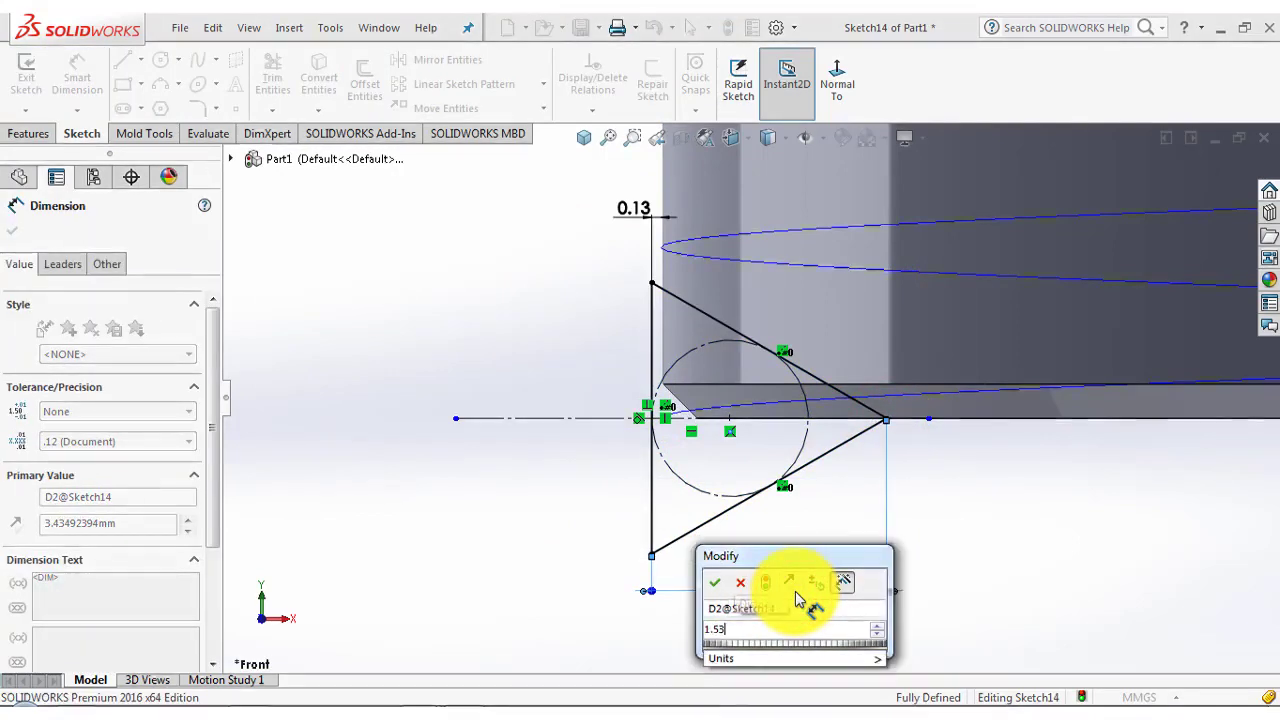
key("Return")
left_click(537, 337)
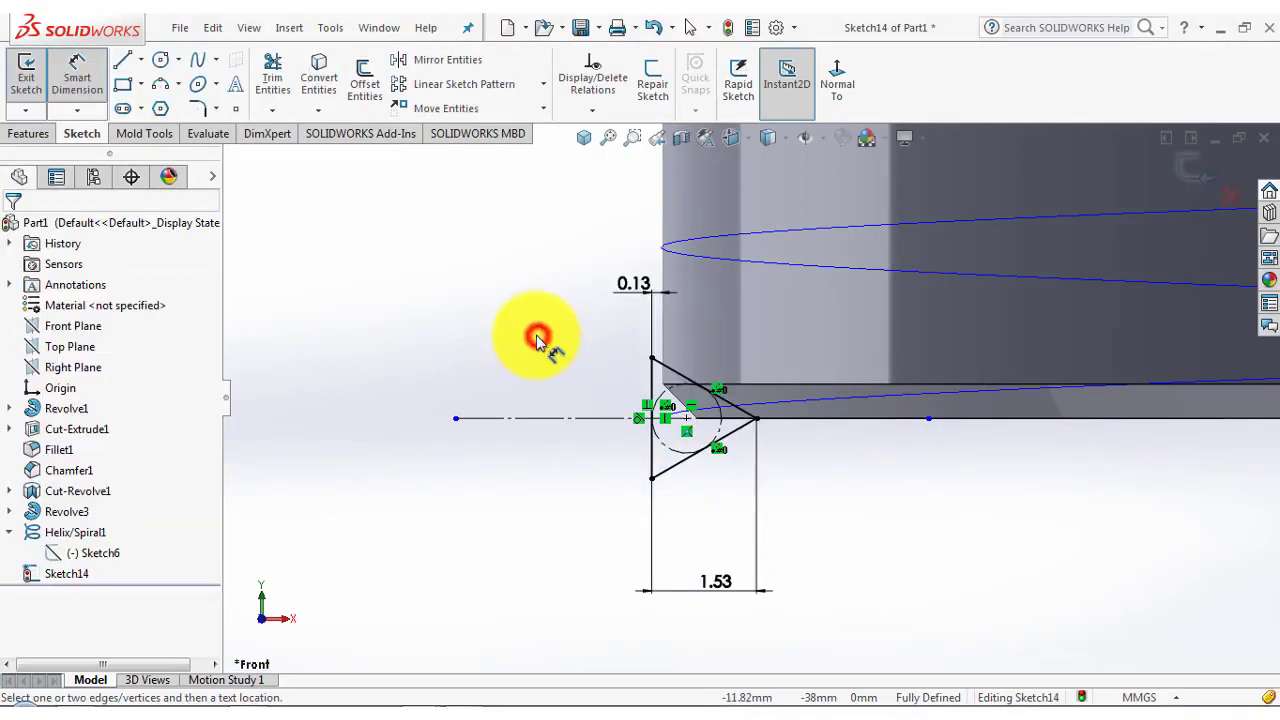
left_click(75, 80)
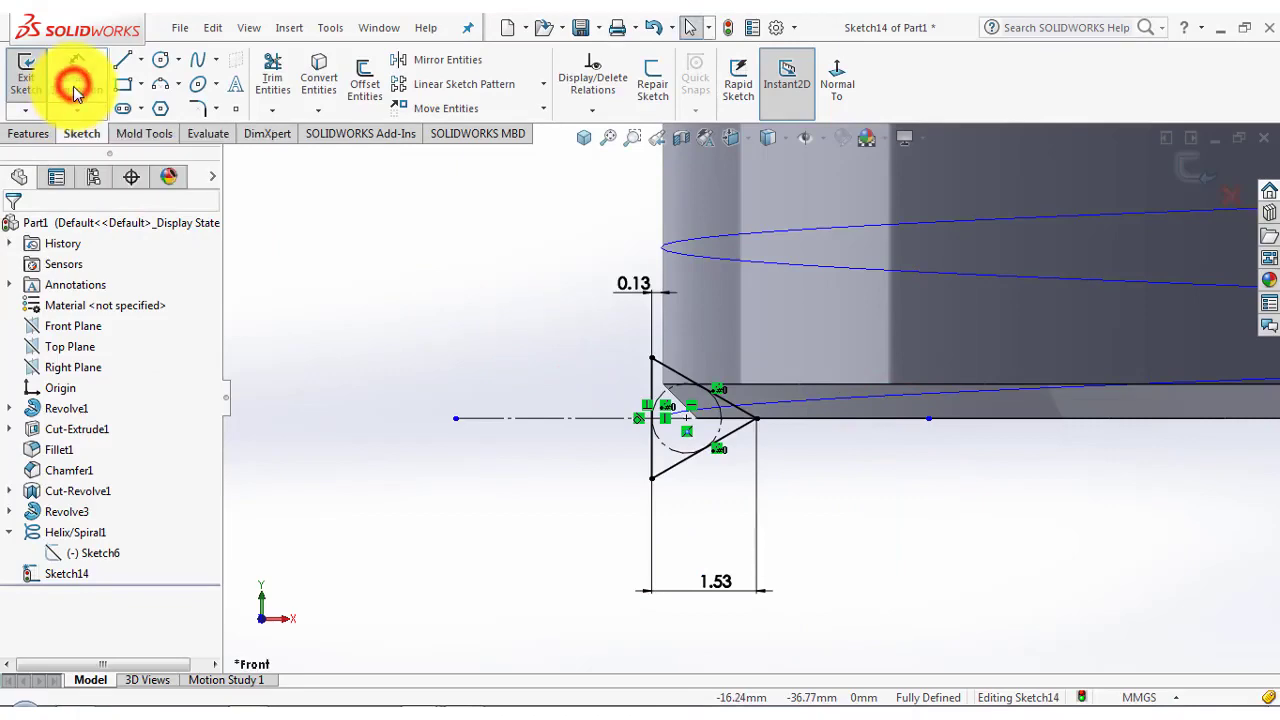
left_click(25, 77)
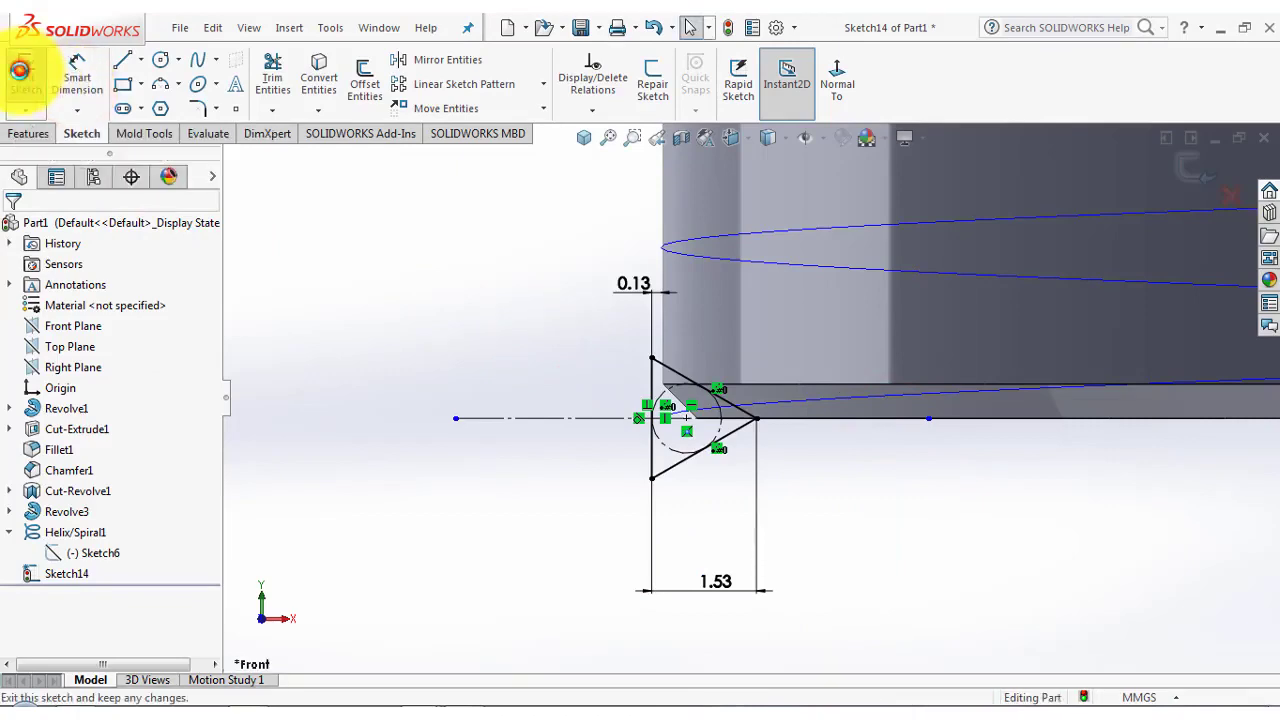
Create a swept cut with the triangle sketch as profile and the helix as path to cut the thread into the shank
left_click(592, 136)
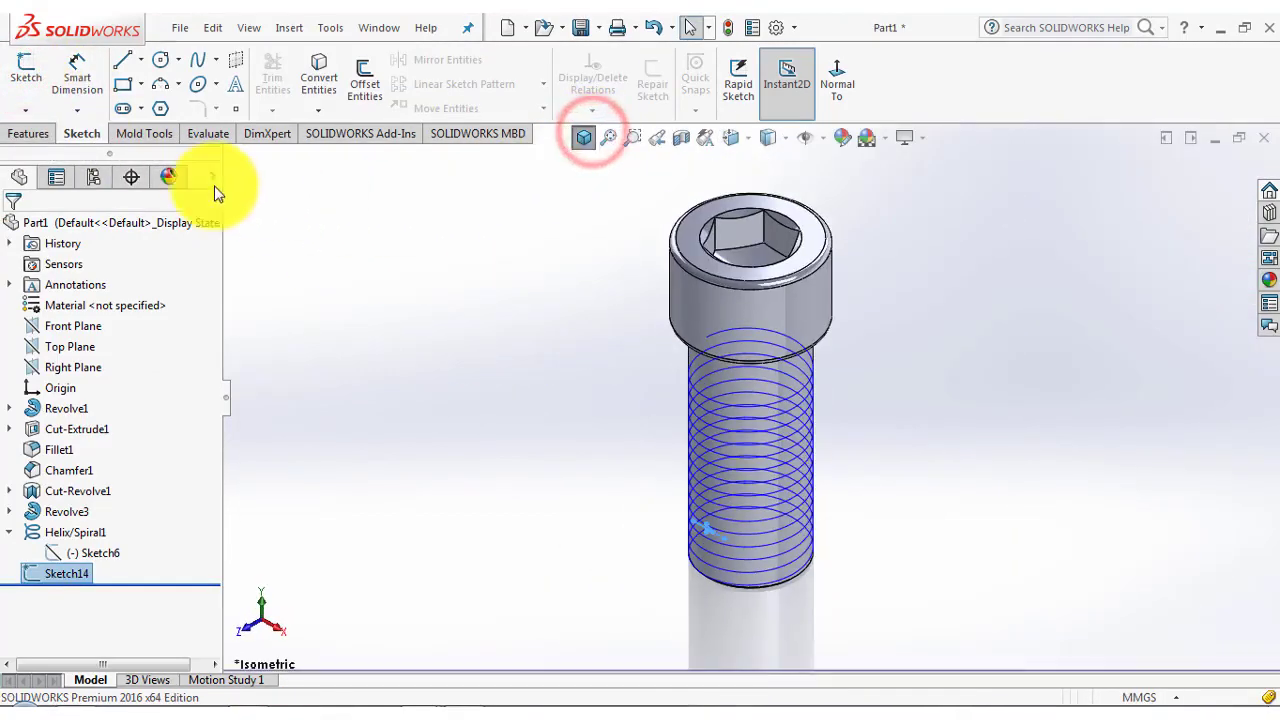
left_click(24, 136)
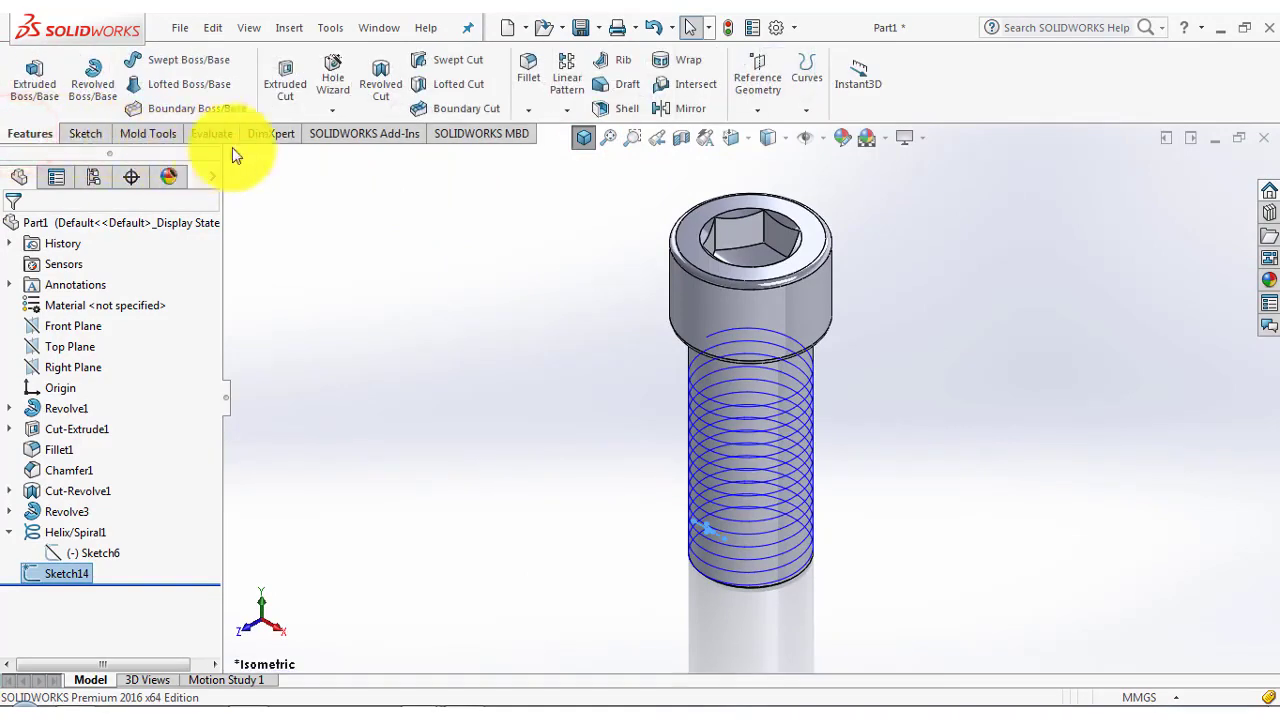
left_click(457, 57)
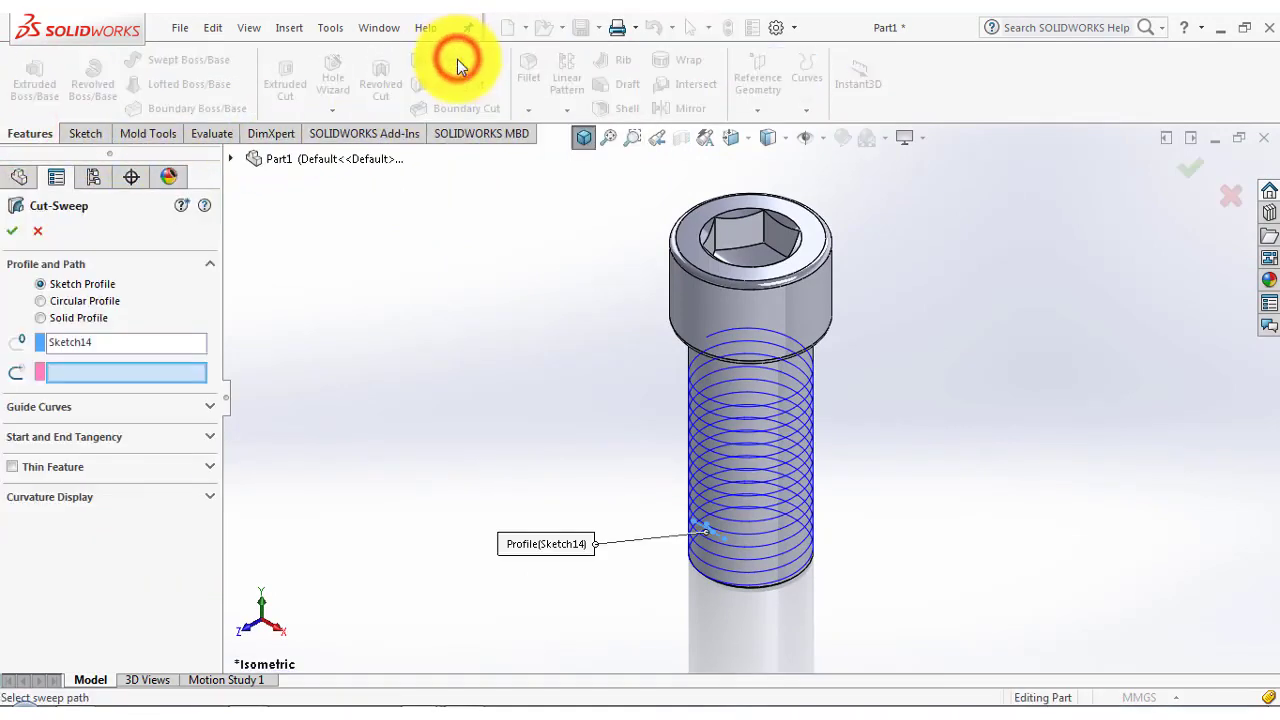
left_click(233, 158)
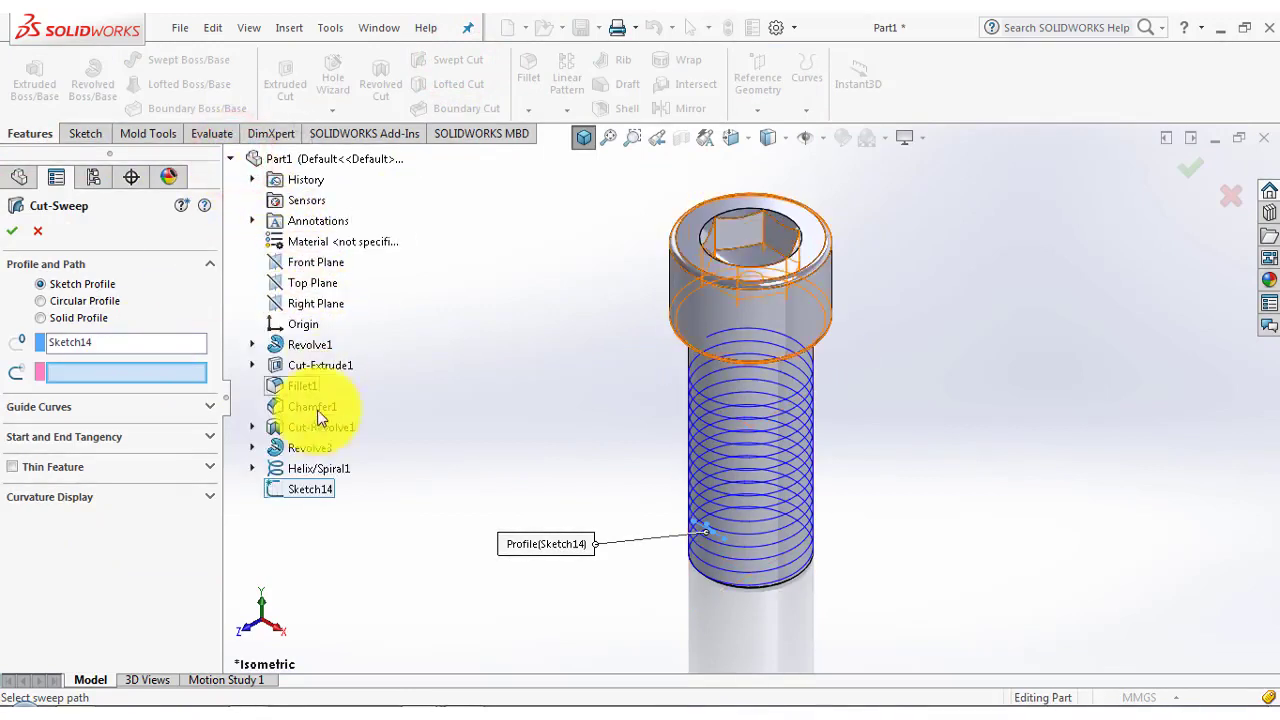
left_click(316, 470)
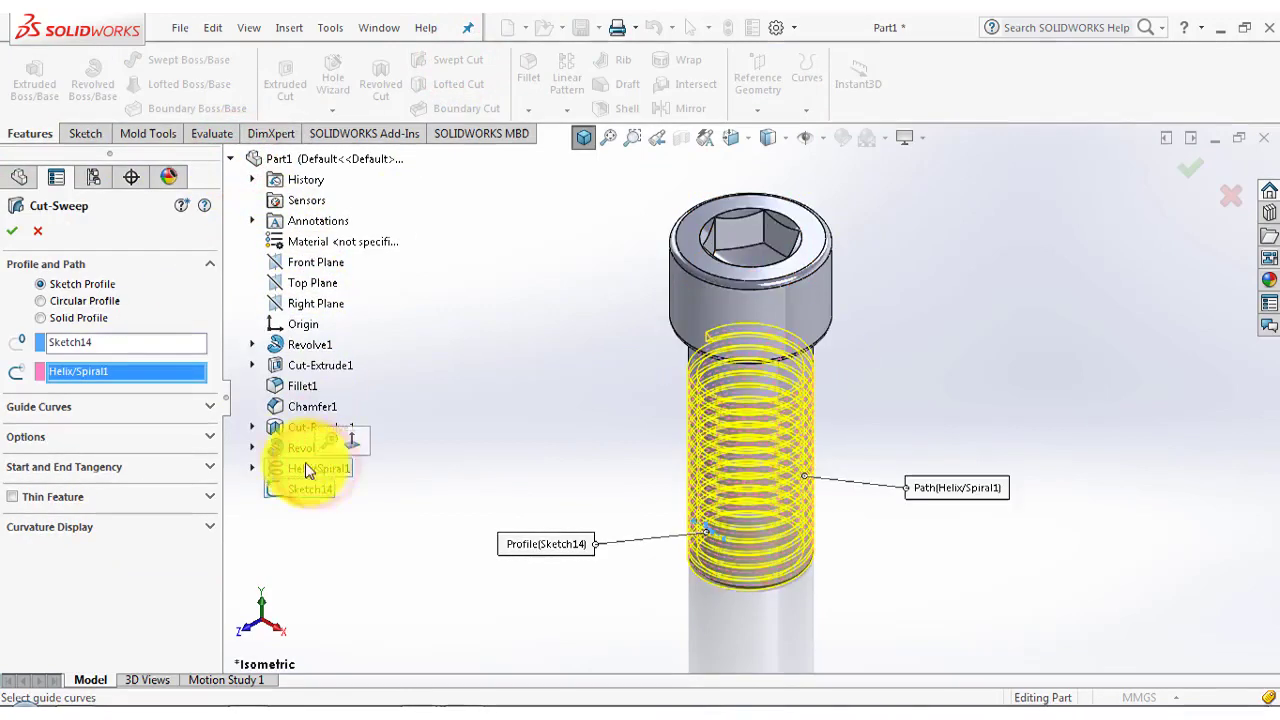
left_click(20, 233)
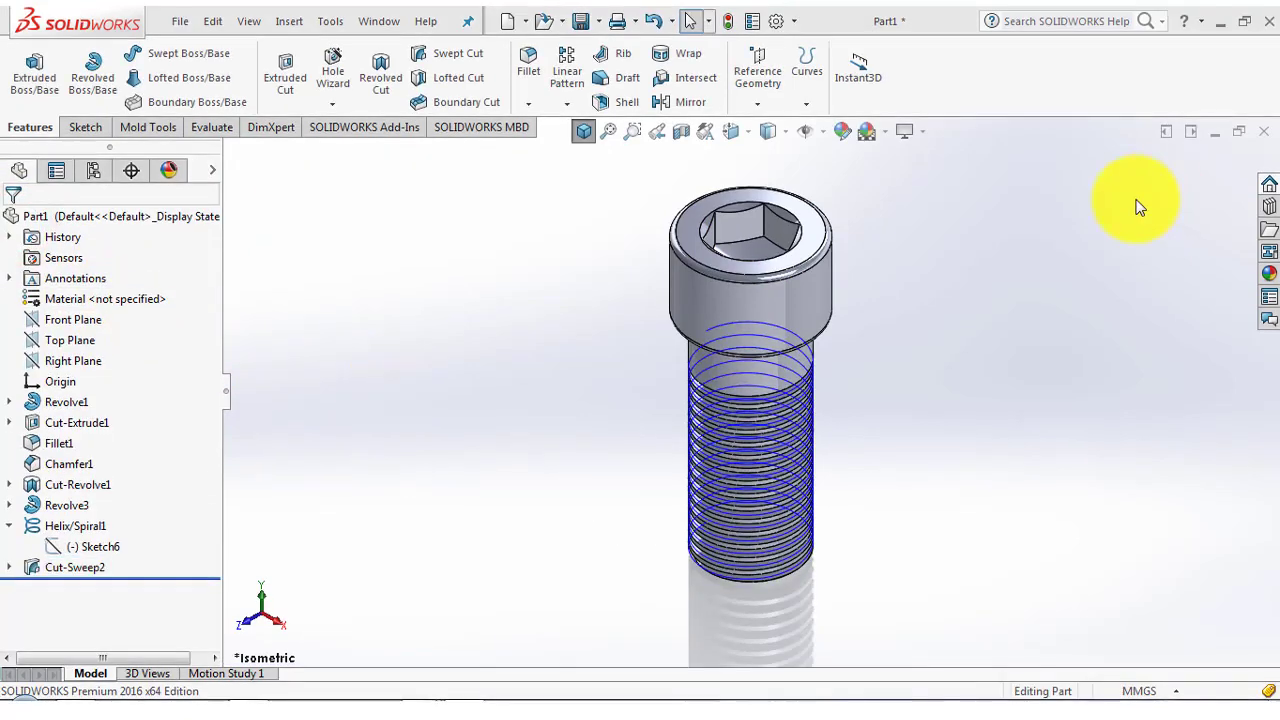
left_click(1136, 203)
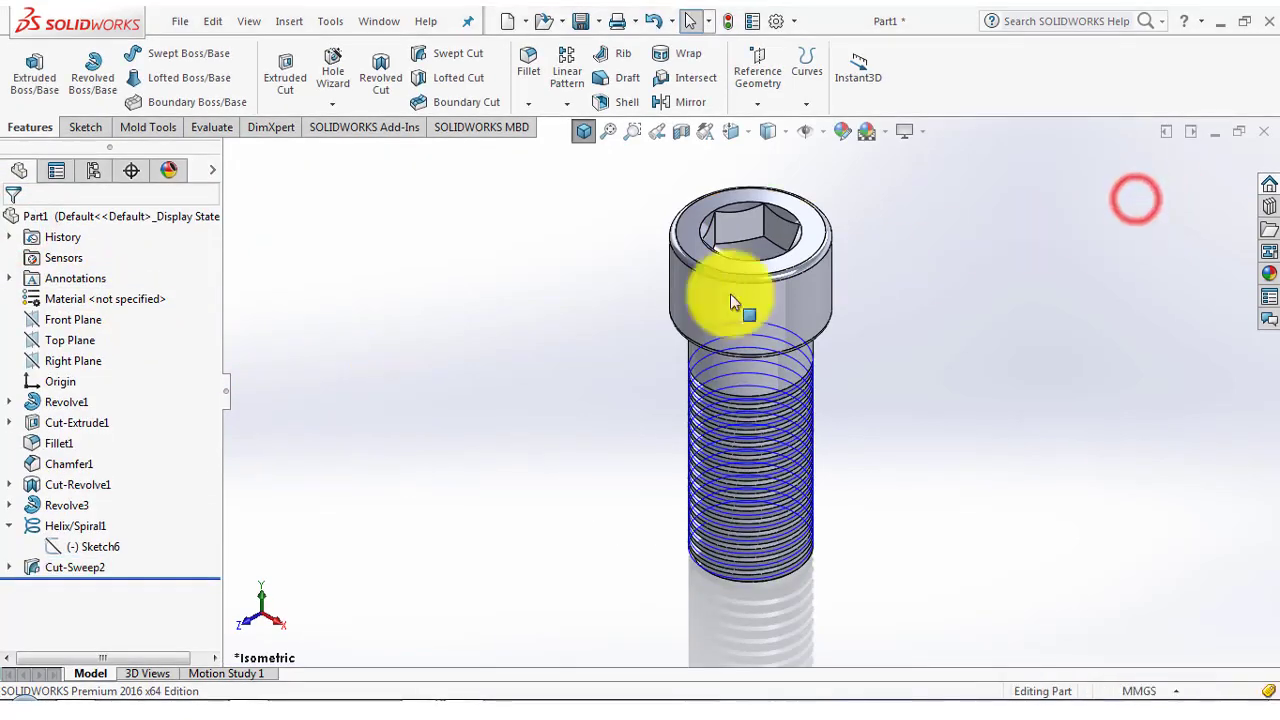
On the Front Plane, start a sketch and convert the edges of the triangular face where the thread cut ends below the head
left_click(80, 122)
left_click(27, 62)
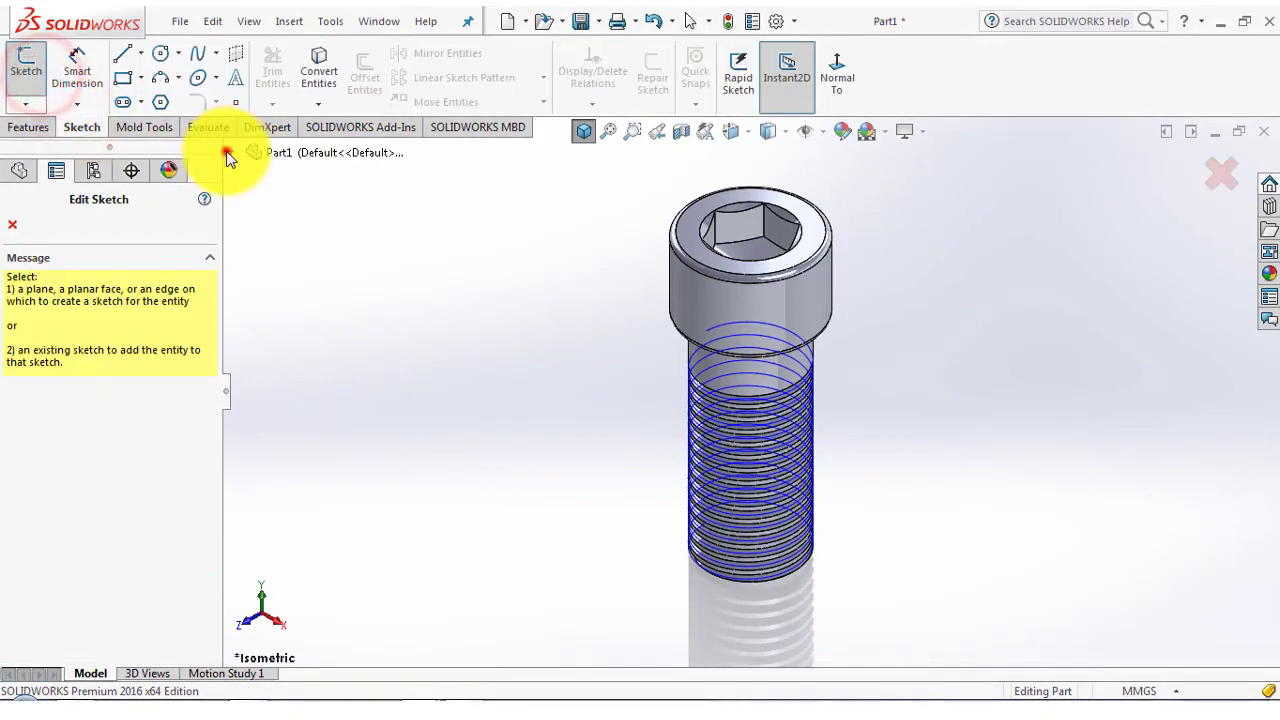
left_click(228, 153)
left_click(303, 260)
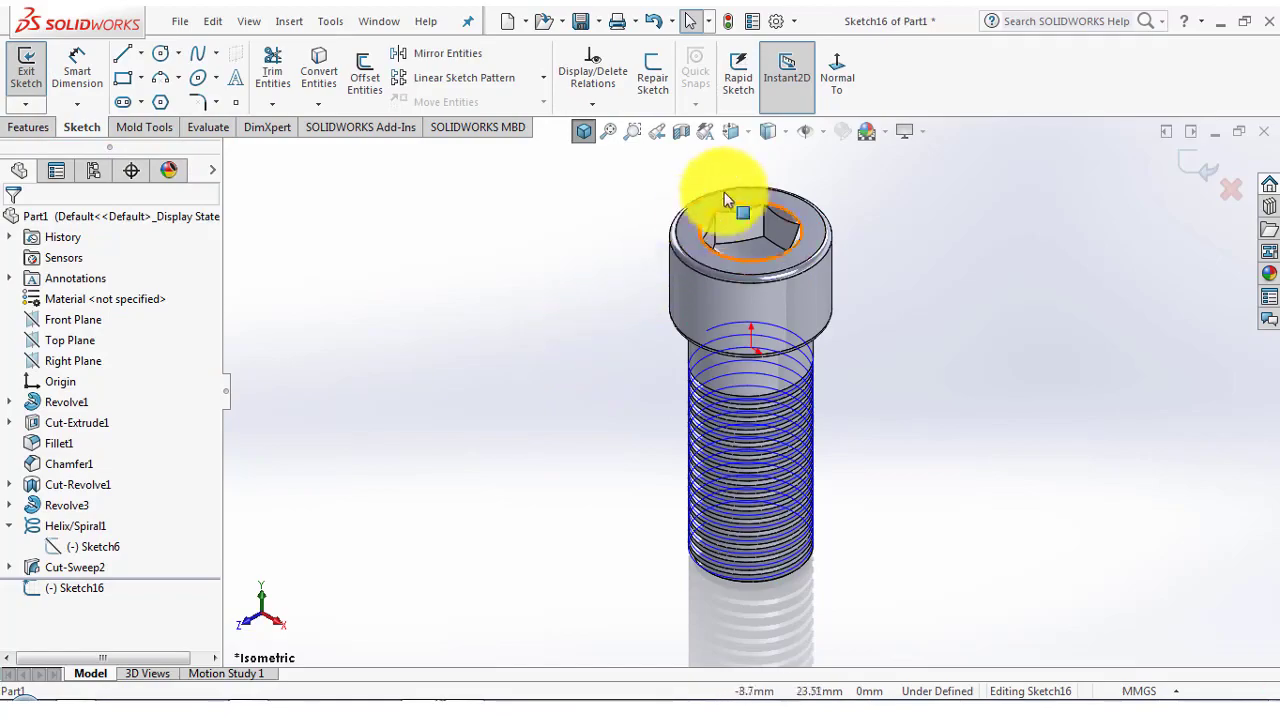
left_click(735, 133)
mouse_move(594, 285)
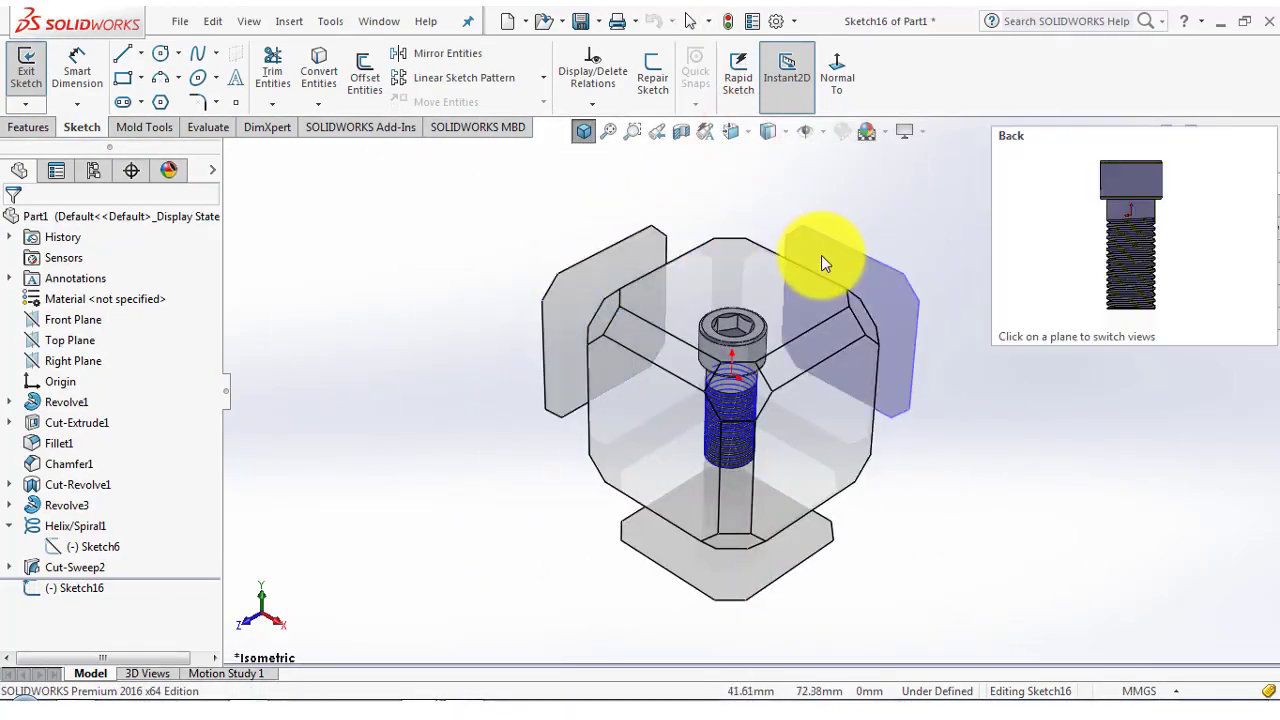
mouse_move(634, 333)
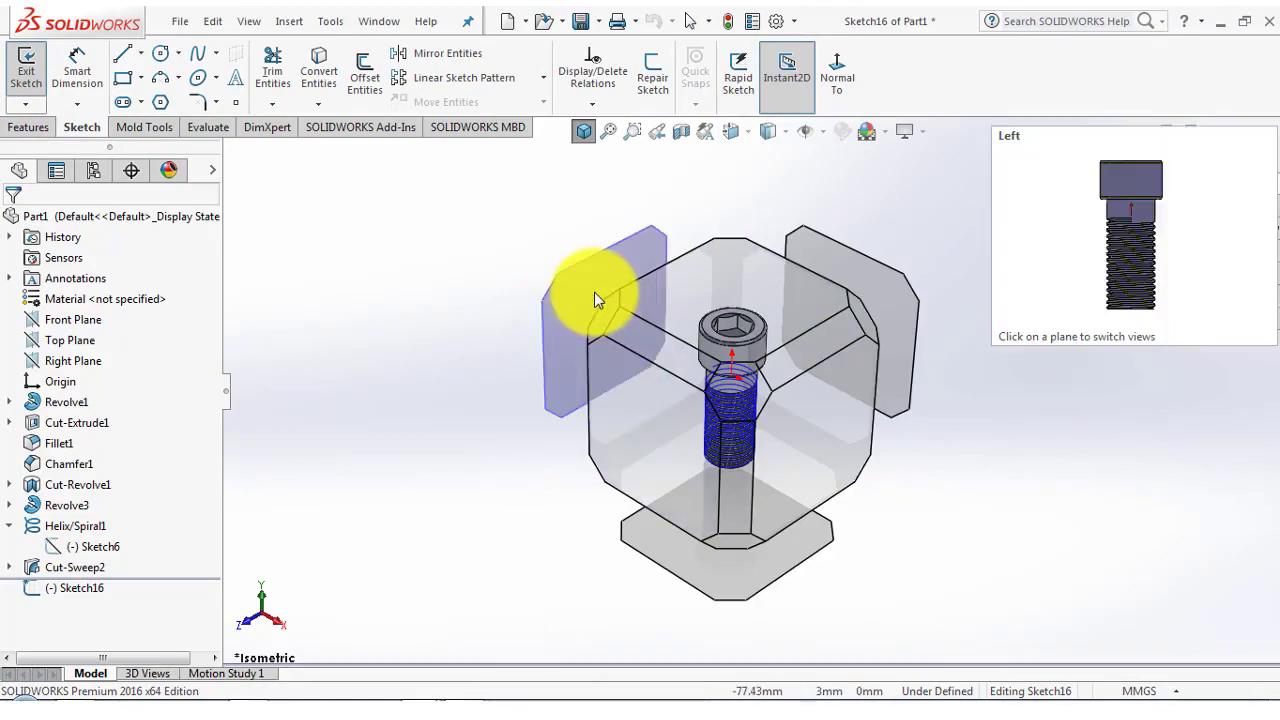
left_click(594, 294)
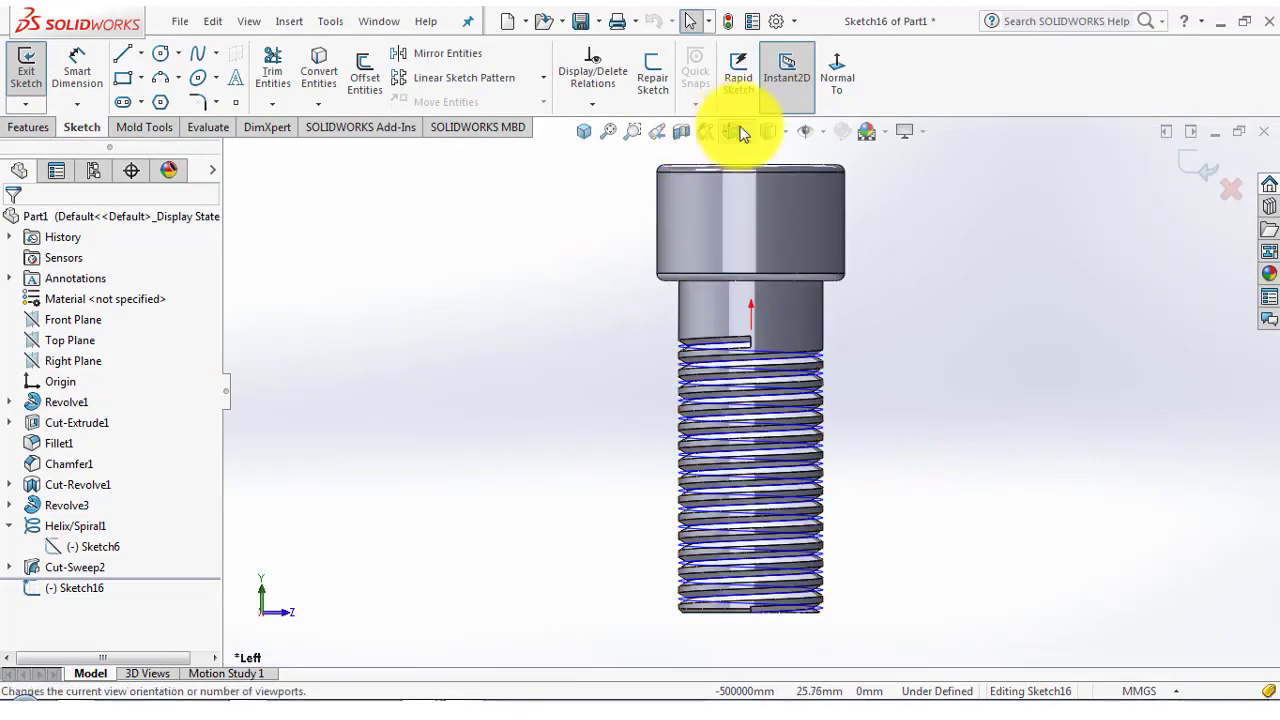
left_click(745, 131)
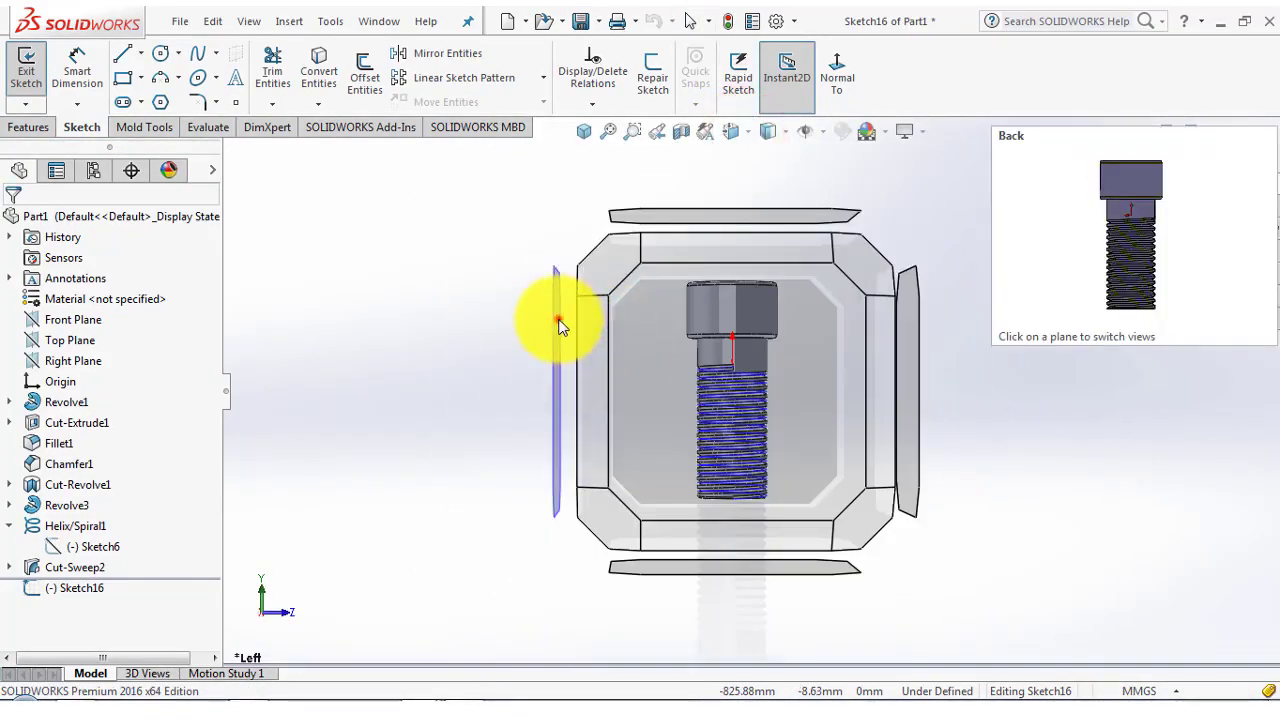
left_click(560, 321)
scroll(820, 346, "down", 6)
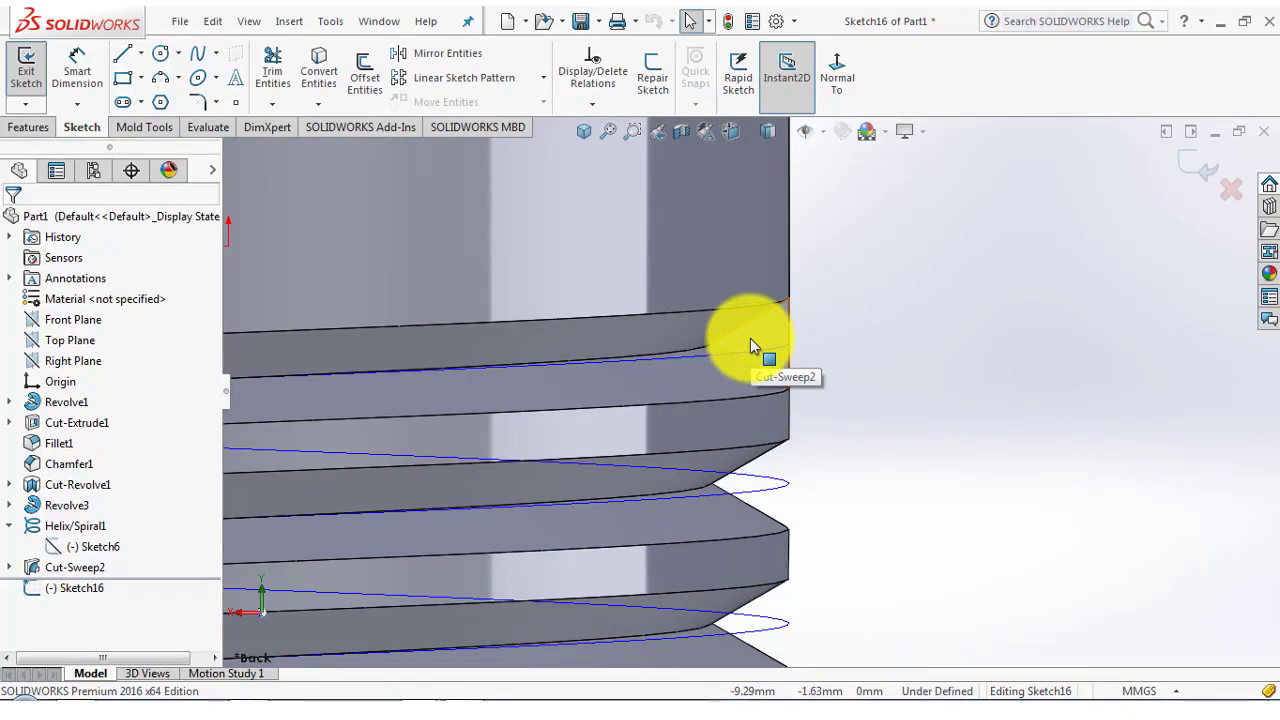
right_click(750, 345)
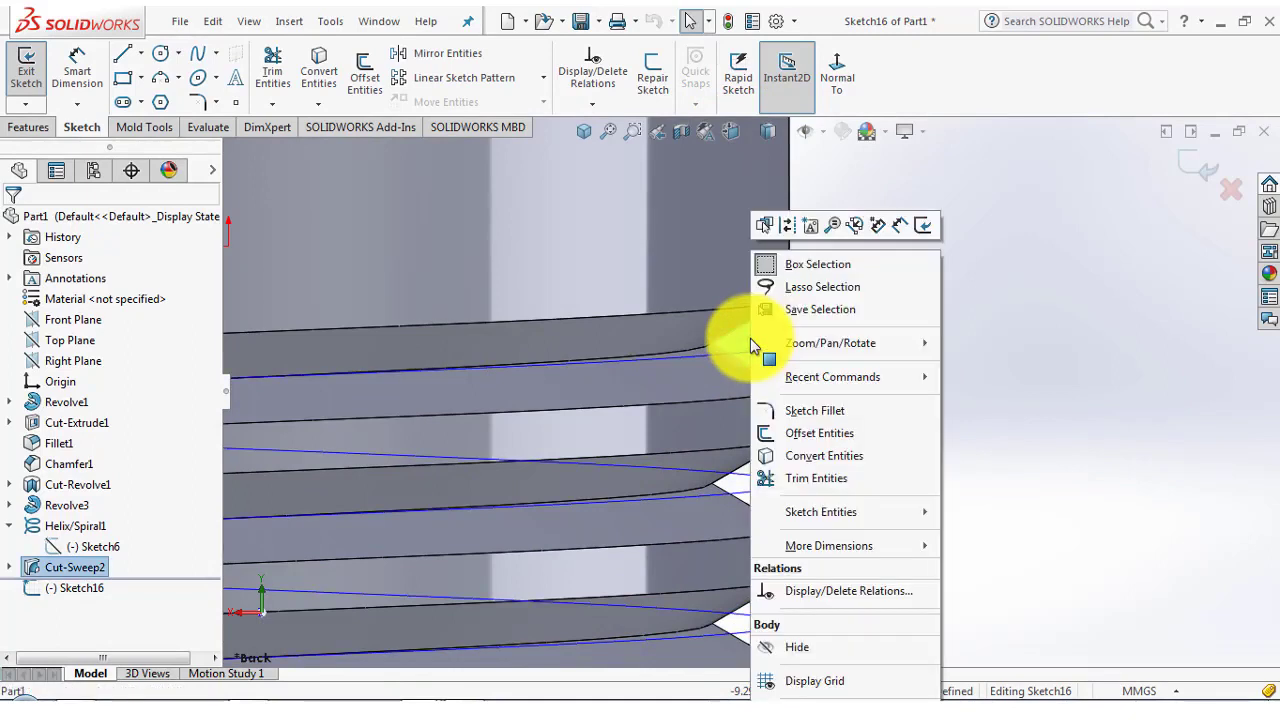
left_click(825, 455)
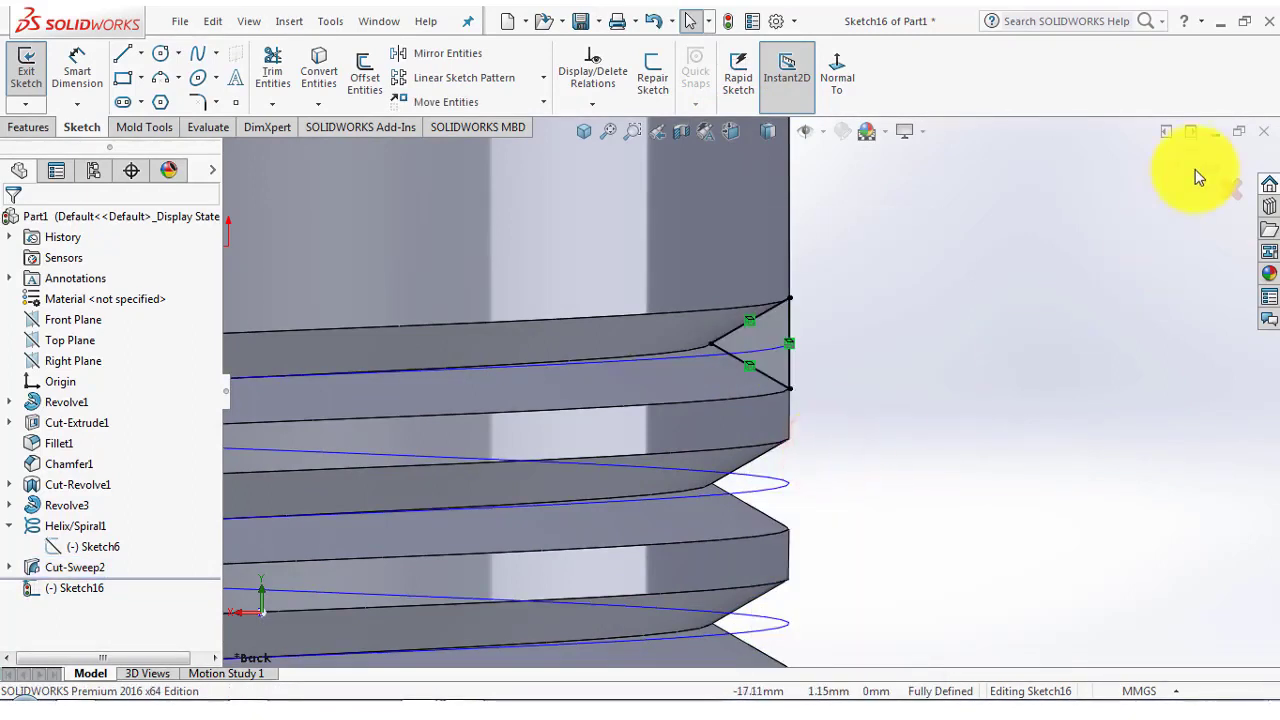
Extrude-cut the converted triangle sketch with the end condition Through All - Both
left_click(584, 131)
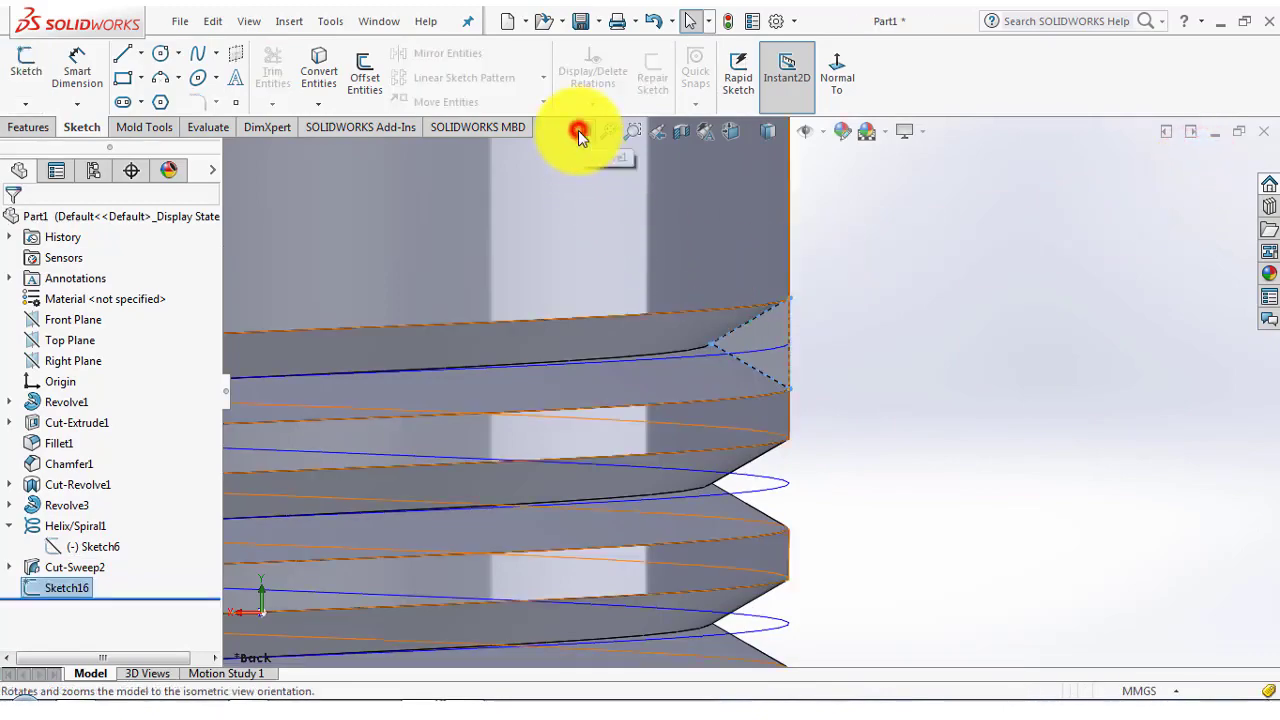
left_click(45, 128)
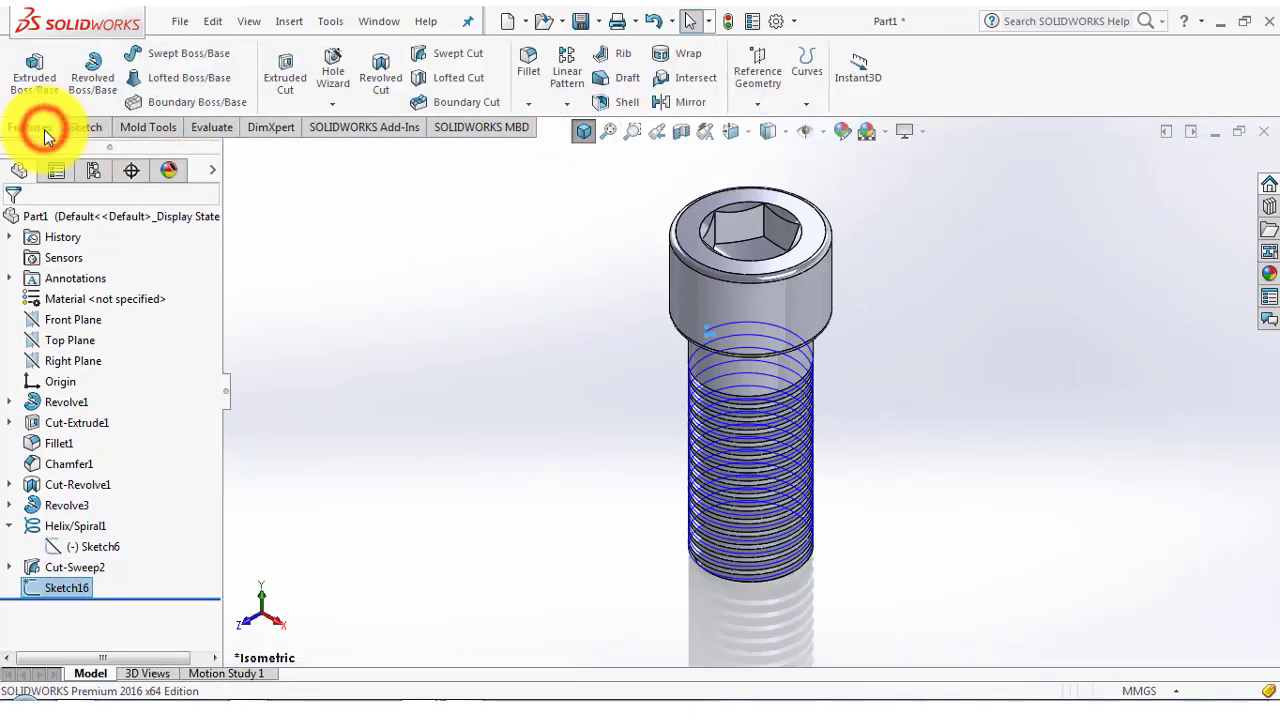
left_click(287, 82)
left_click(153, 345)
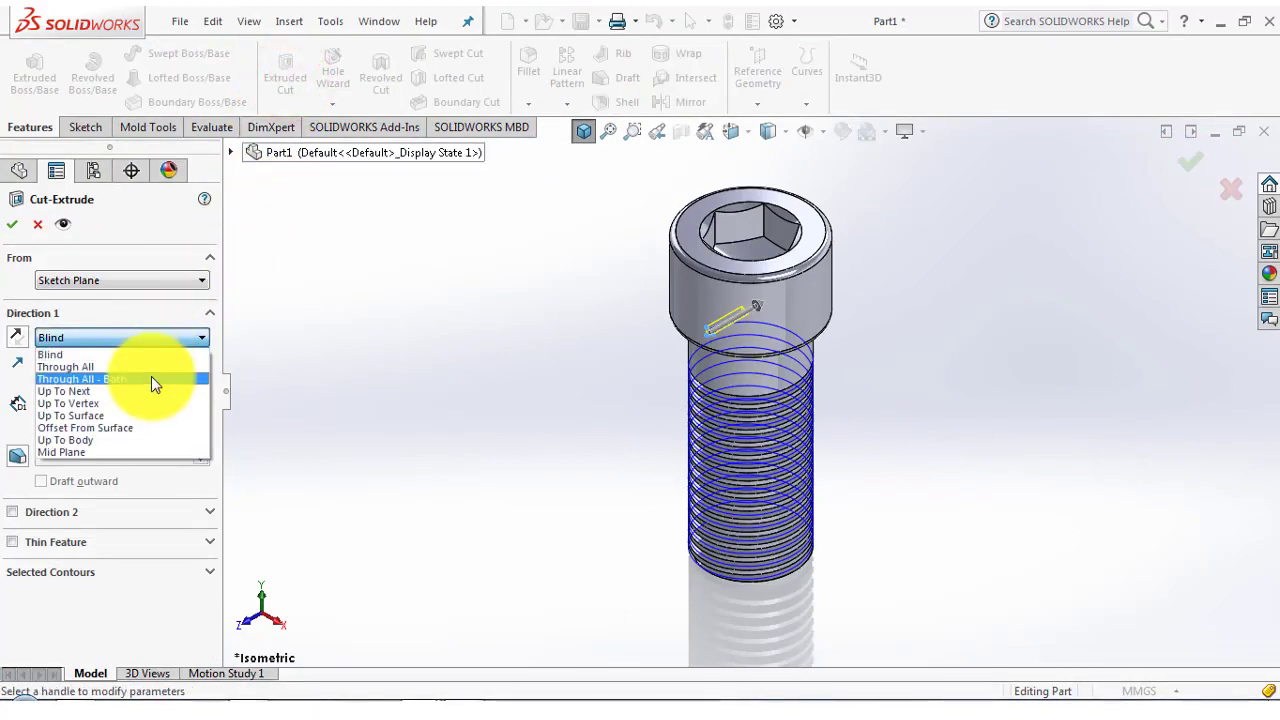
left_click(151, 379)
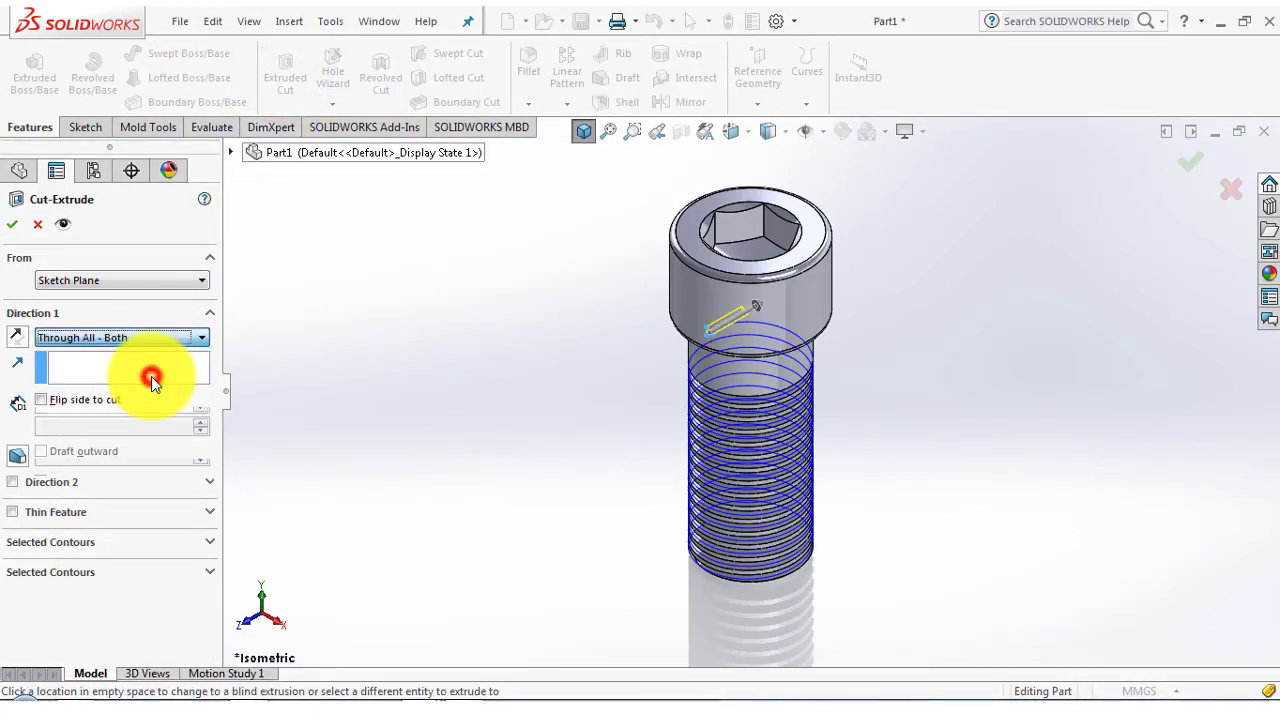
left_click(17, 226)
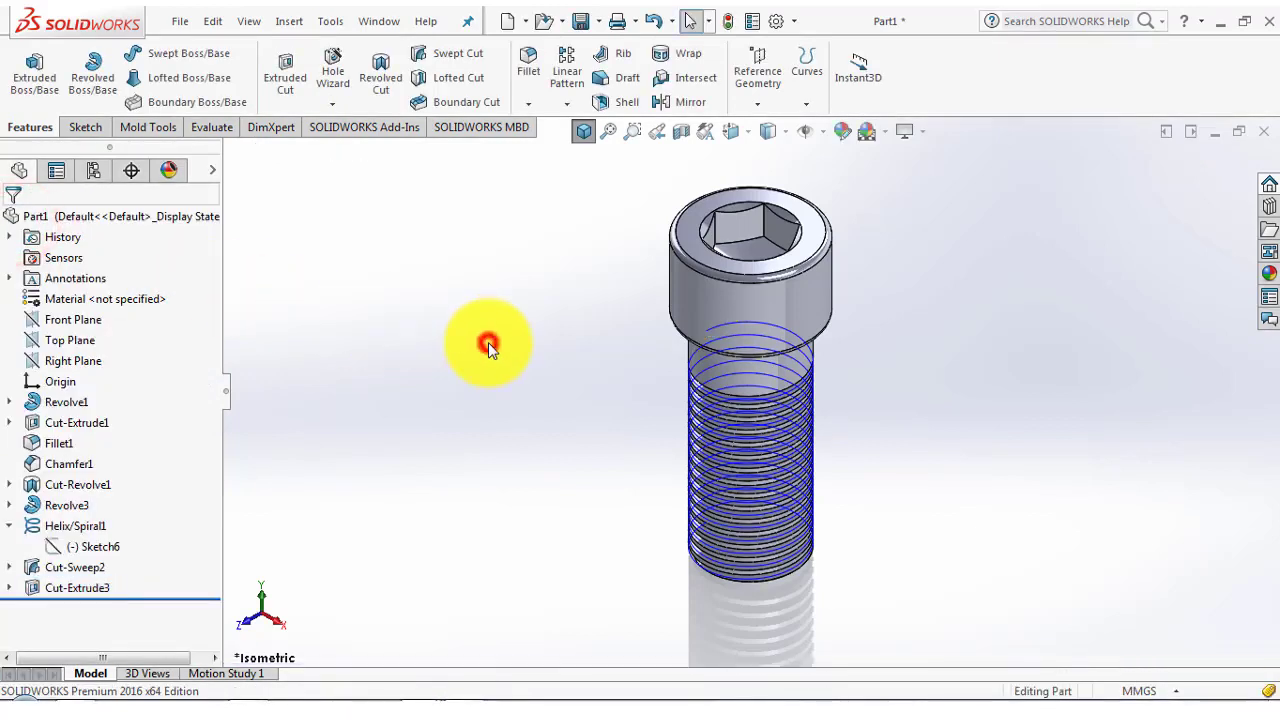
Start a sketch on the head's top face and draw a three-sided polygon beside the head, level with the origin, with one vertex pointing inward
left_click(95, 128)
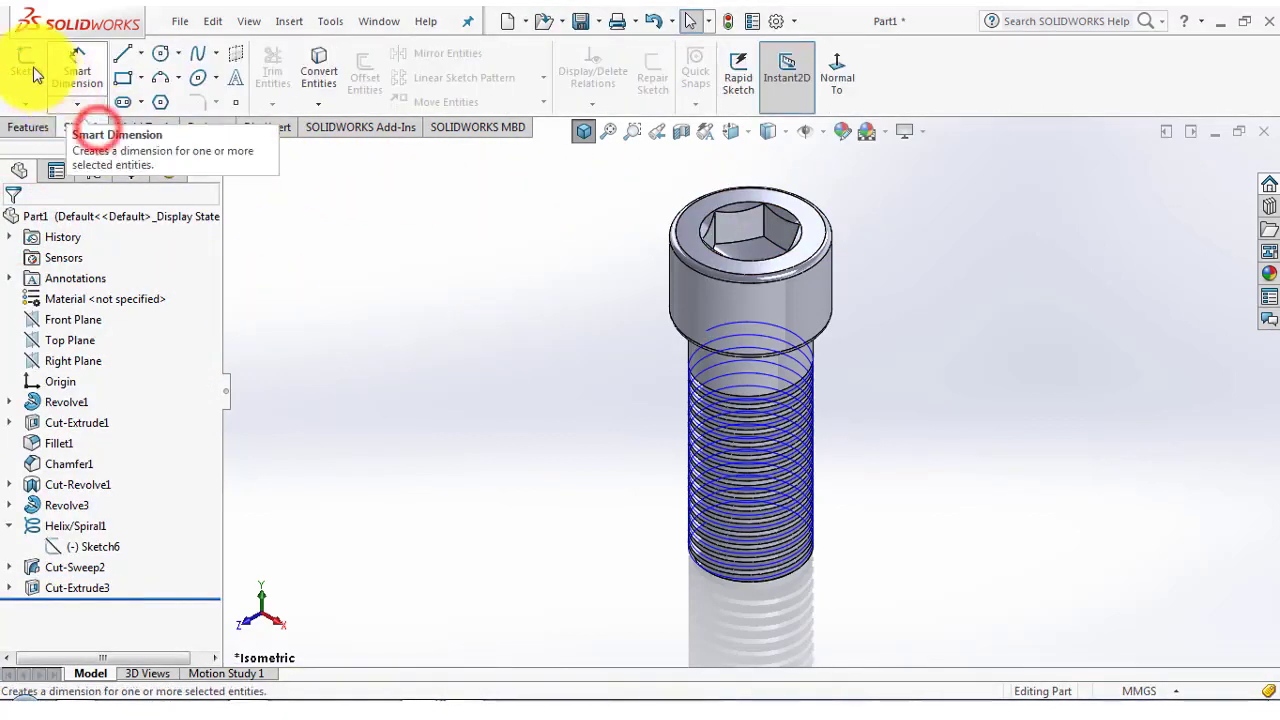
left_click(30, 66)
left_click(723, 196)
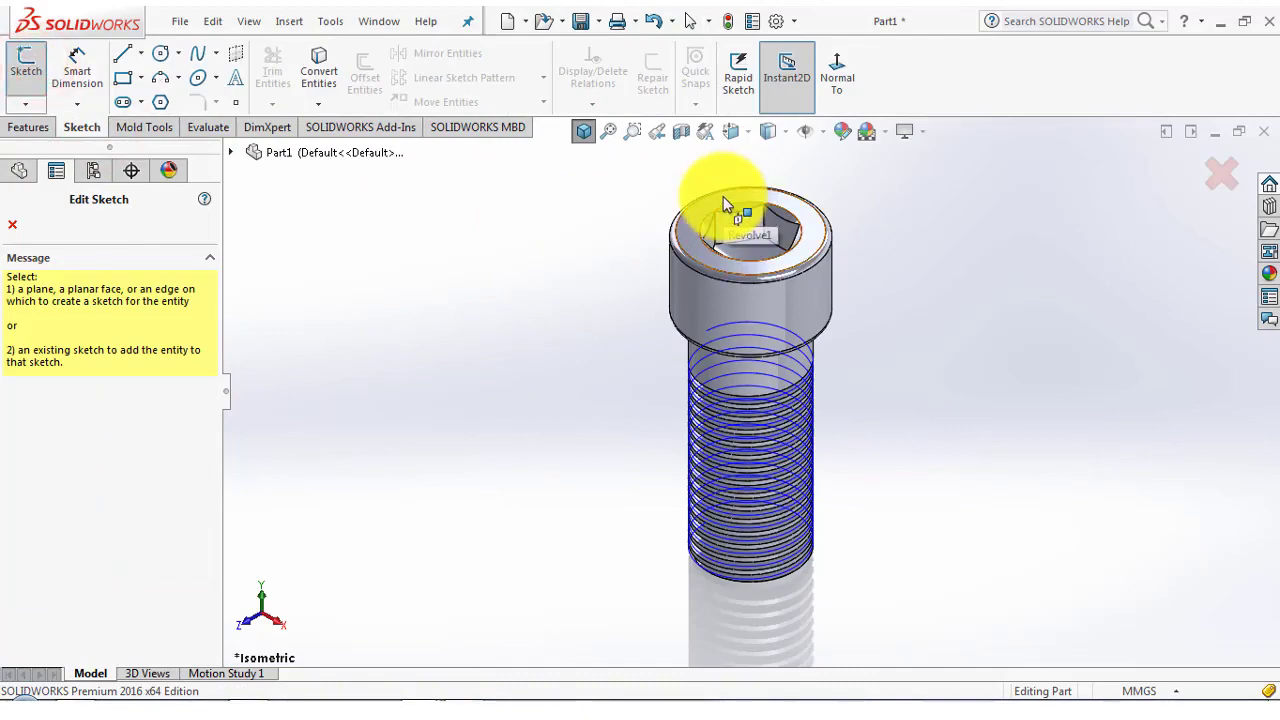
left_click(840, 70)
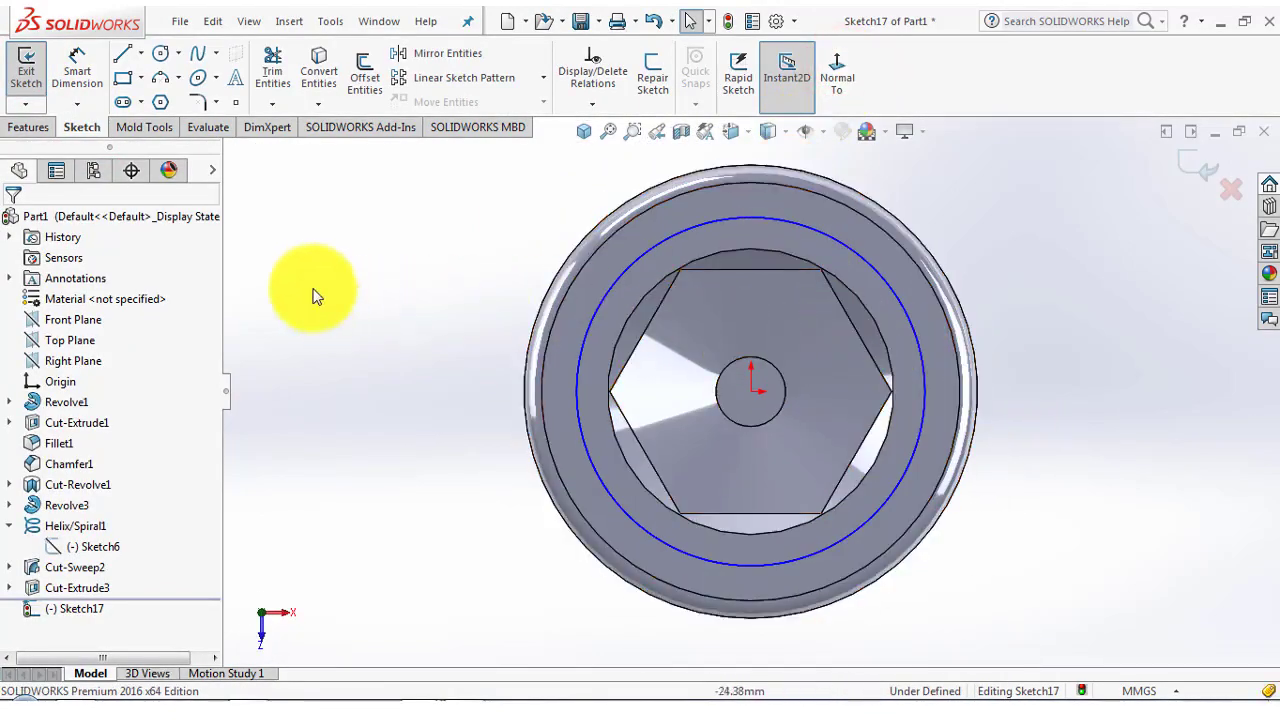
left_click(162, 104)
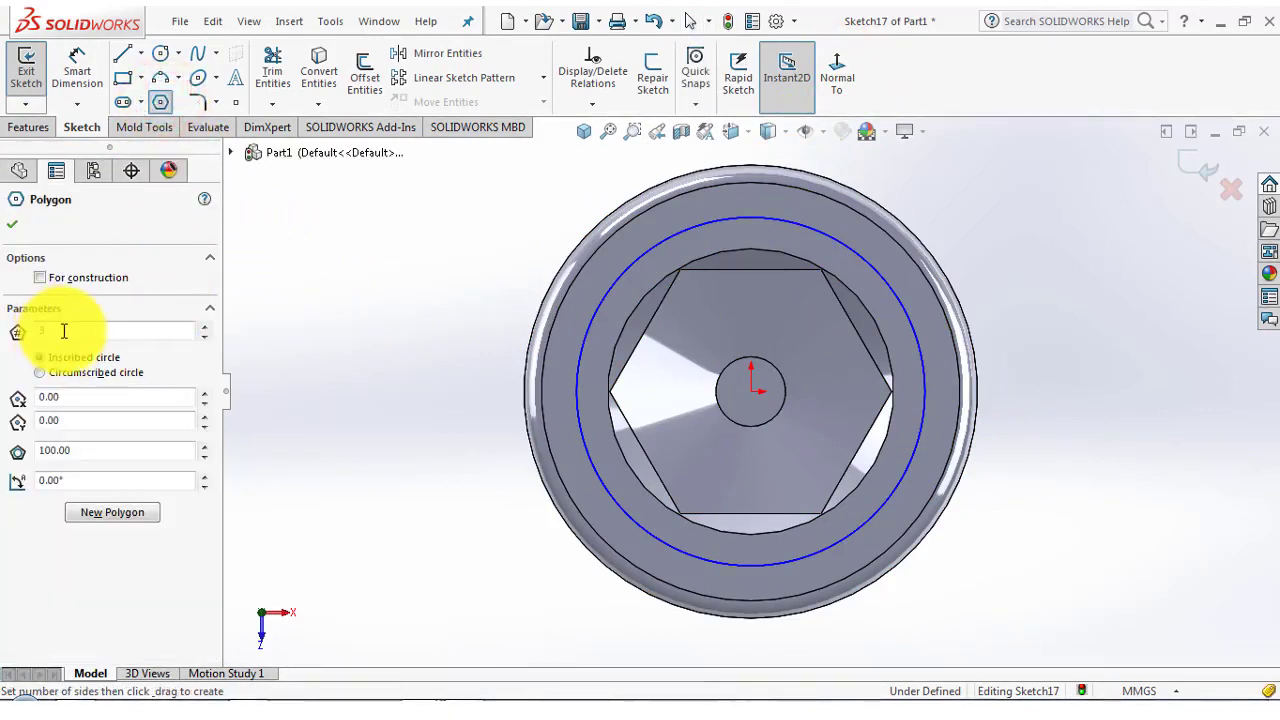
left_click(1025, 393)
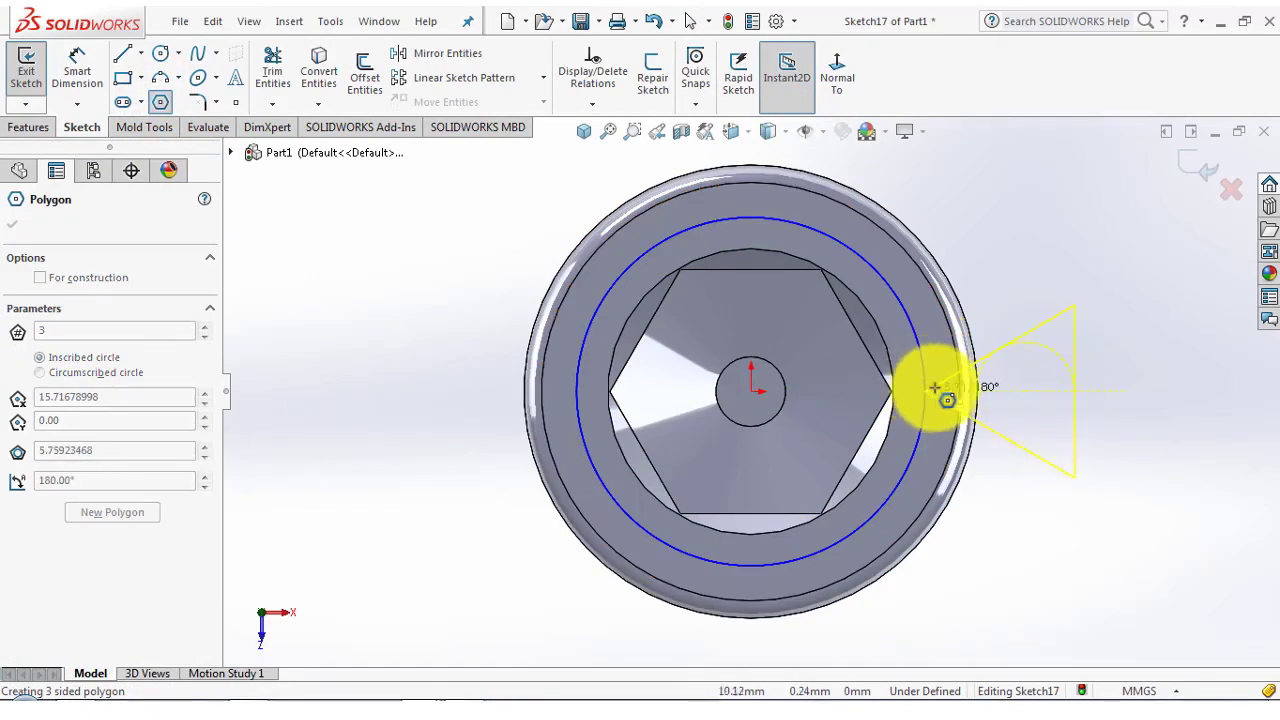